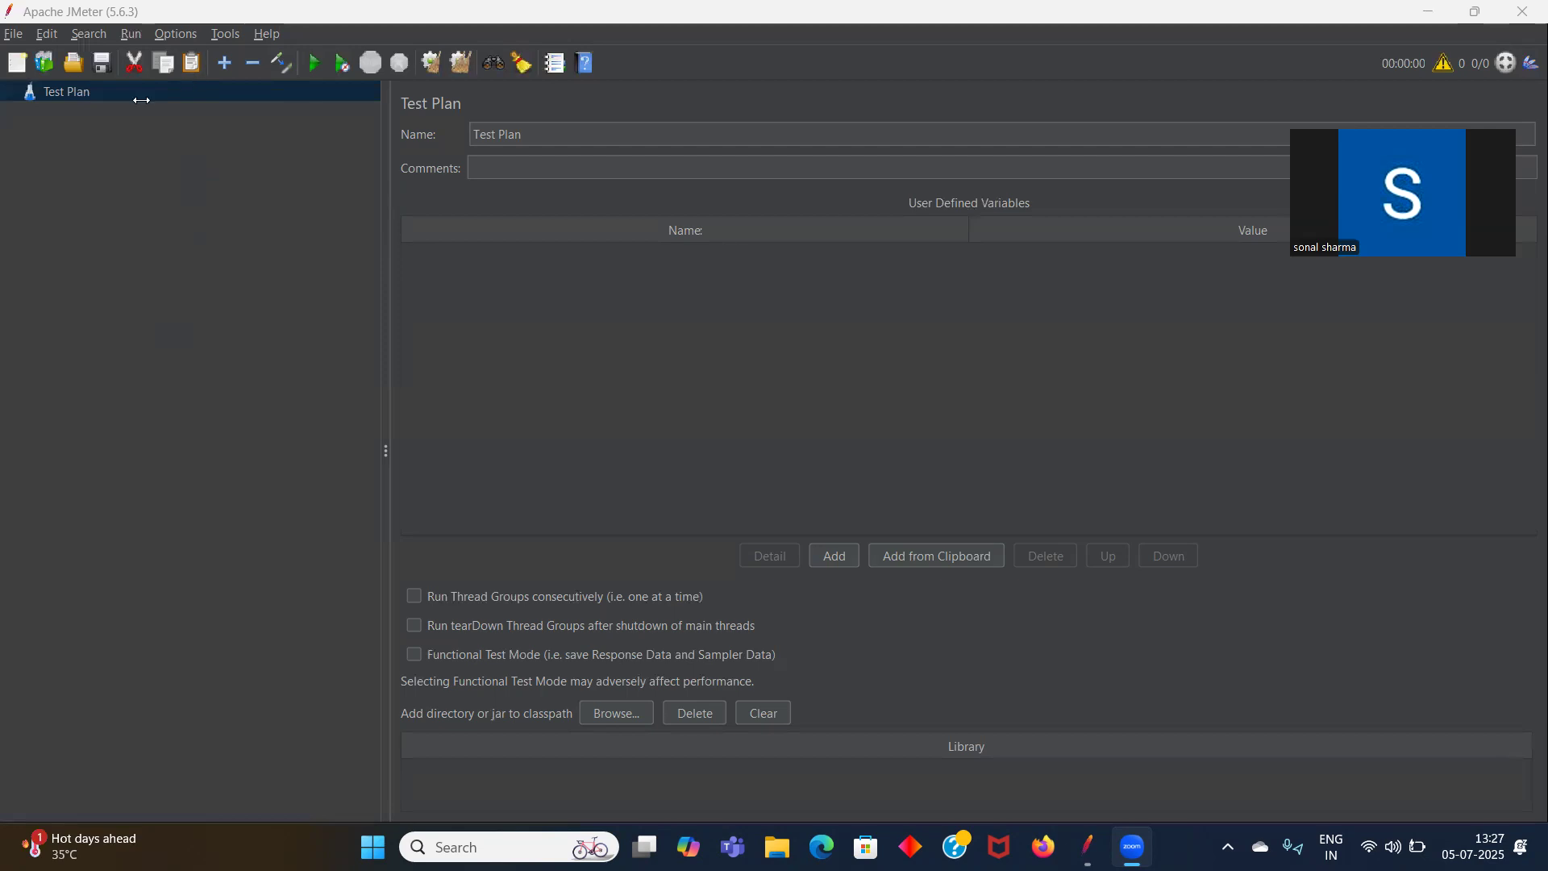
# - Add a standard Thread Group to the Test Plan
pyautogui.click(141, 99)
pyautogui.rightClick(141, 100)
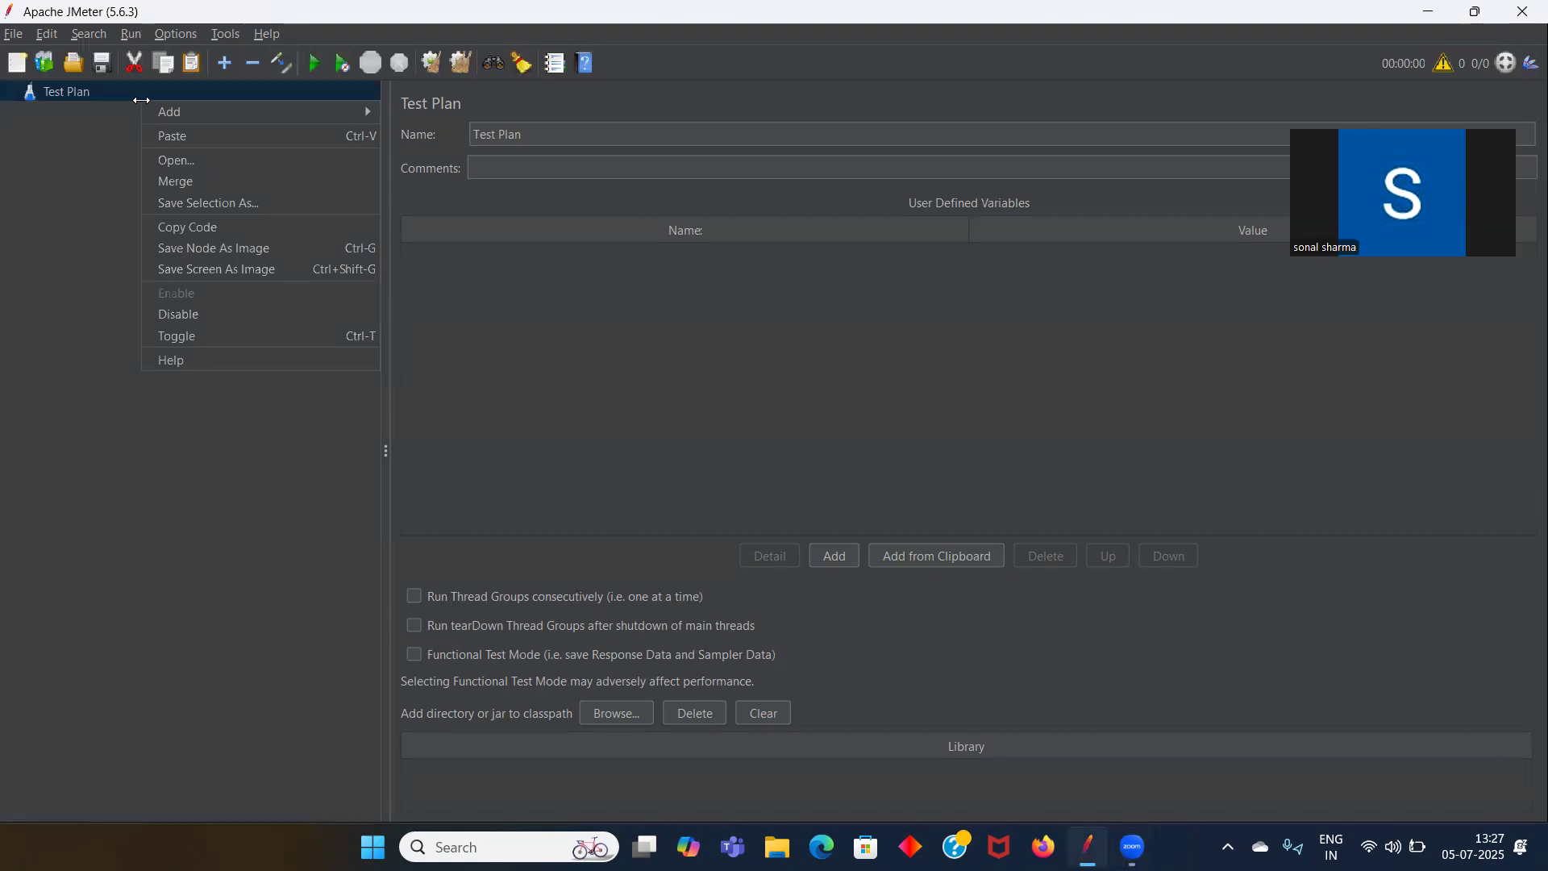
pyautogui.moveTo(185, 111)
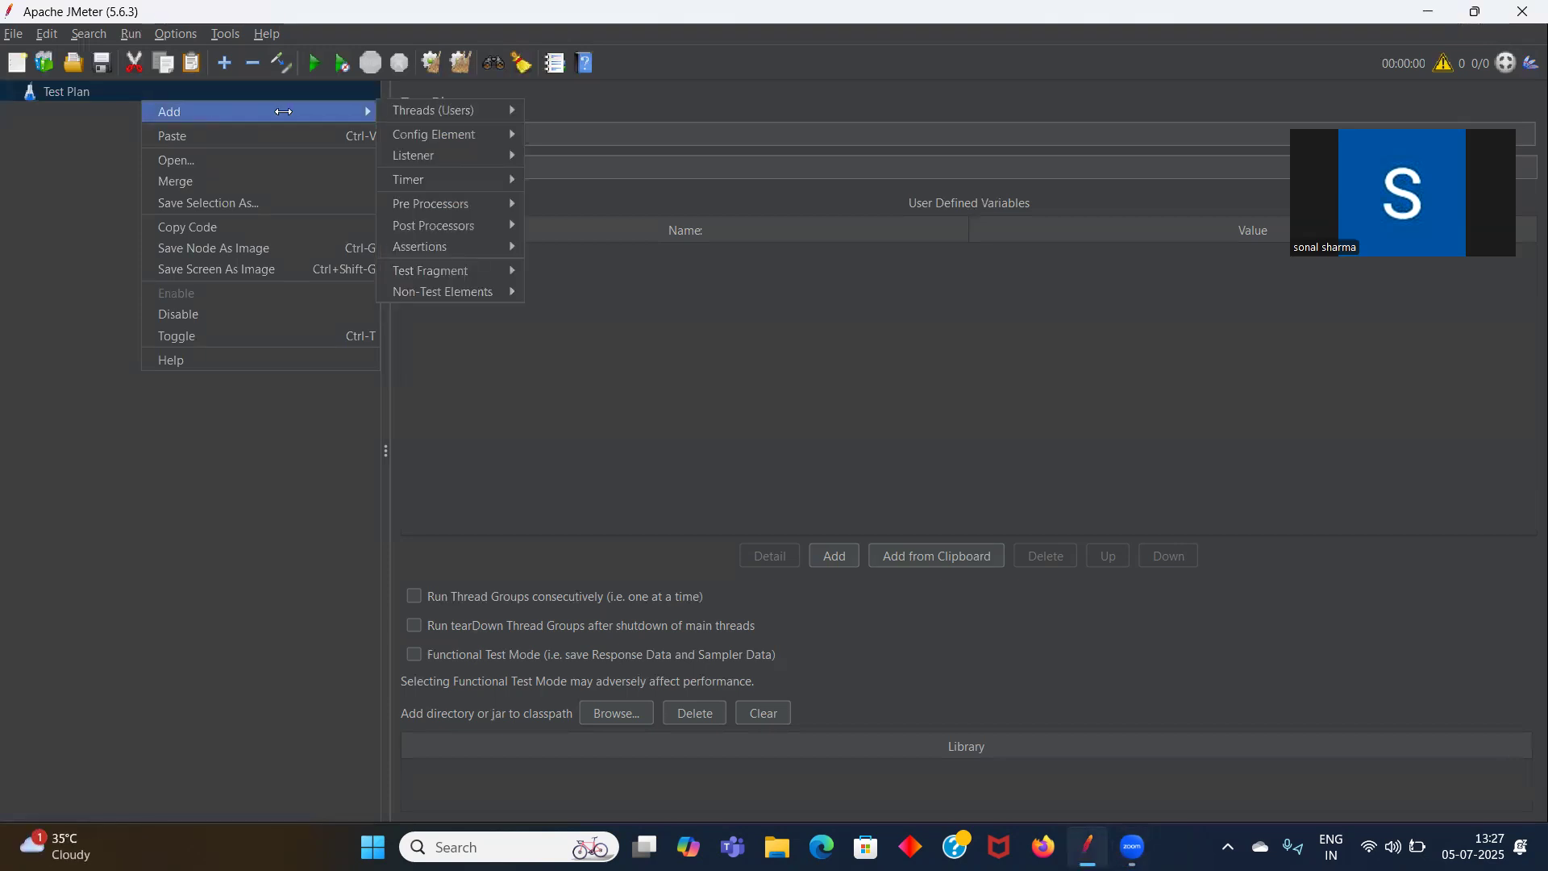
pyautogui.moveTo(433, 106)
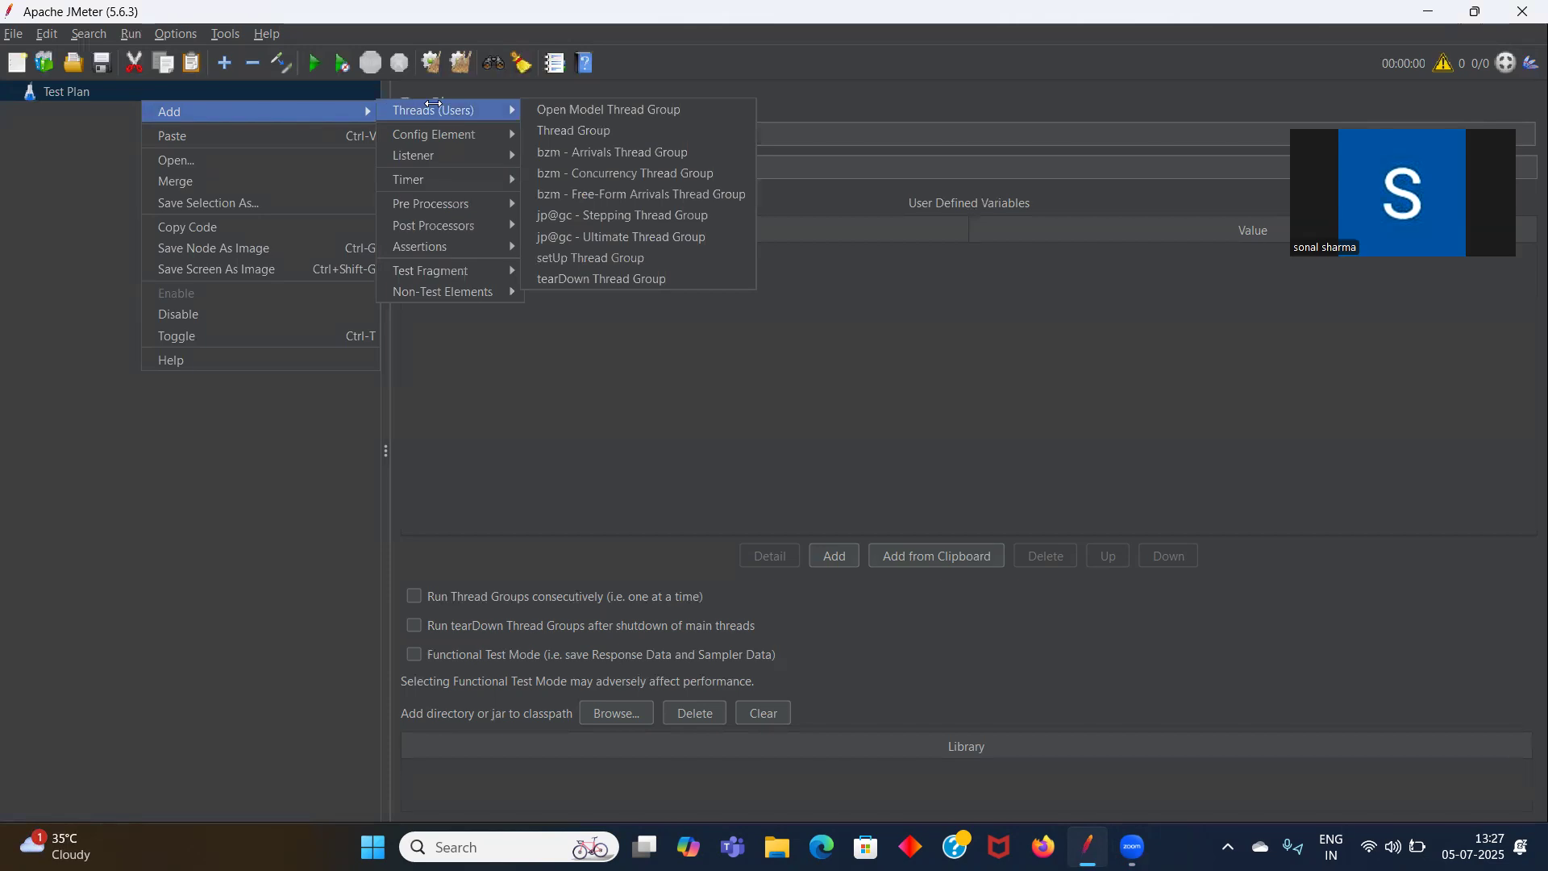
pyautogui.click(592, 131)
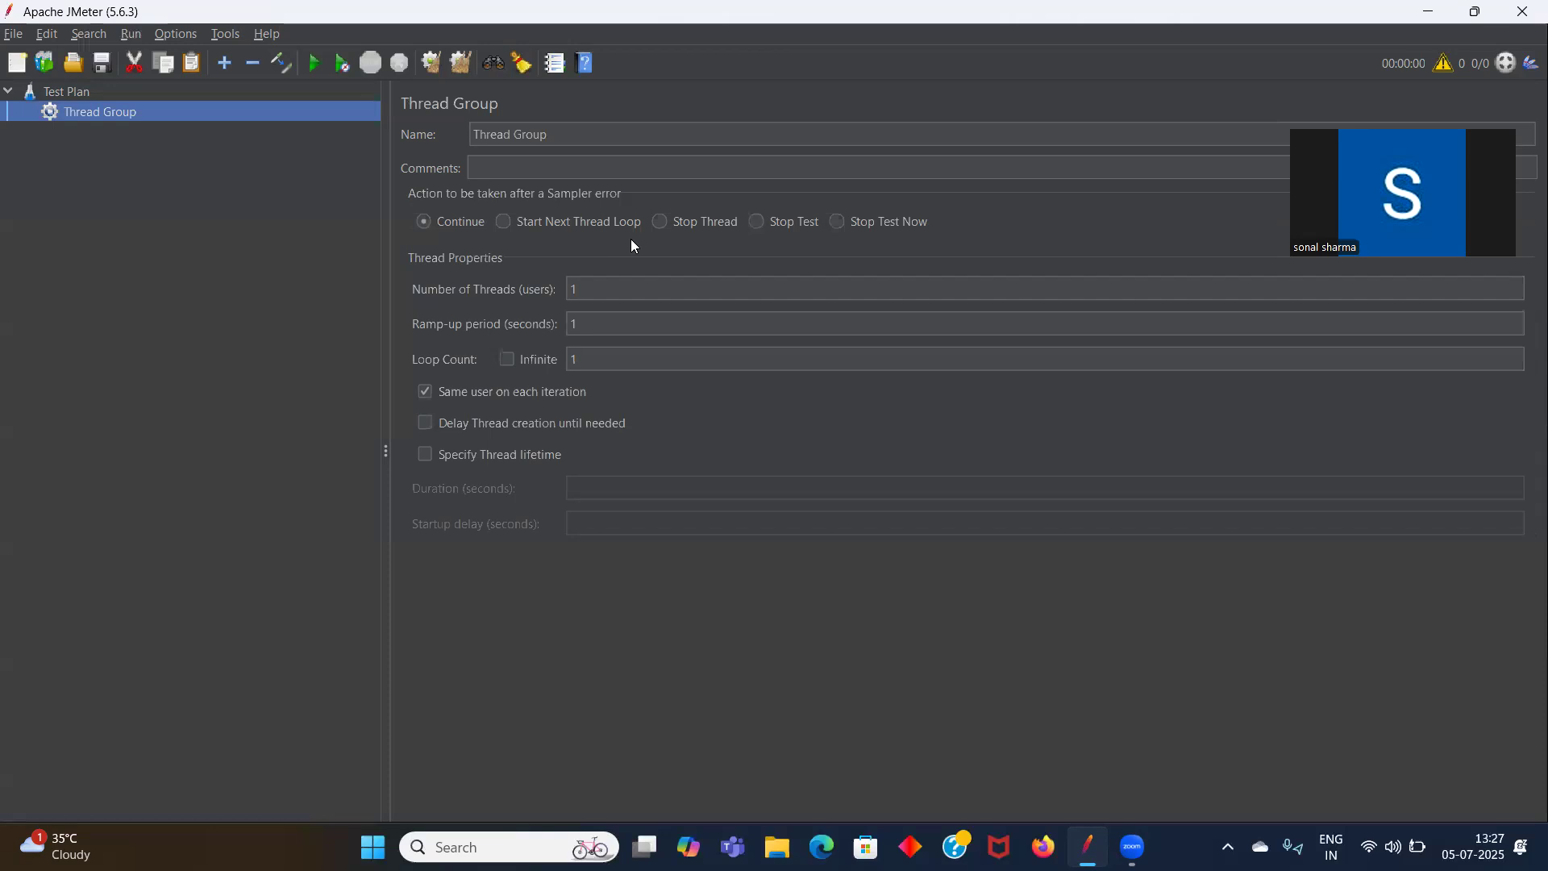
# - Add an HTTP(S) Test Script Recorder as a non-test element of the Test Plan
pyautogui.click(140, 91)
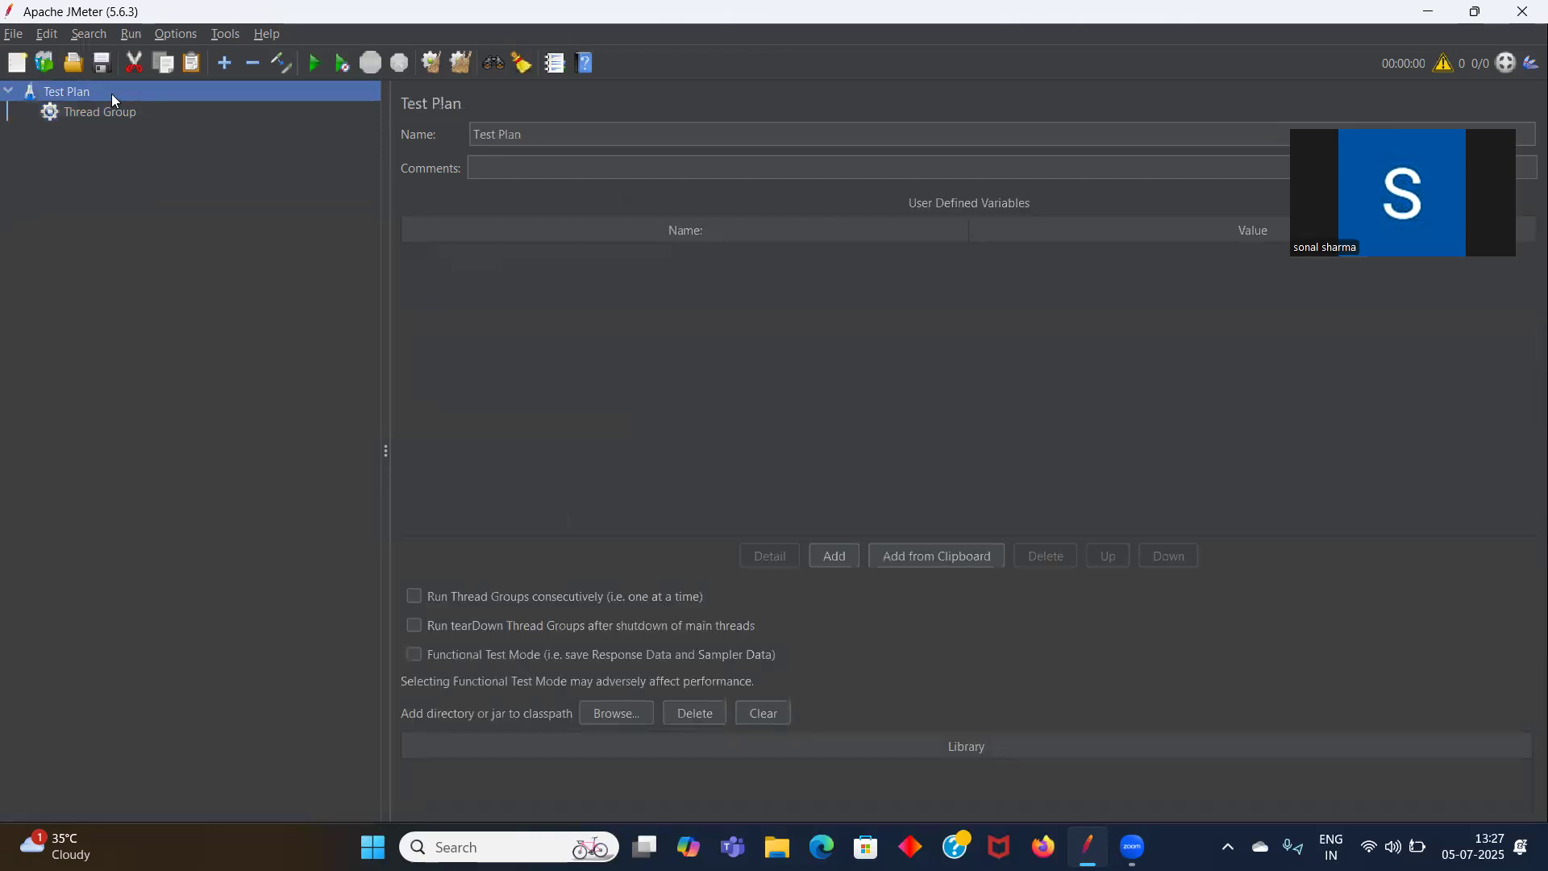
pyautogui.rightClick(111, 97)
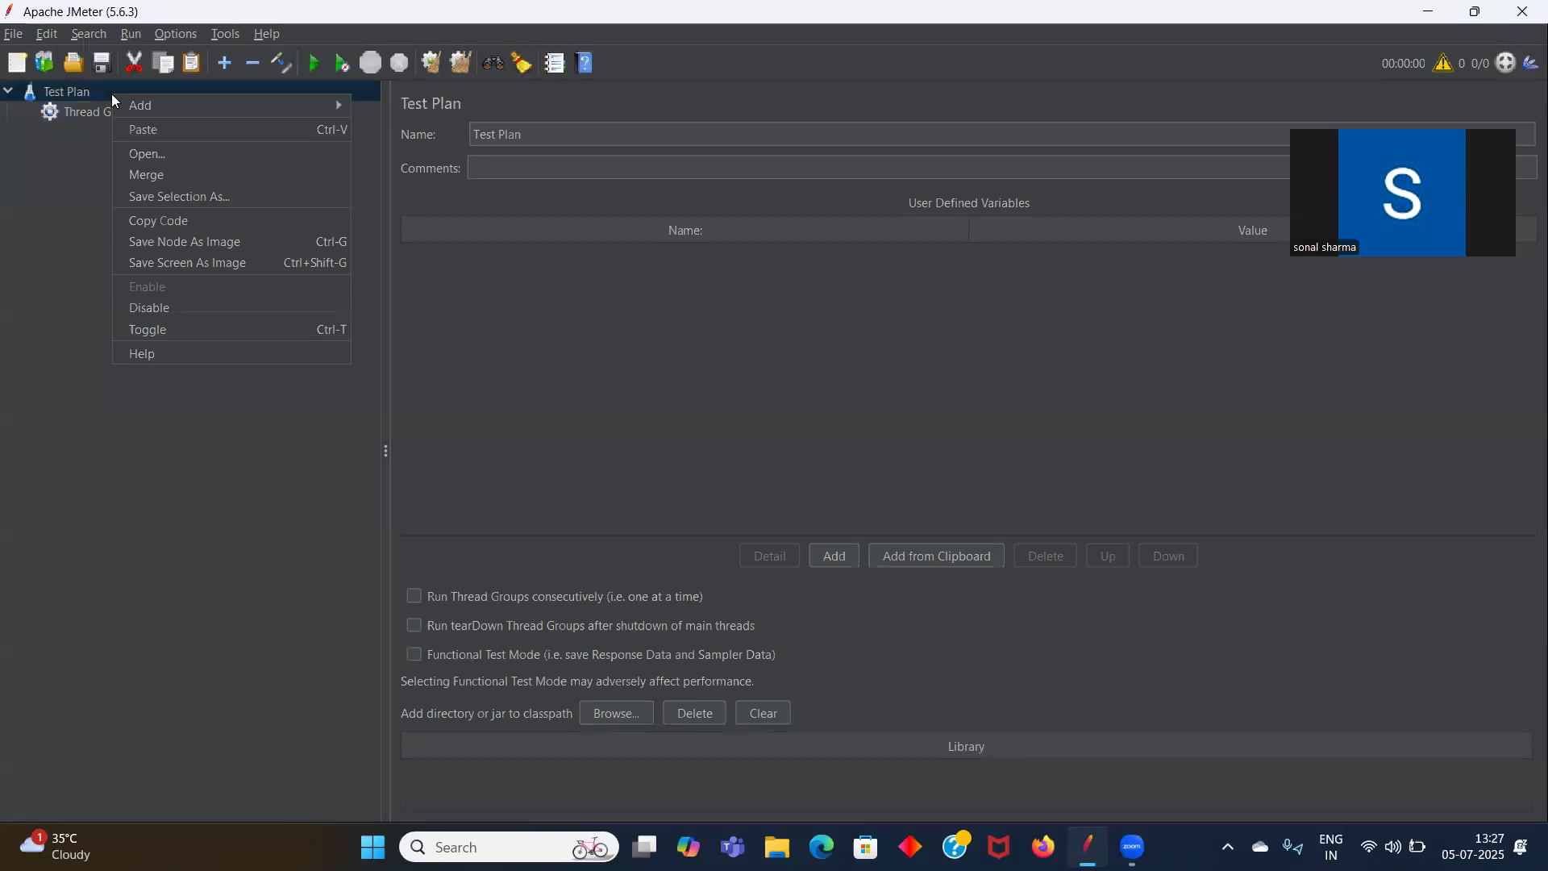
pyautogui.moveTo(174, 107)
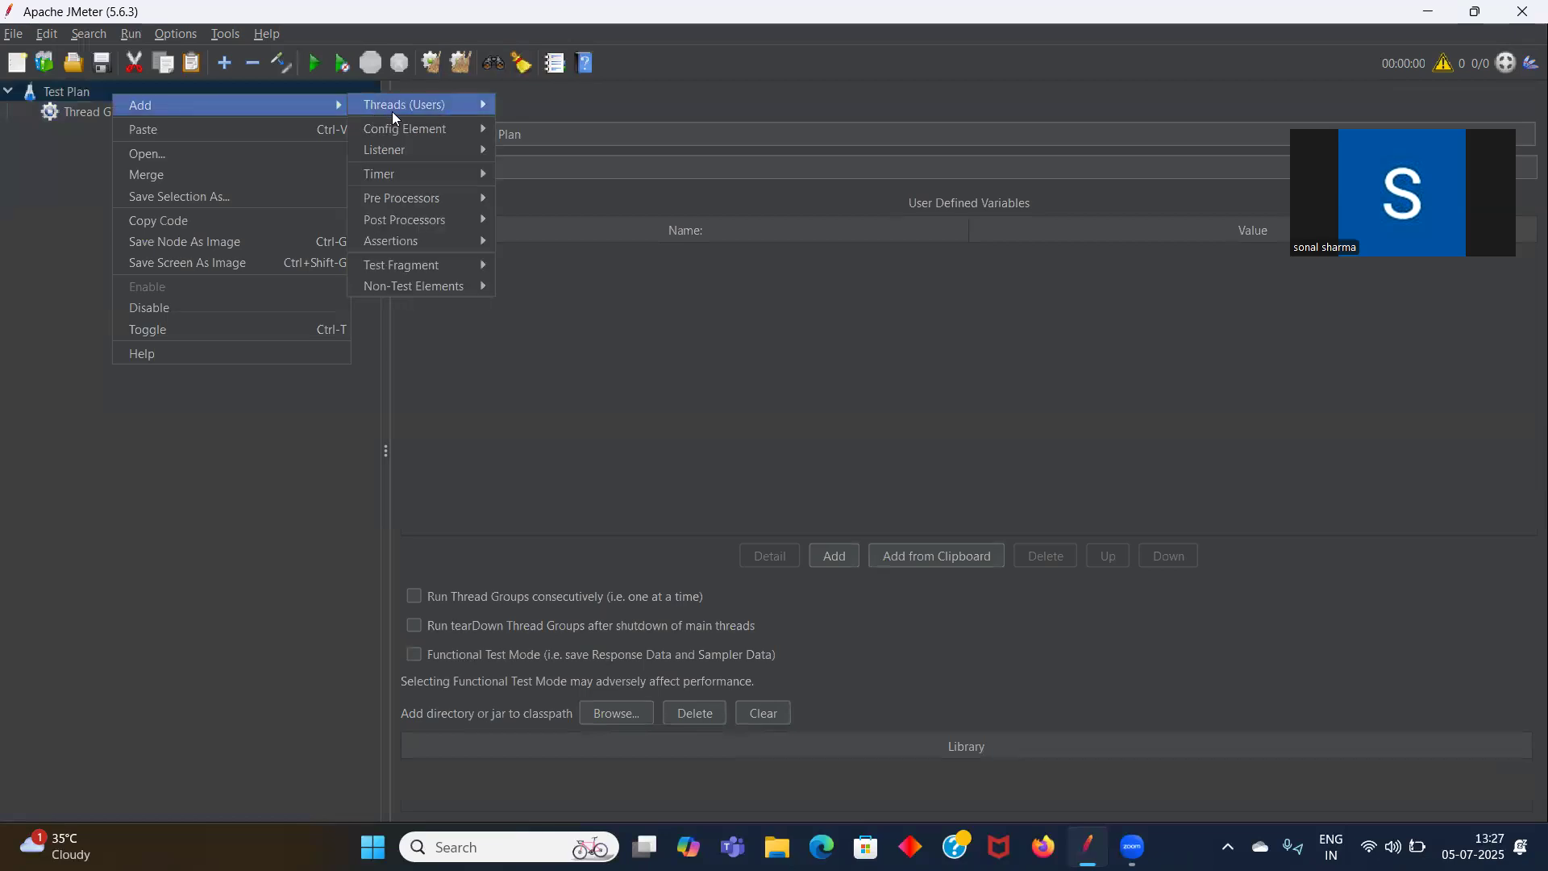
pyautogui.moveTo(427, 287)
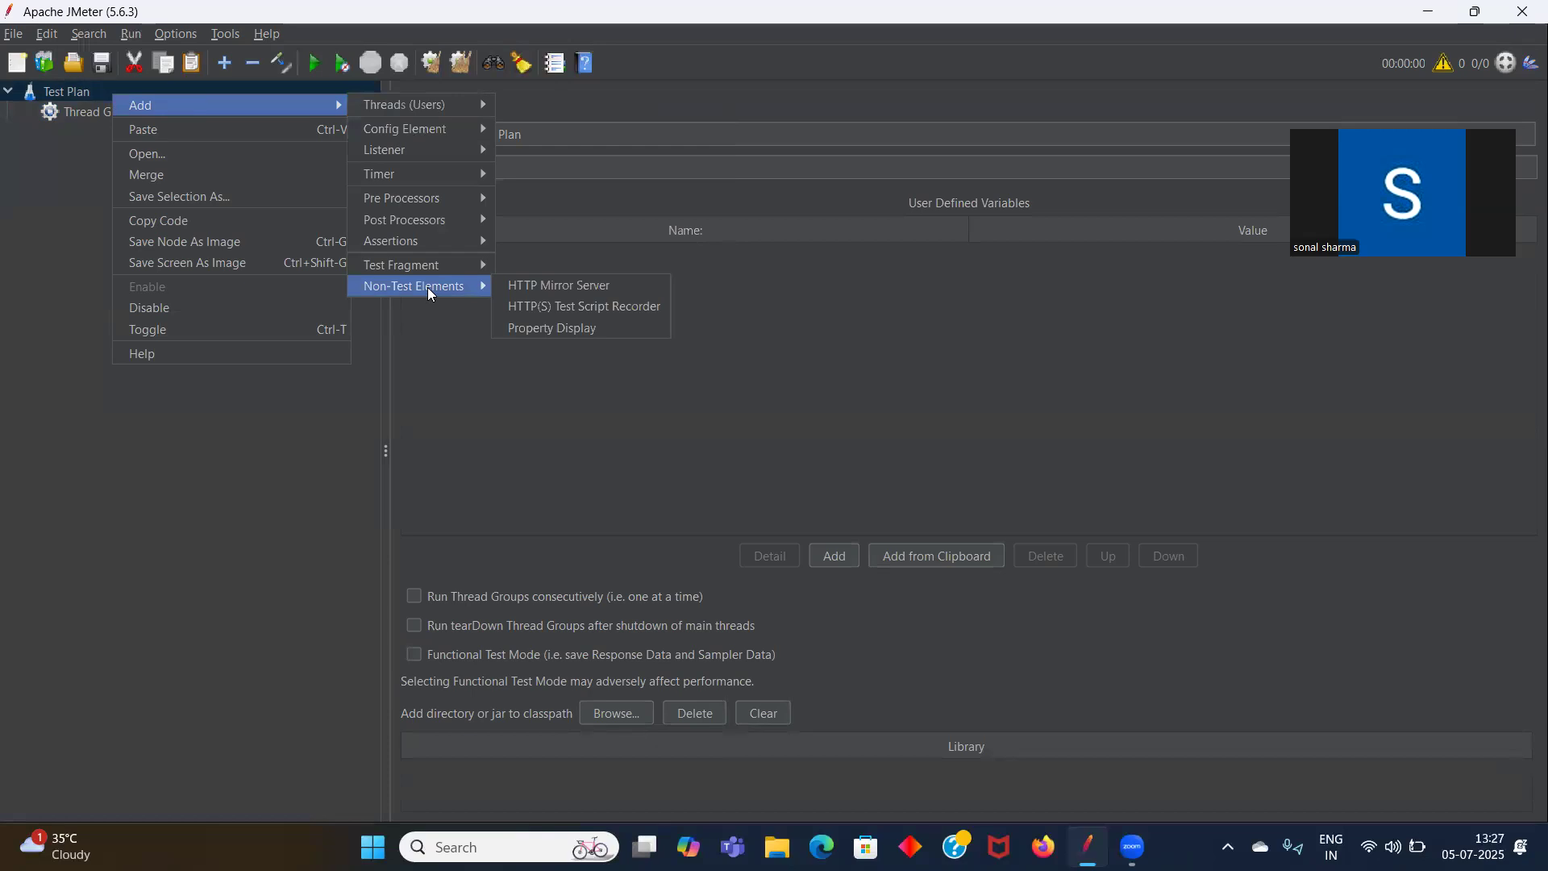
pyautogui.click(556, 314)
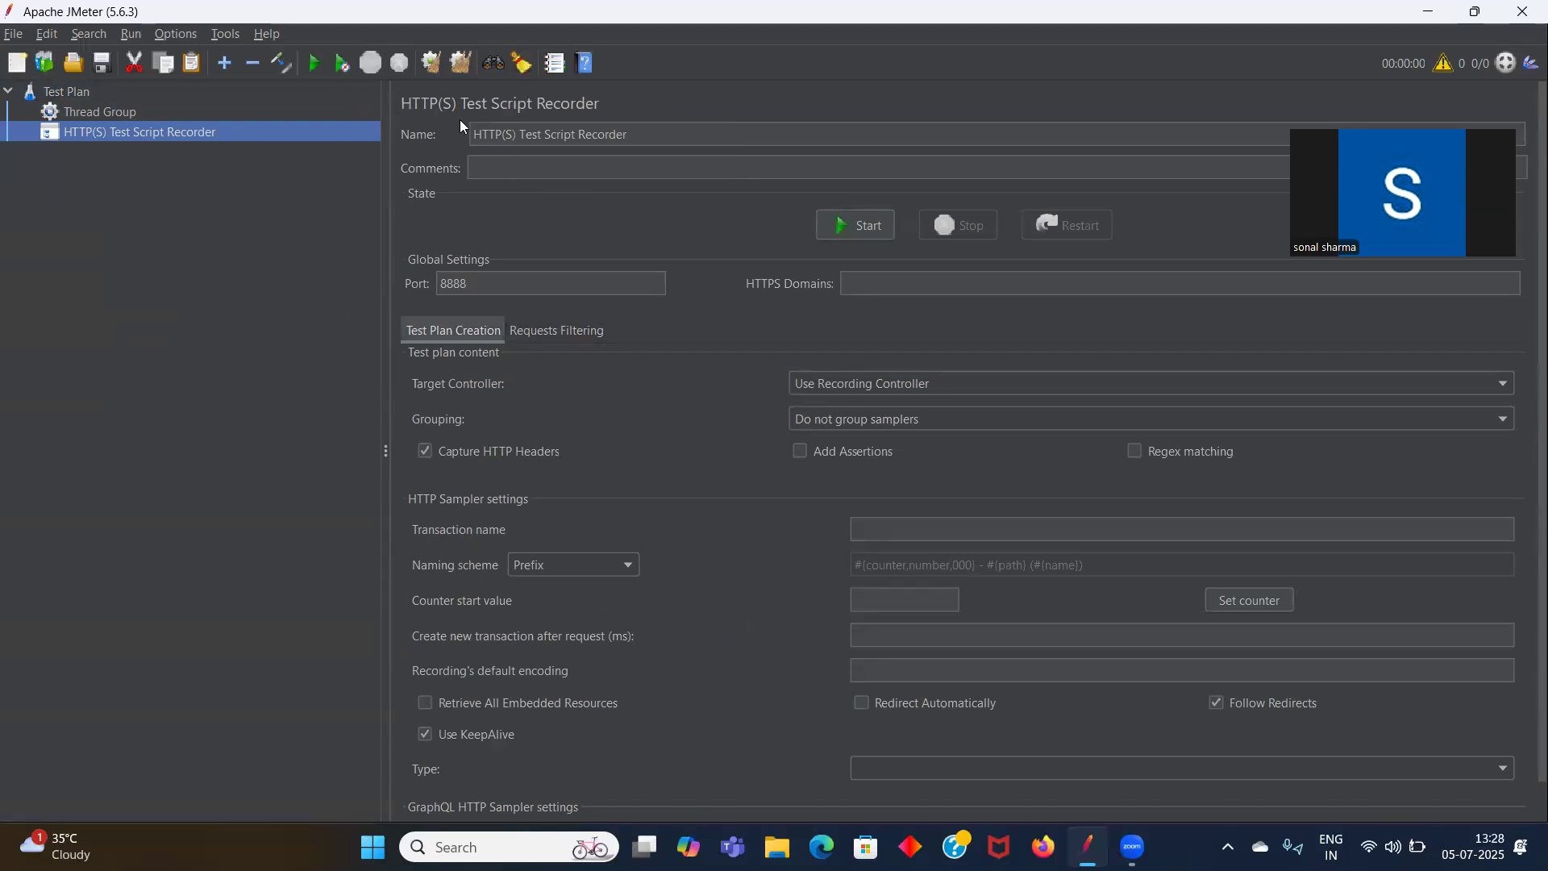
# - Rename the HTTP(S) Test Script Recorder as Recording Firefox Demo
pyautogui.tripleClick(607, 134)
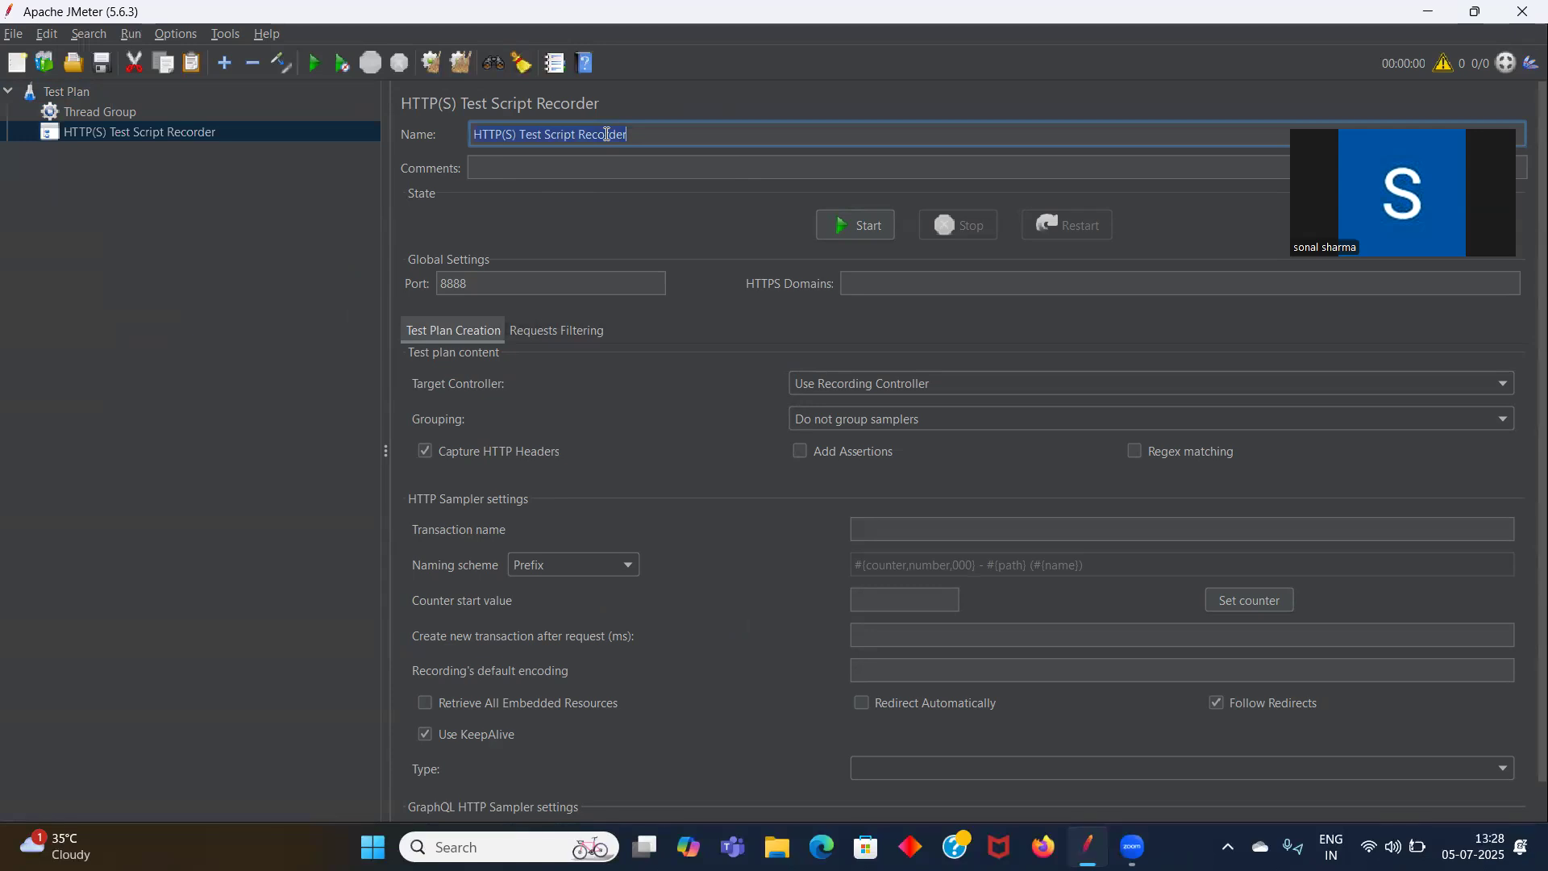
pyautogui.press('BackSpace')
pyautogui.write('Recording Firefox Demo')
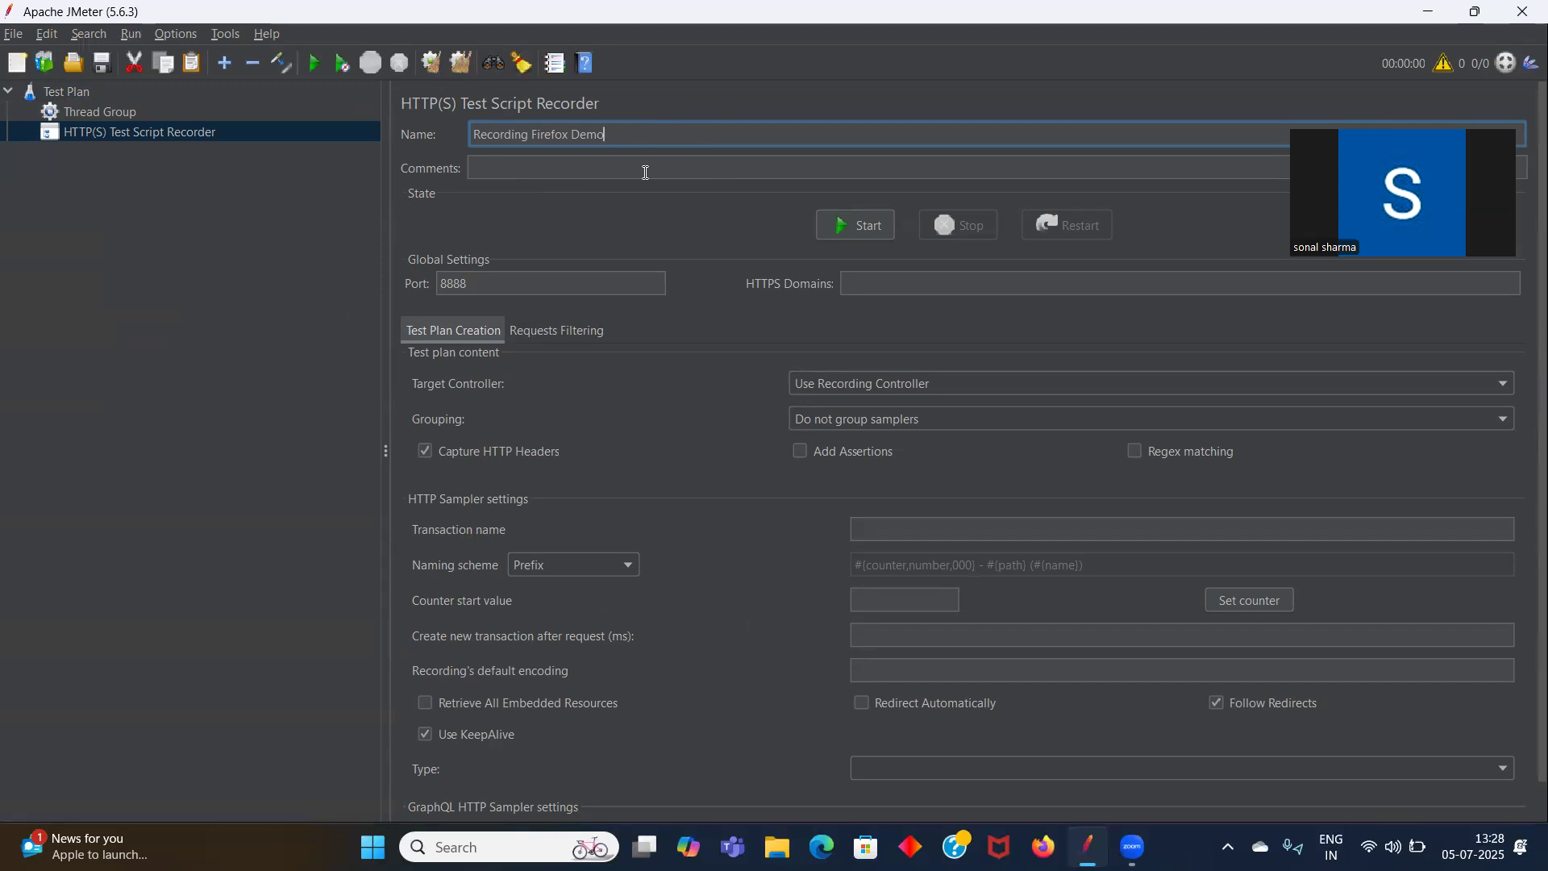
# - Review the recorder's port and the target controllers available for the recording
pyautogui.doubleClick(459, 282)
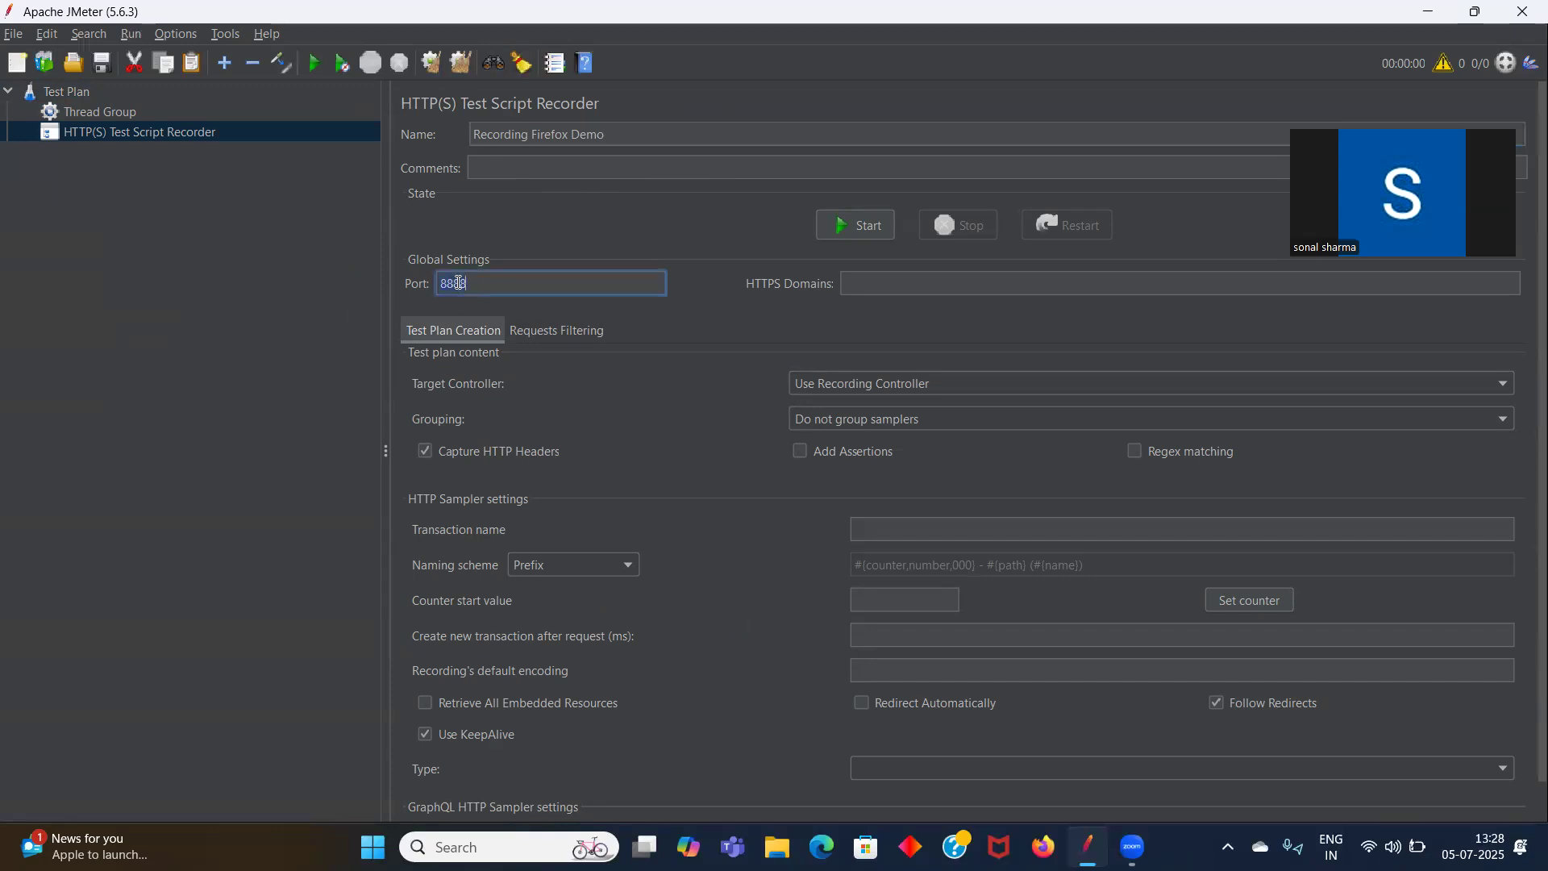
pyautogui.doubleClick(459, 282)
pyautogui.click(842, 386)
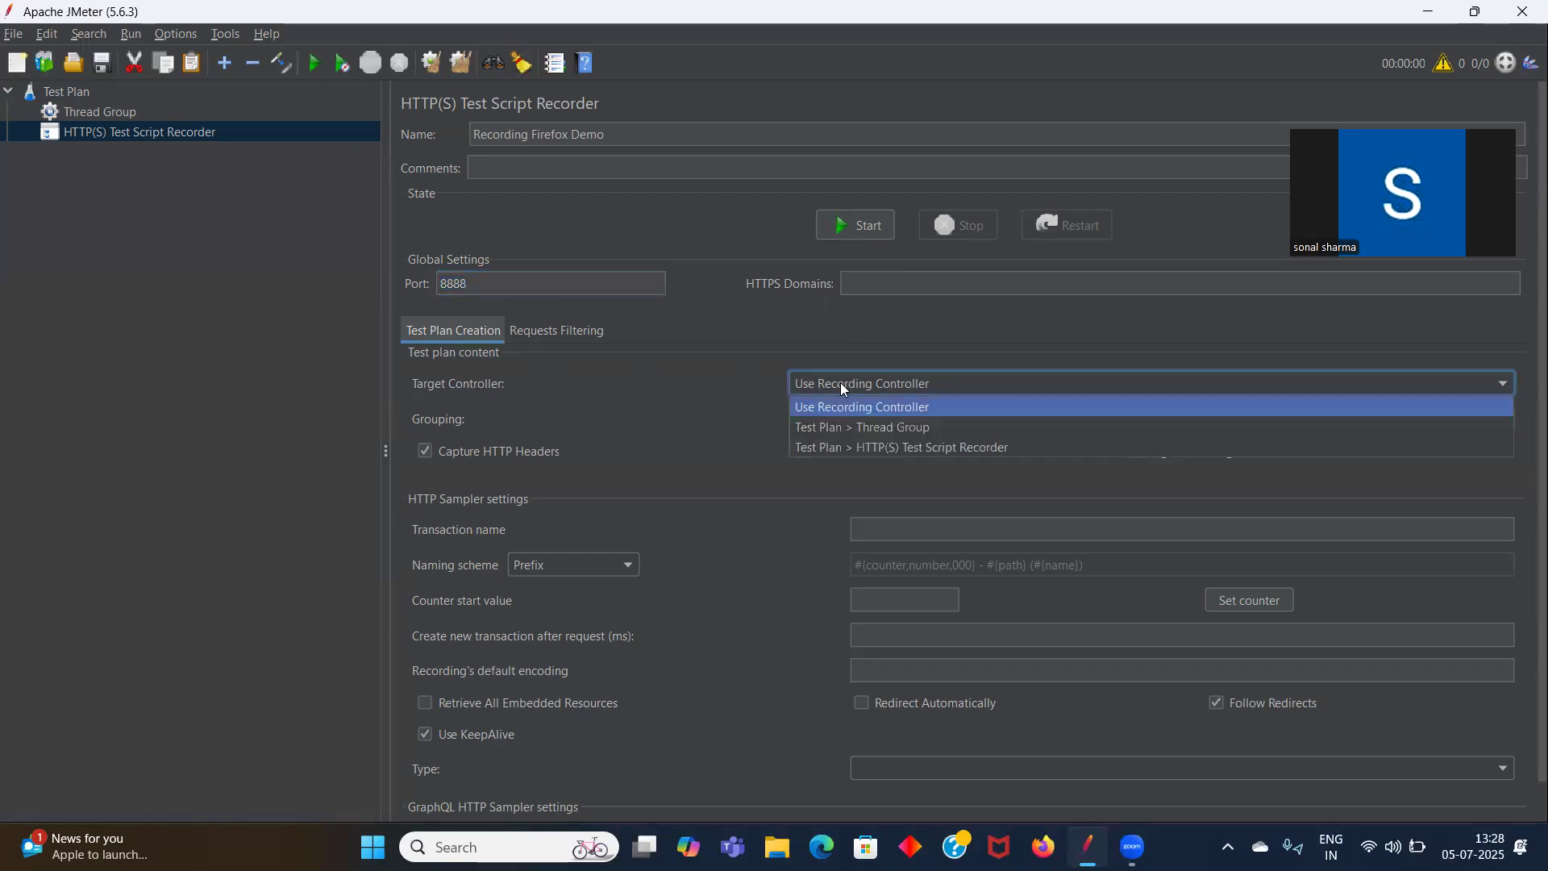
pyautogui.click(731, 381)
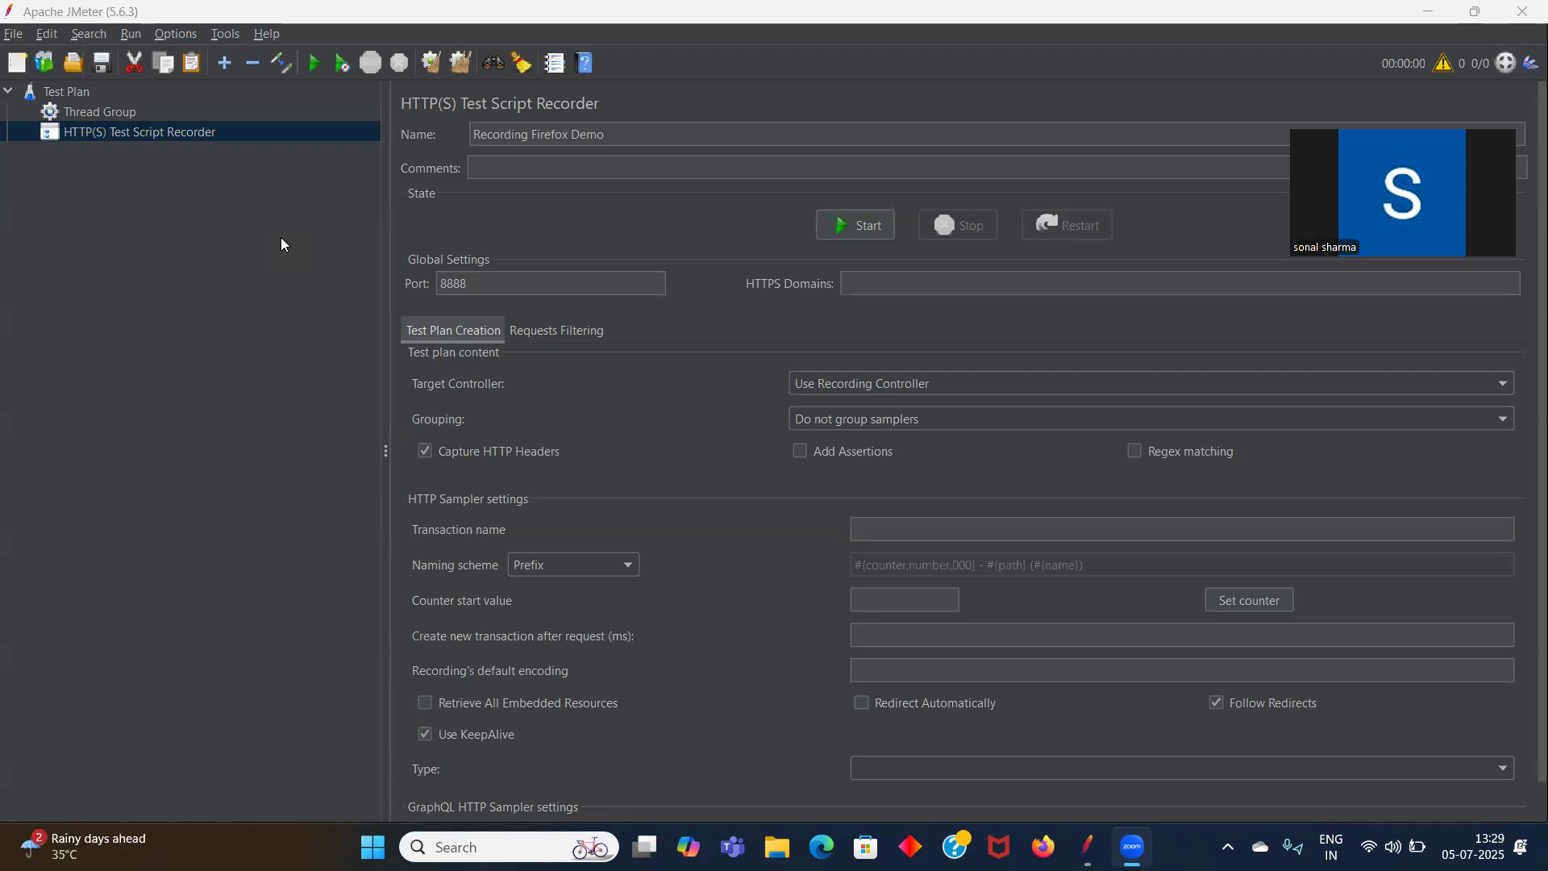
# - Add a Recording Controller under the Thread Group
pyautogui.click(114, 115)
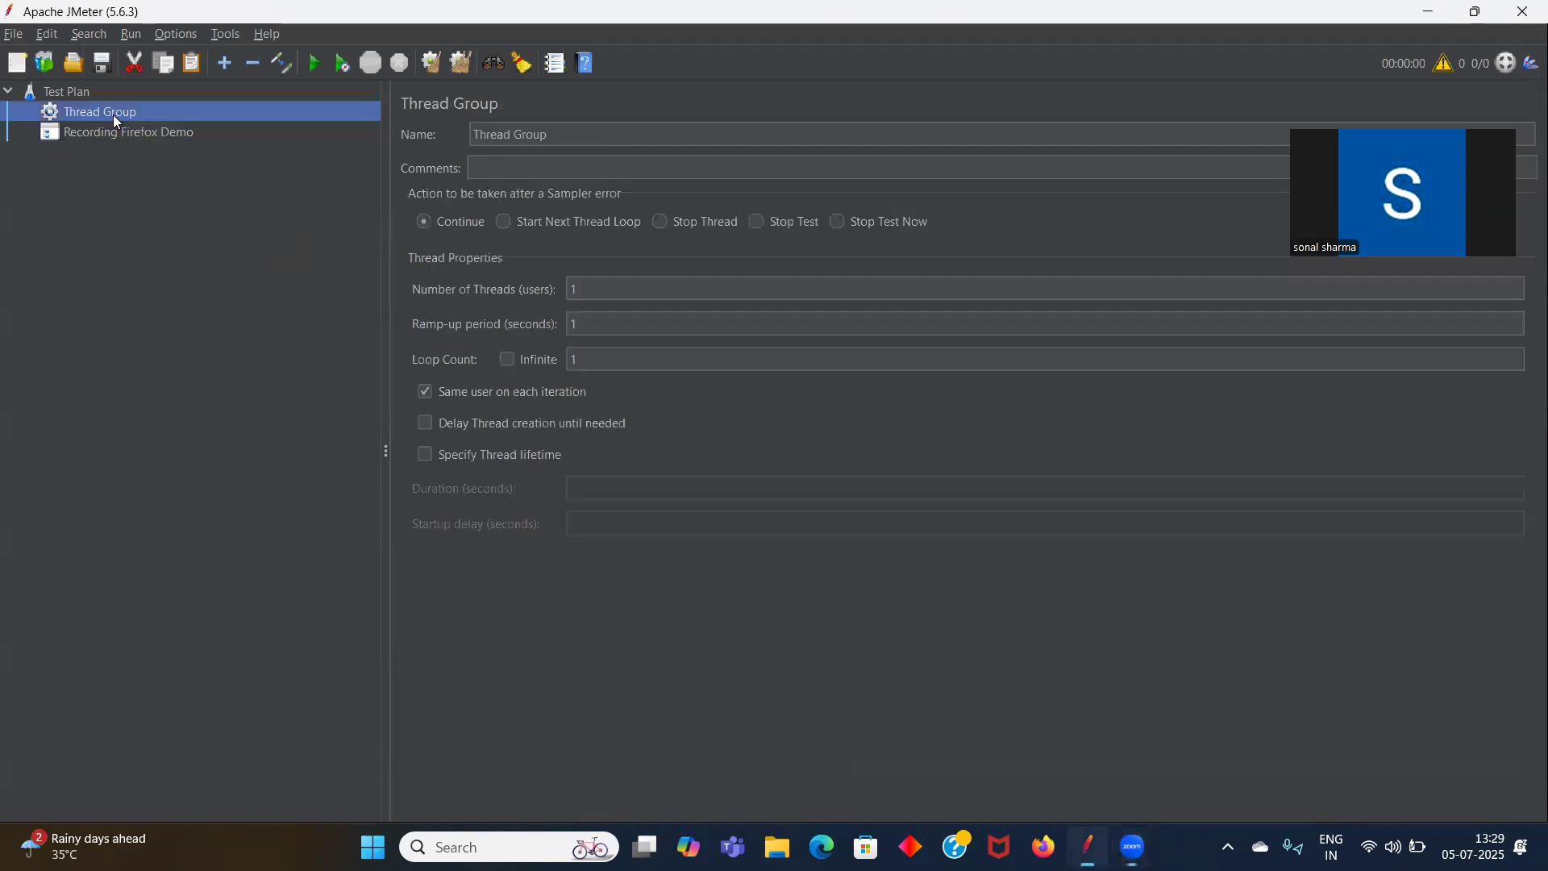
pyautogui.rightClick(113, 114)
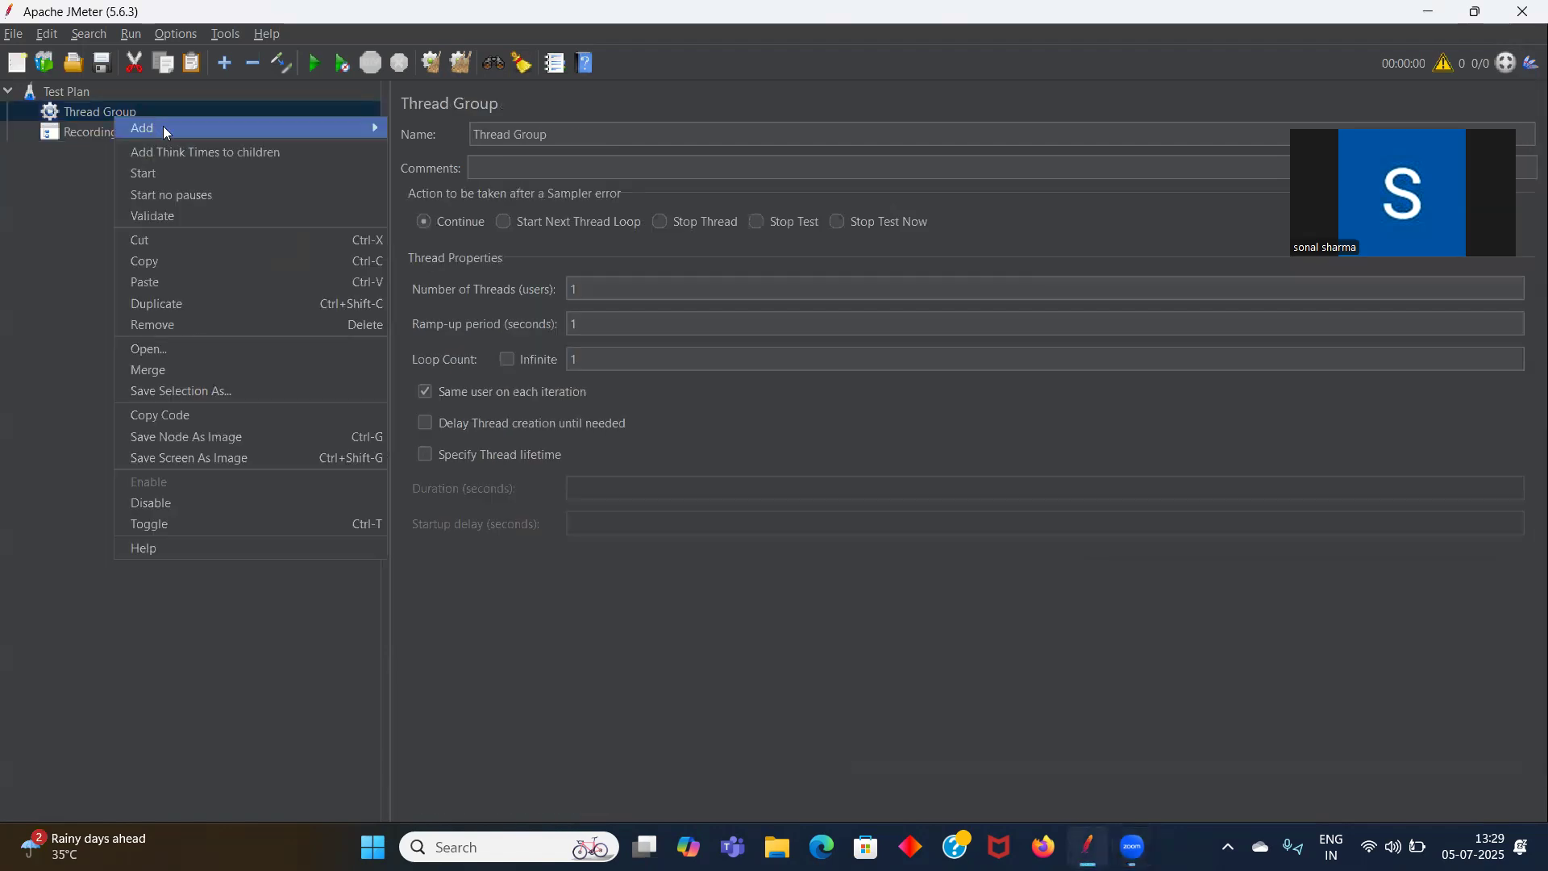
pyautogui.moveTo(171, 128)
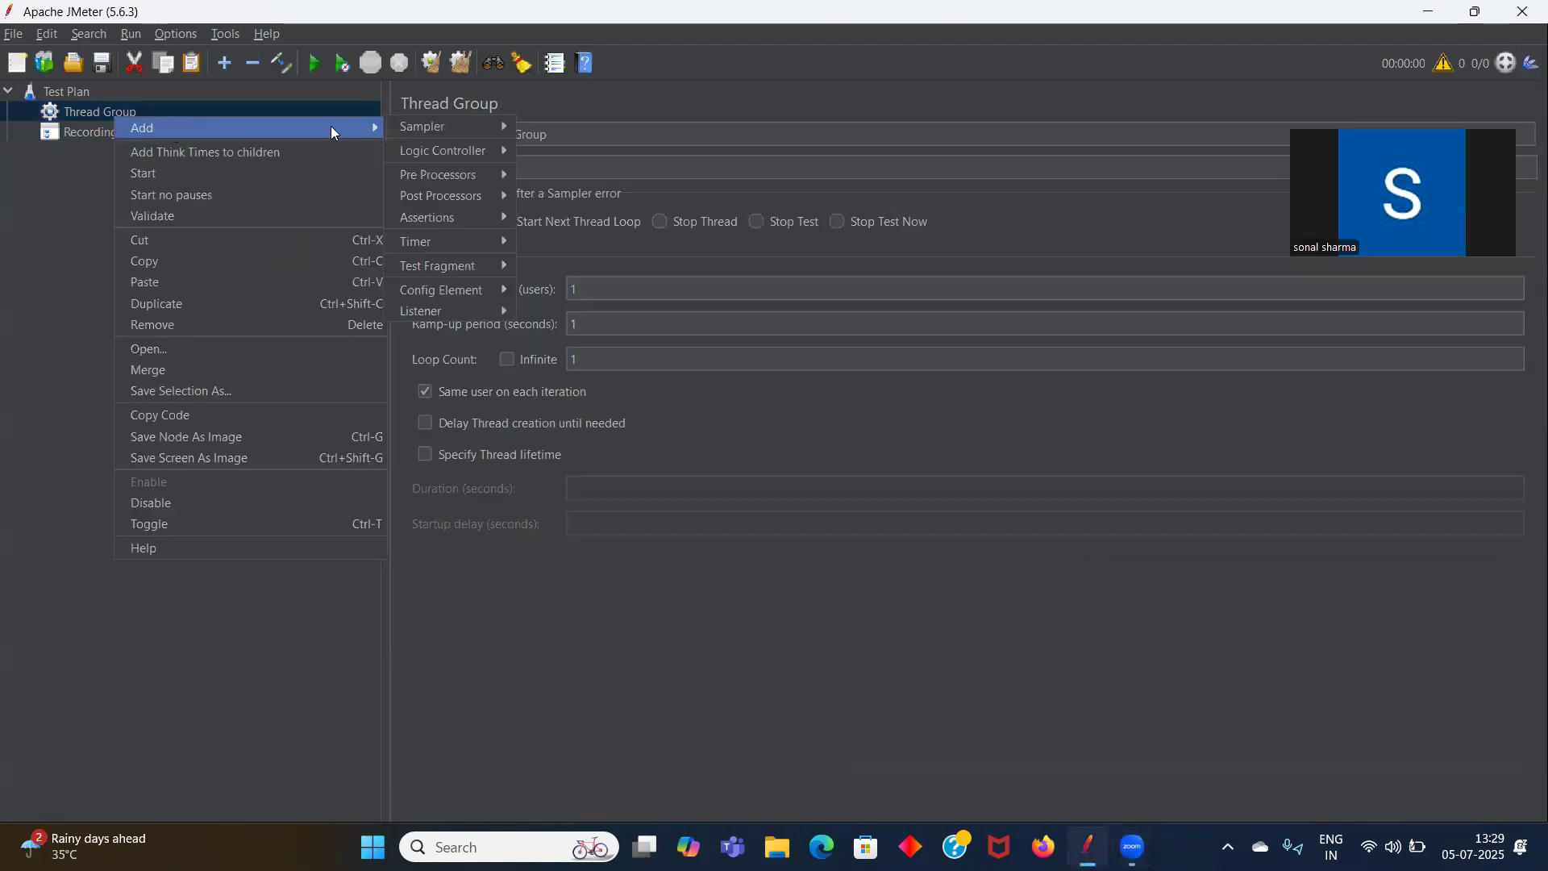
pyautogui.moveTo(433, 138)
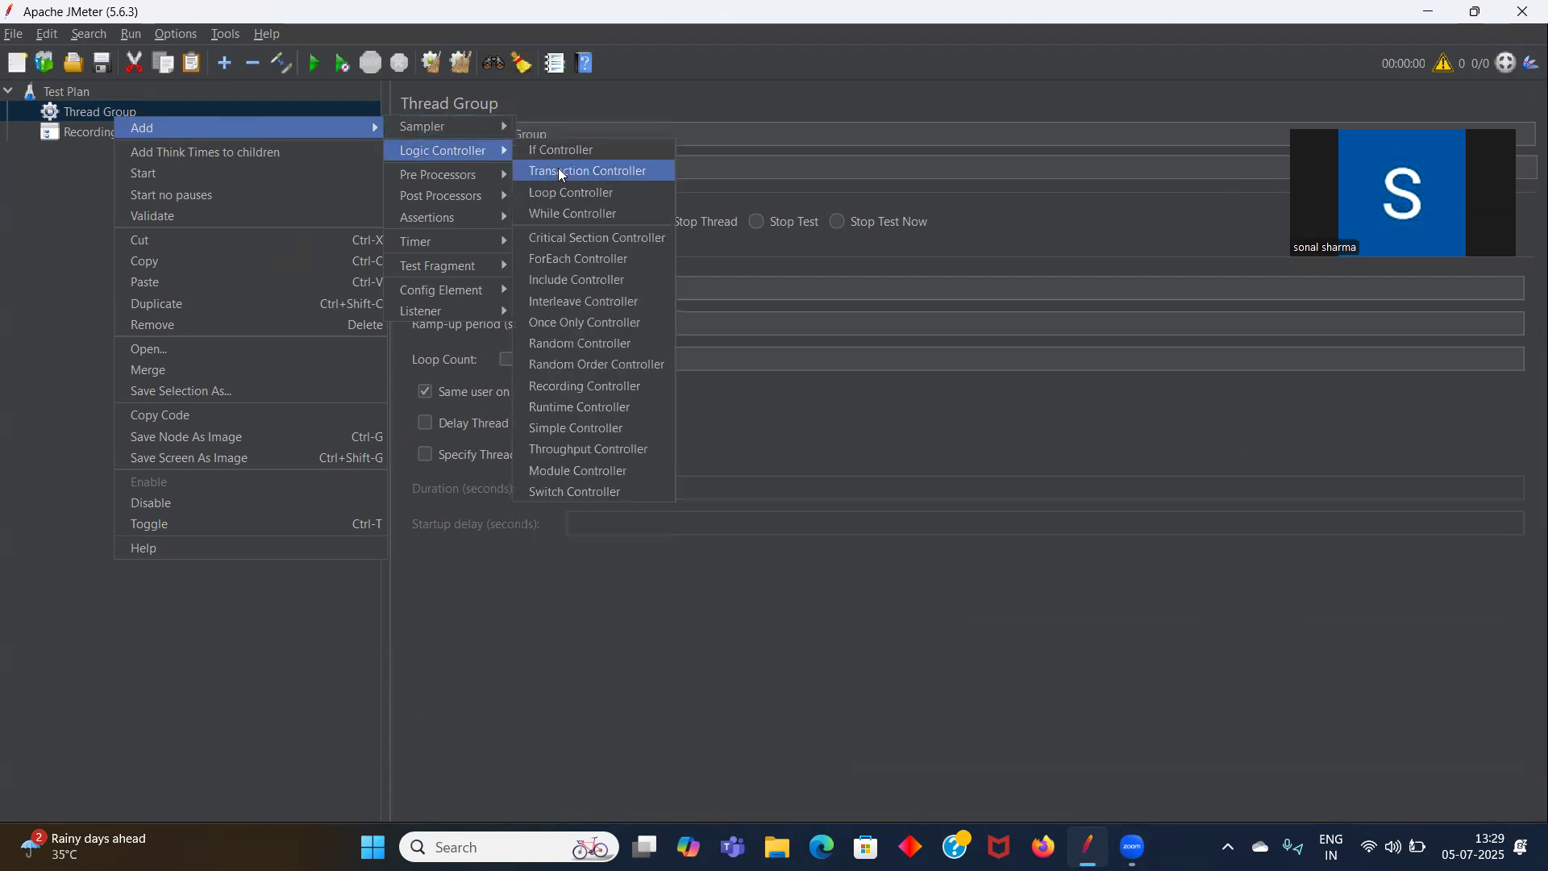
pyautogui.click(584, 387)
# - Set the Recording Firefox Demo recorder's target controller to Test Plan > Thread Group > Recording Controller and add the suggested URL patterns to exclude
pyautogui.click(137, 155)
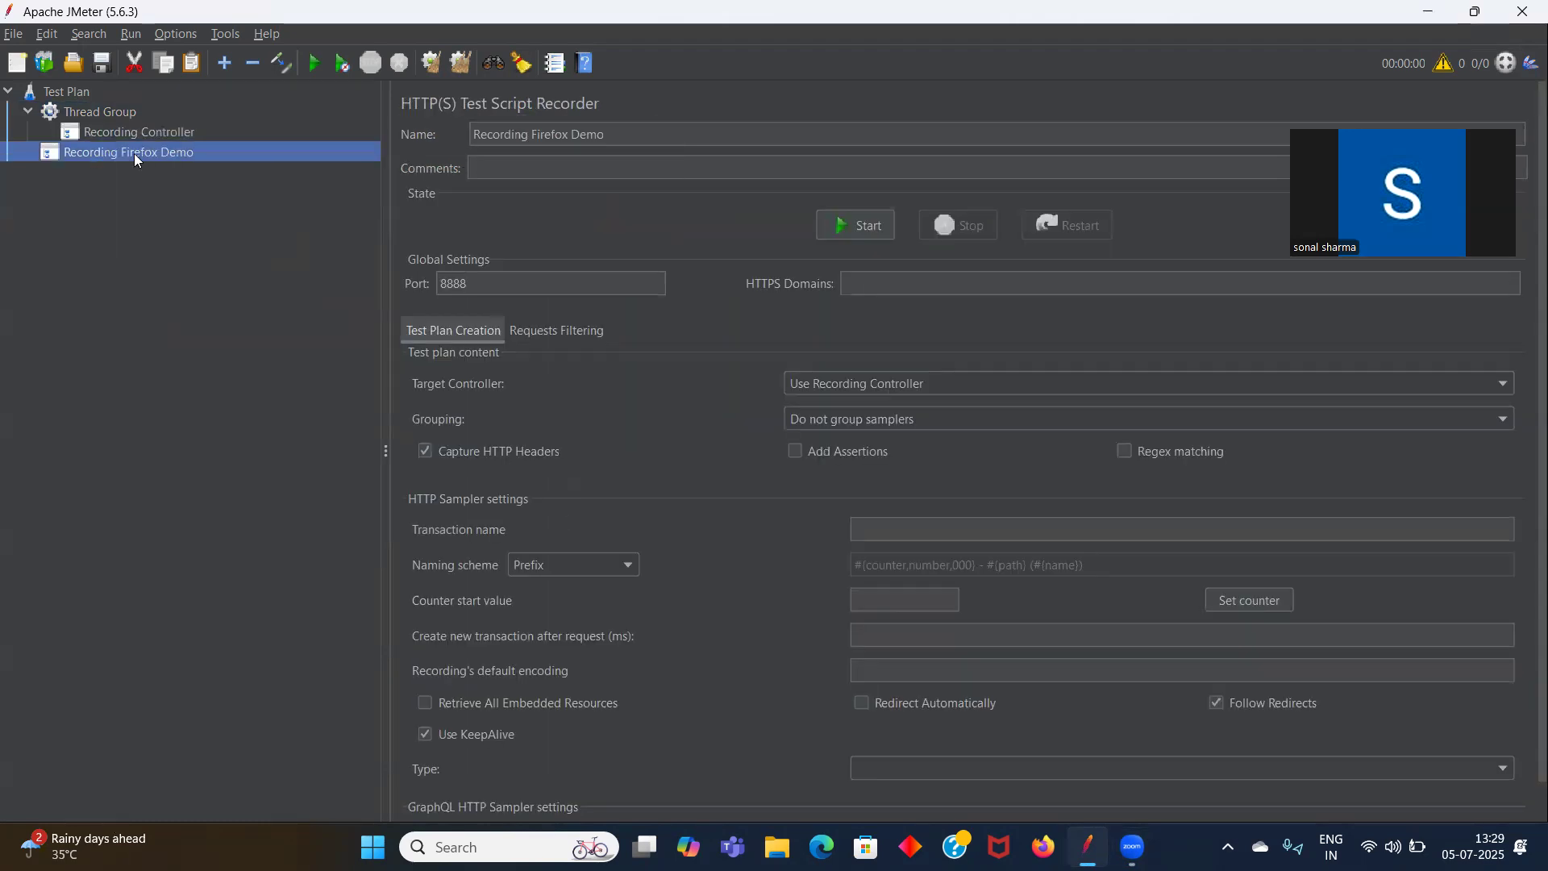
pyautogui.click(117, 137)
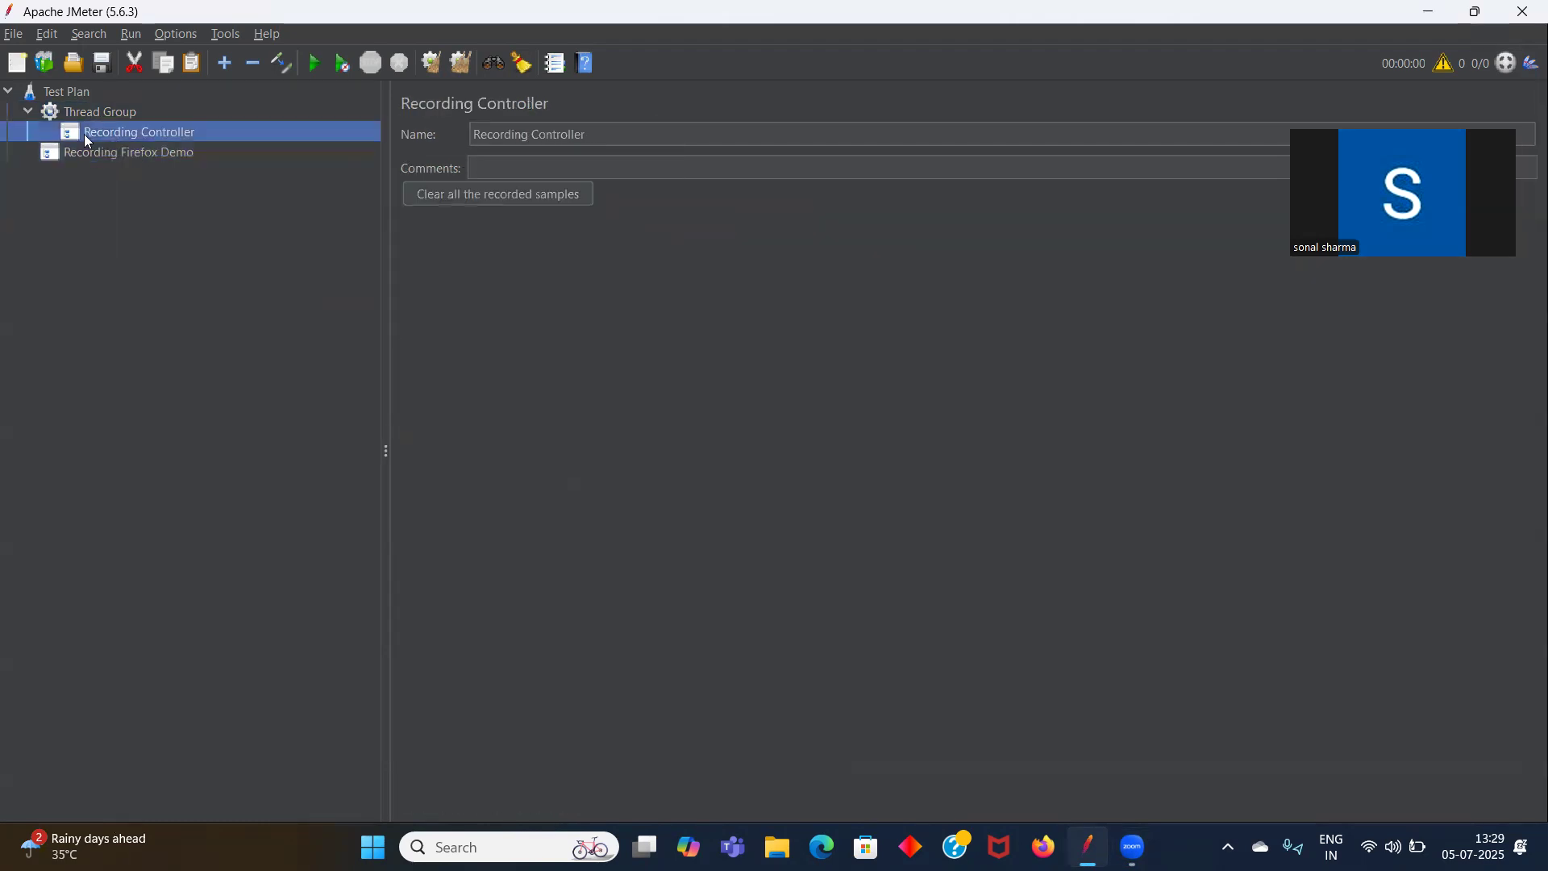
pyautogui.click(133, 153)
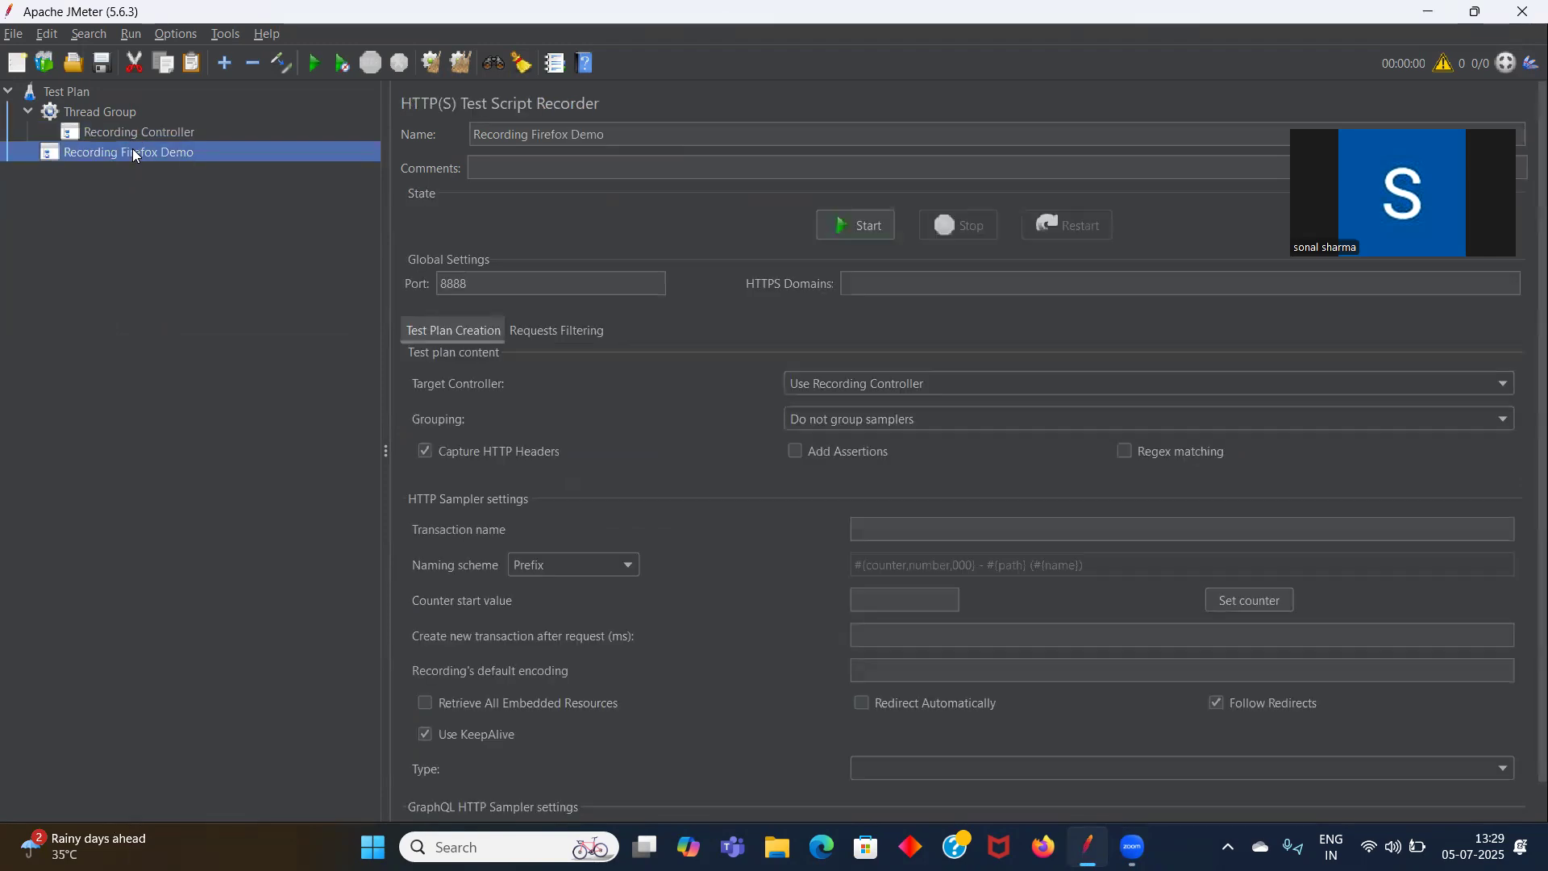
pyautogui.click(914, 387)
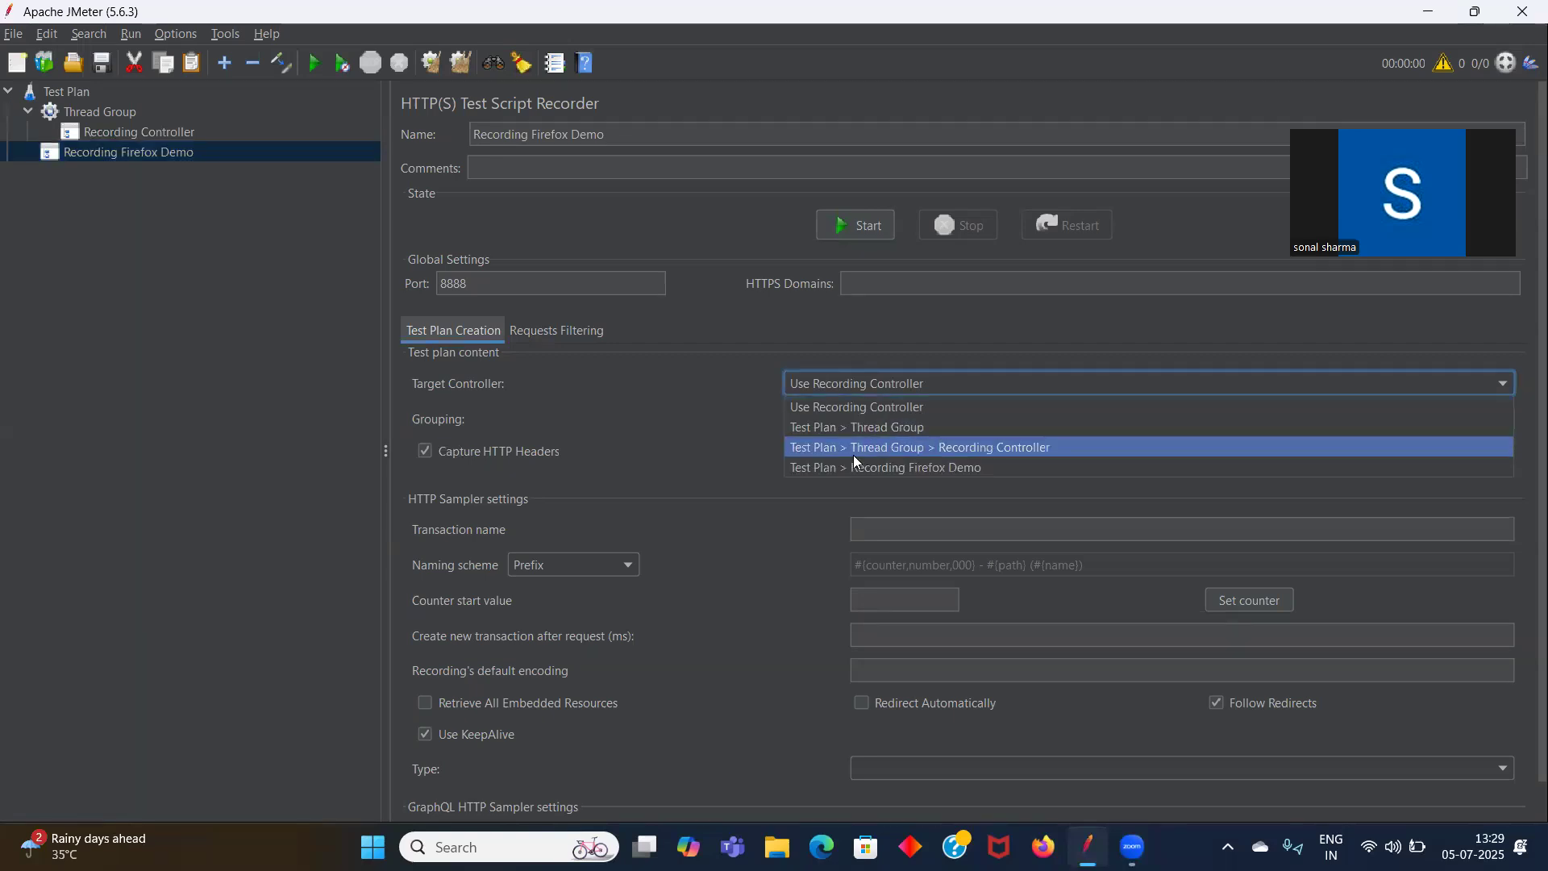
pyautogui.click(930, 457)
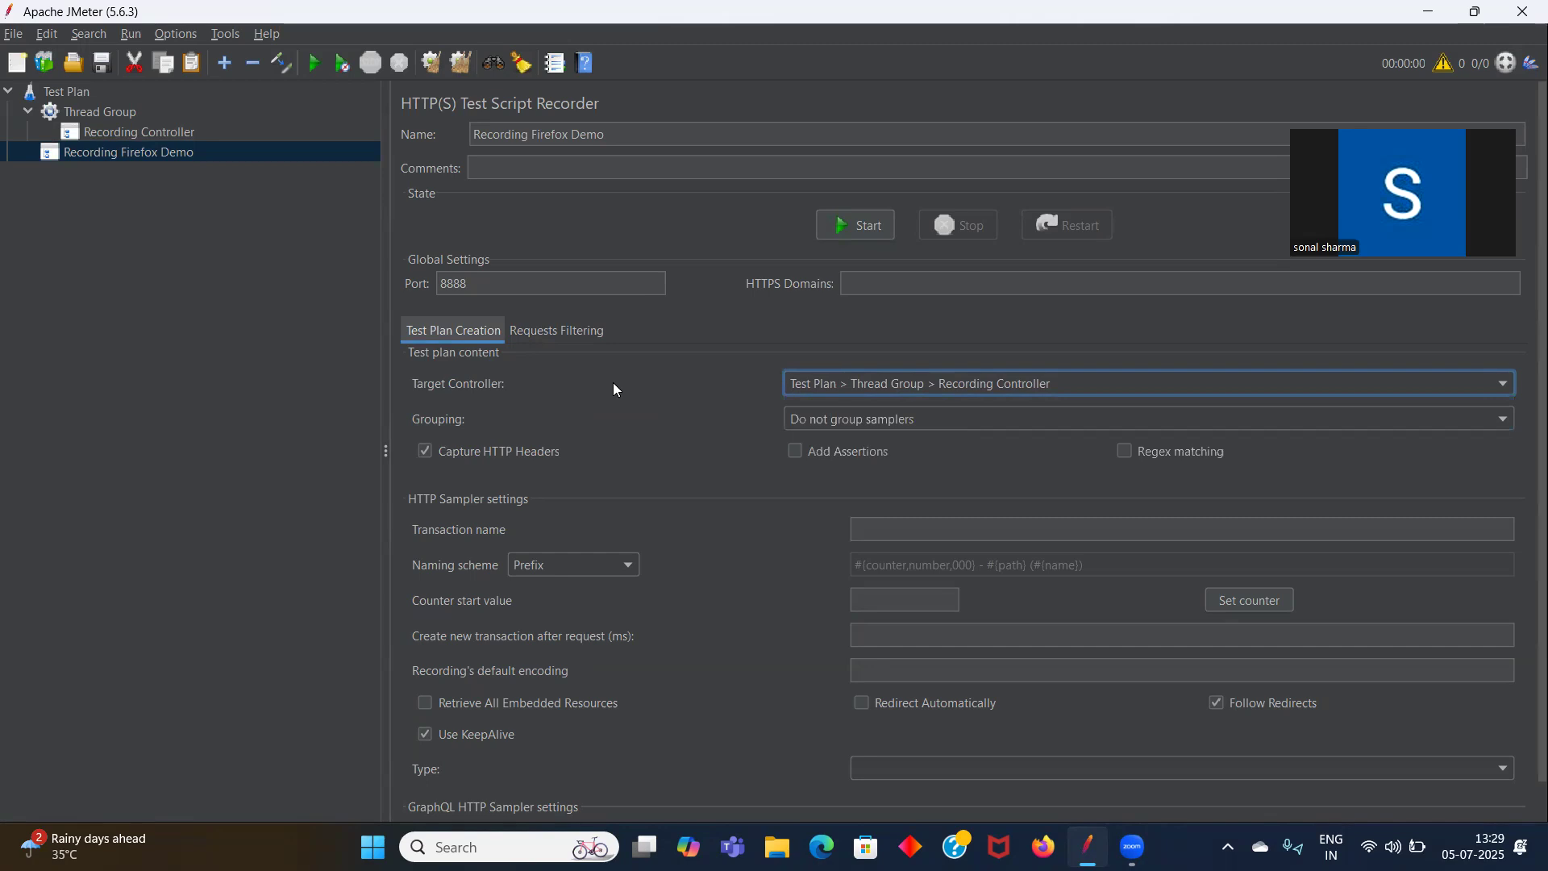
pyautogui.click(569, 330)
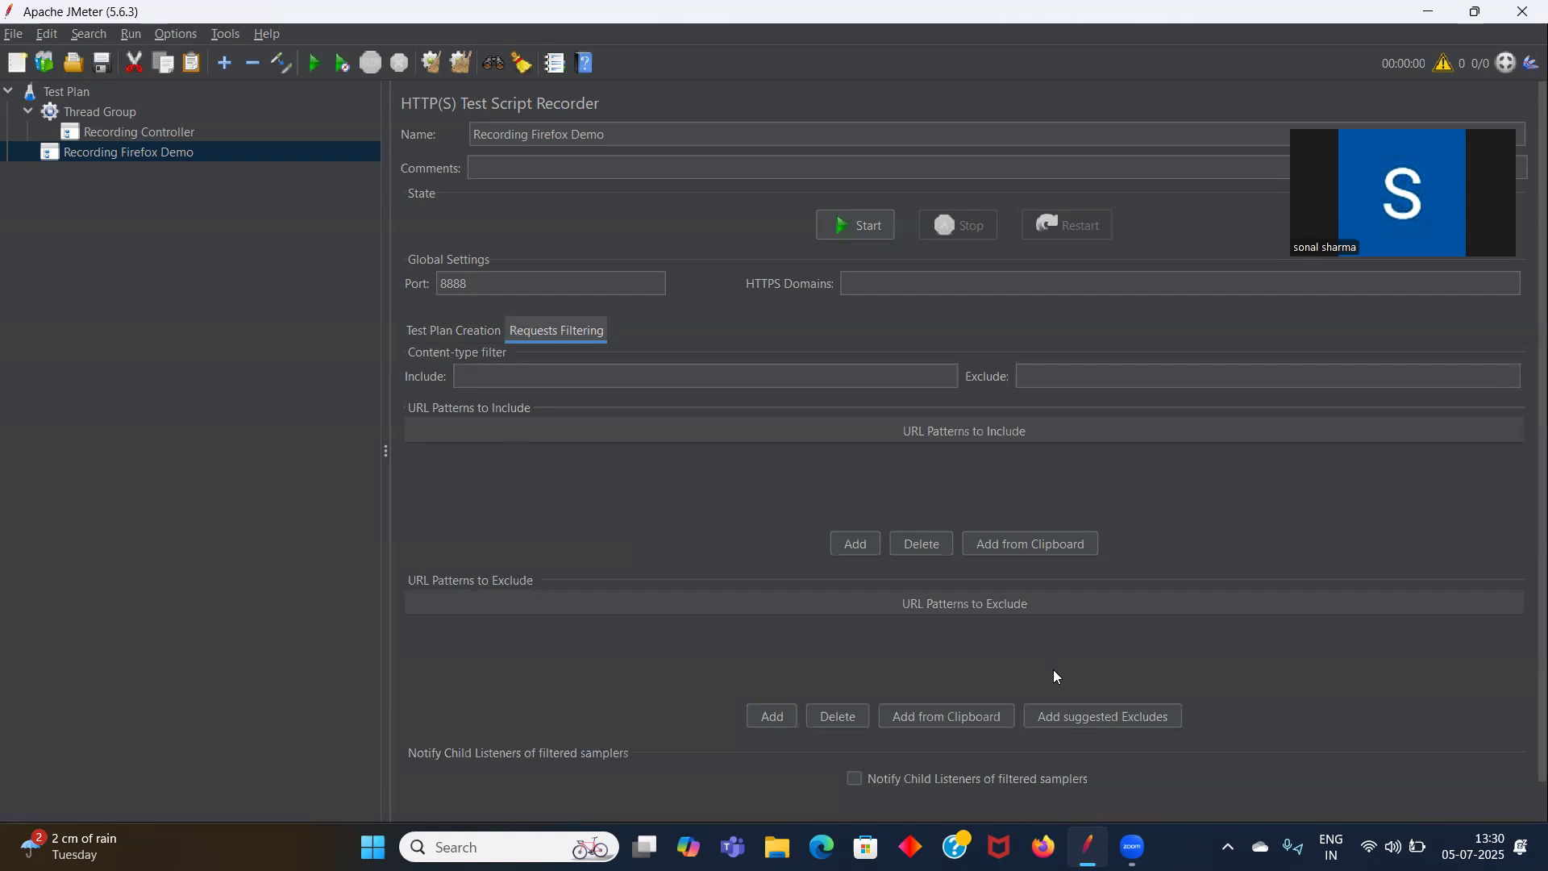
pyautogui.click(1081, 718)
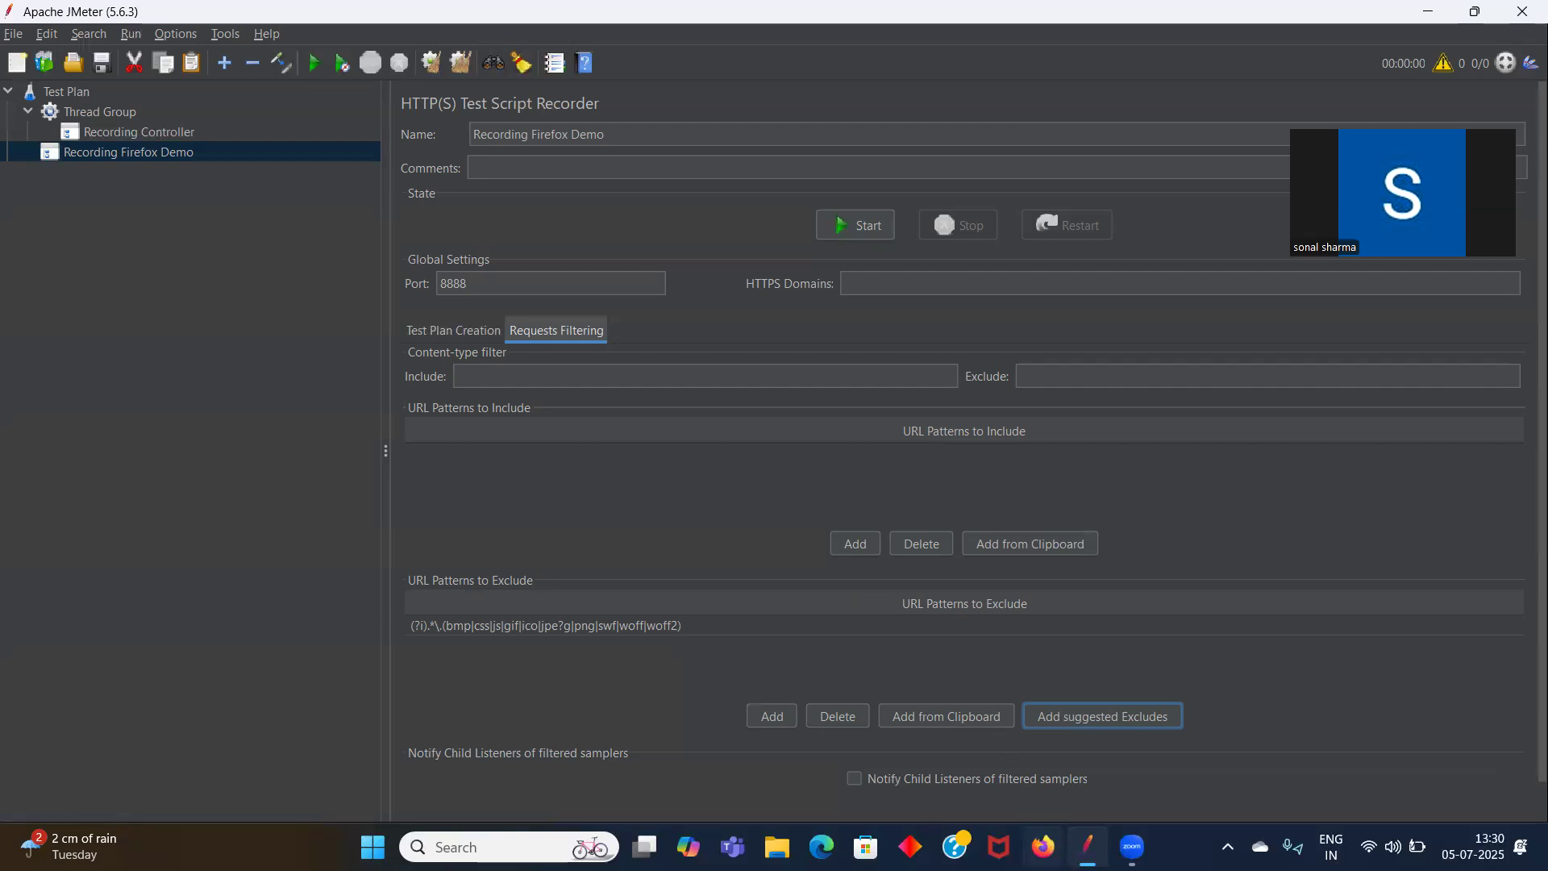
# - Switch to Firefox, decline making it the default browser, and find "proxy" in its settings to open the network connection settings
pyautogui.click(1043, 847)
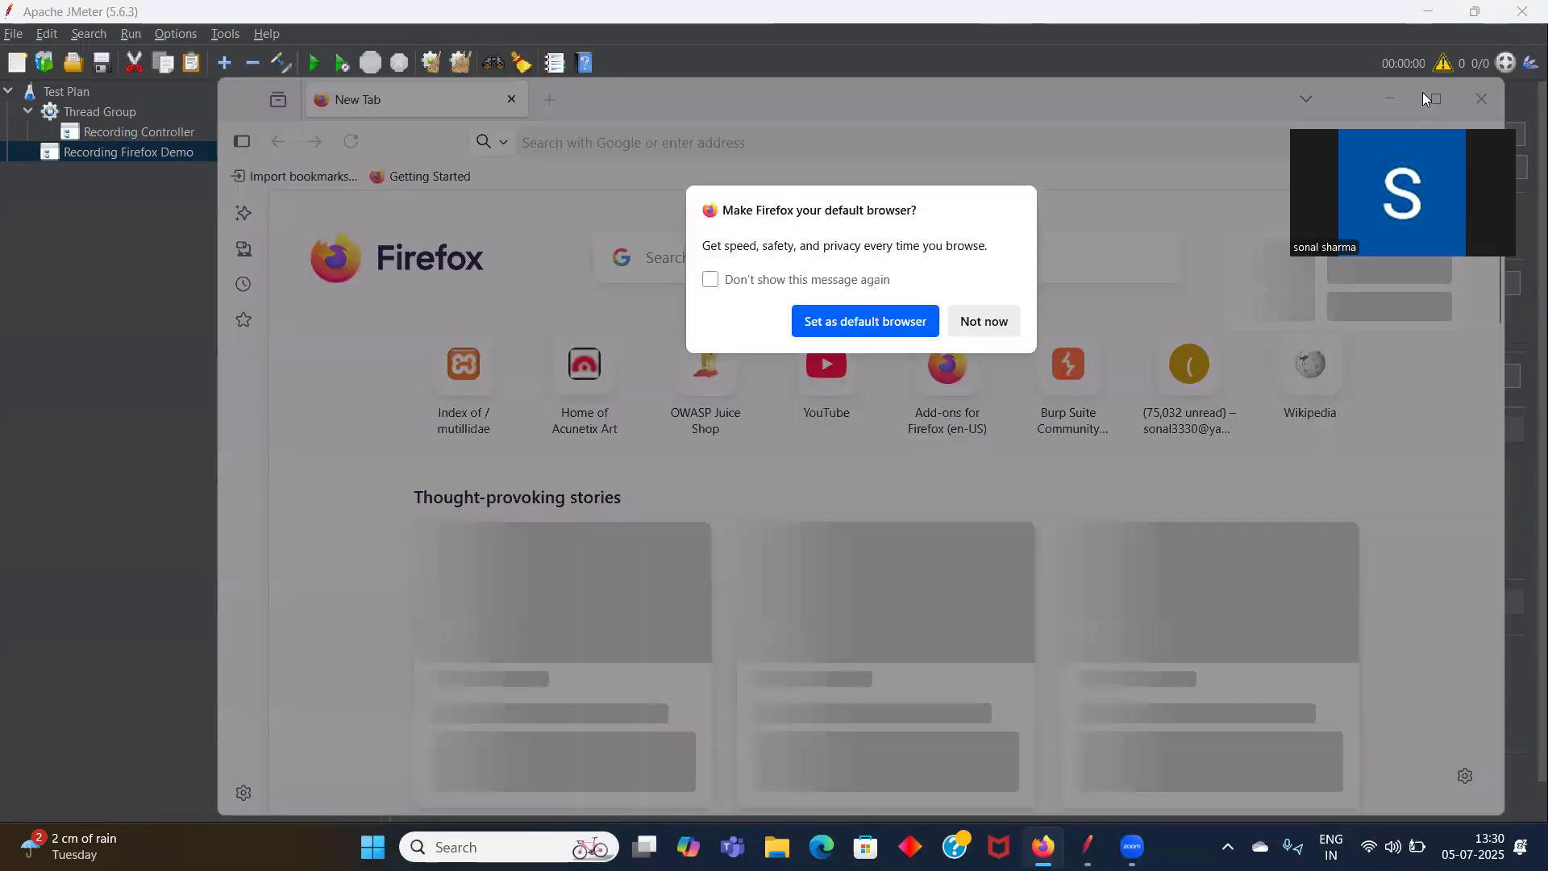
pyautogui.click(984, 321)
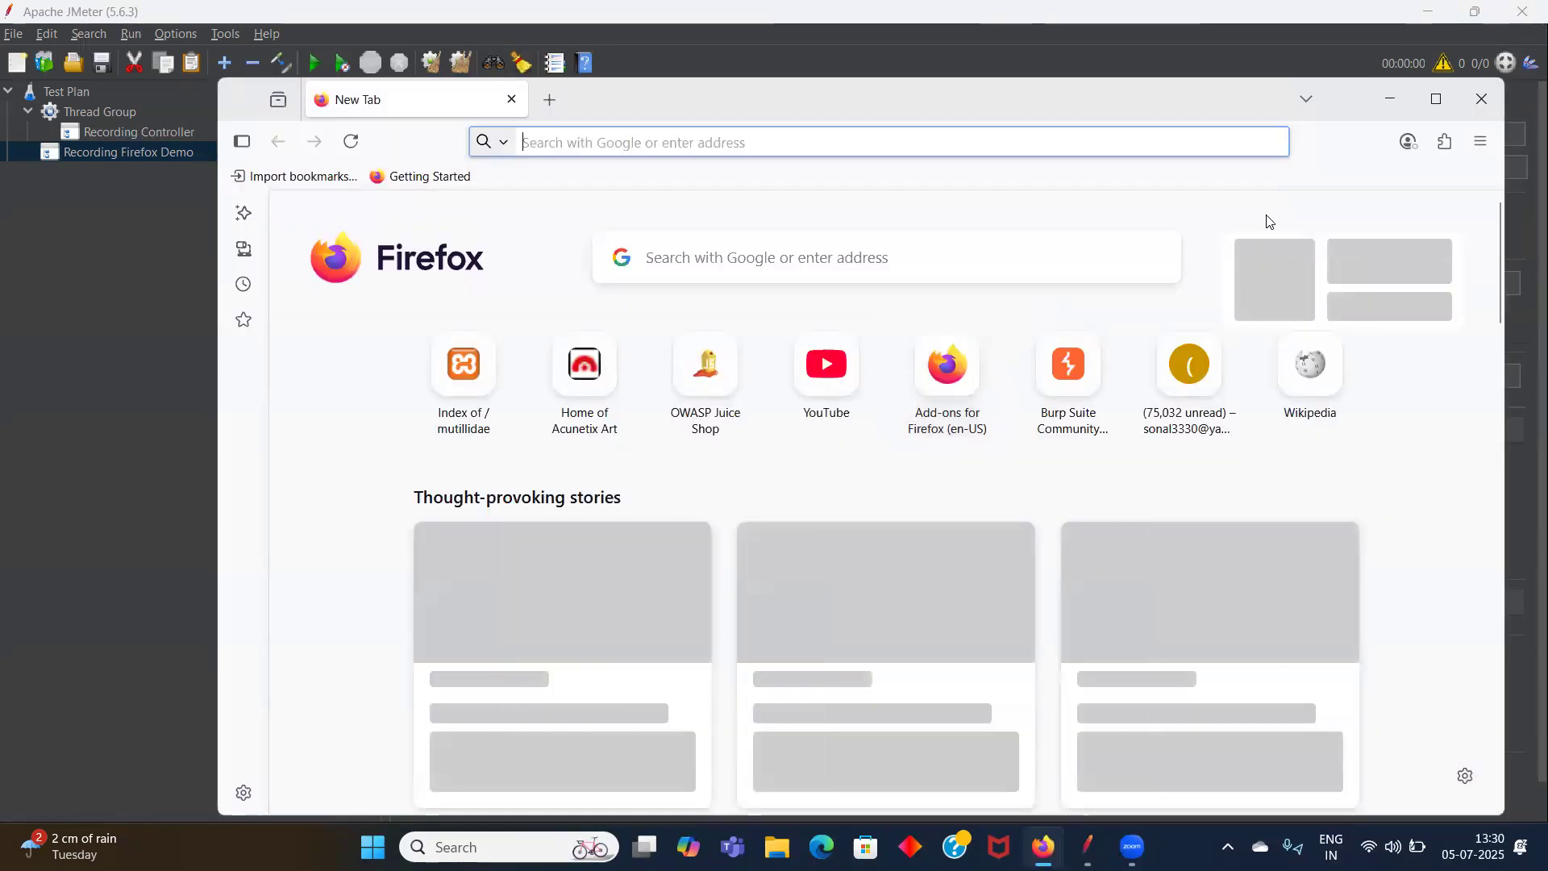
pyautogui.click(1481, 145)
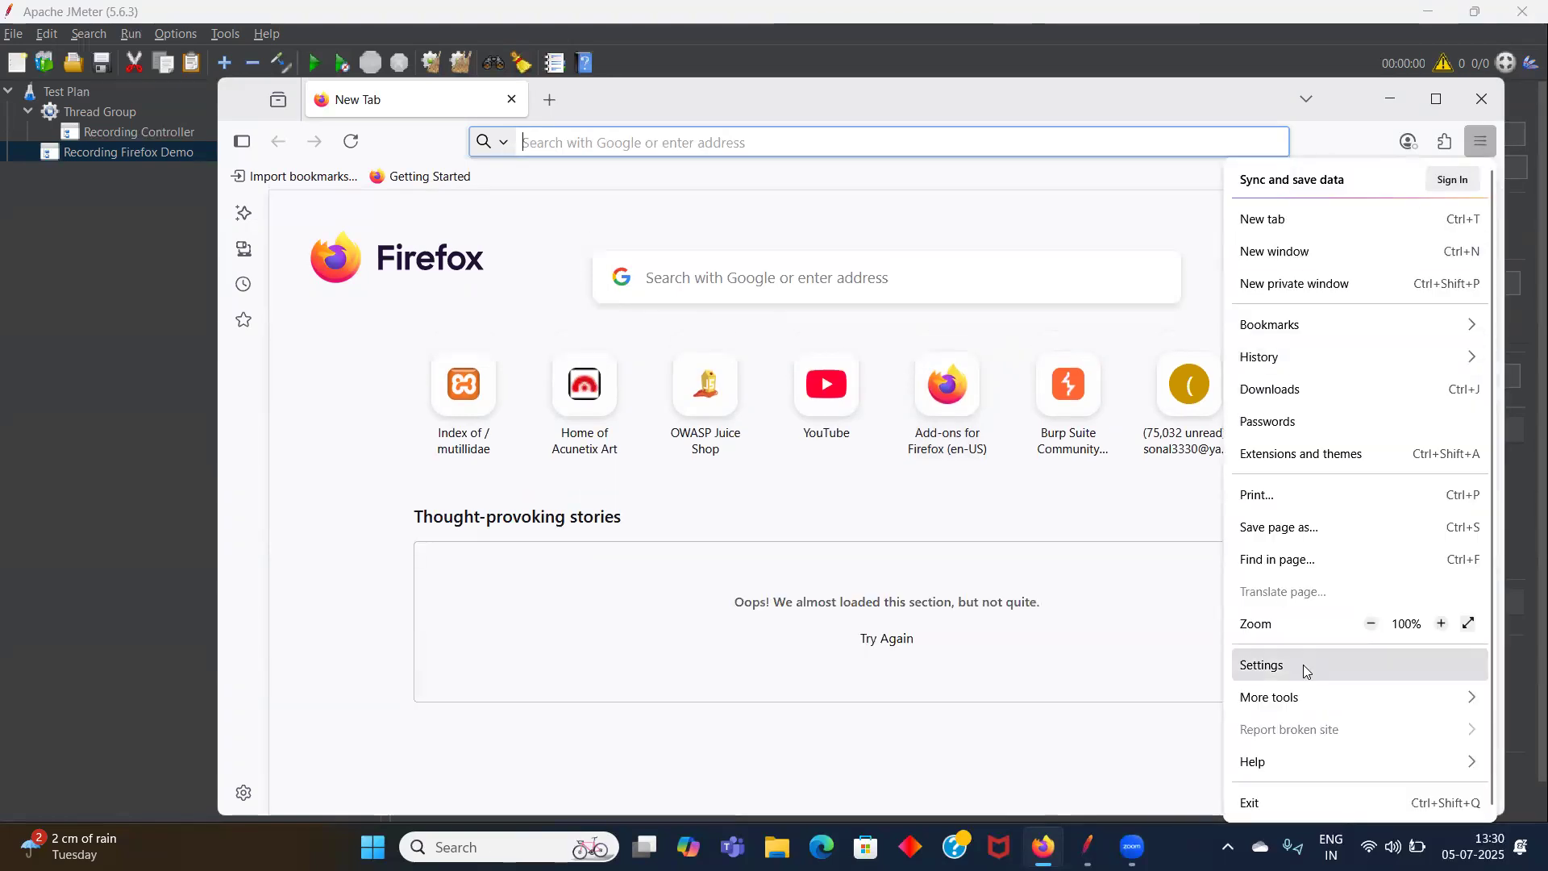
pyautogui.click(1257, 664)
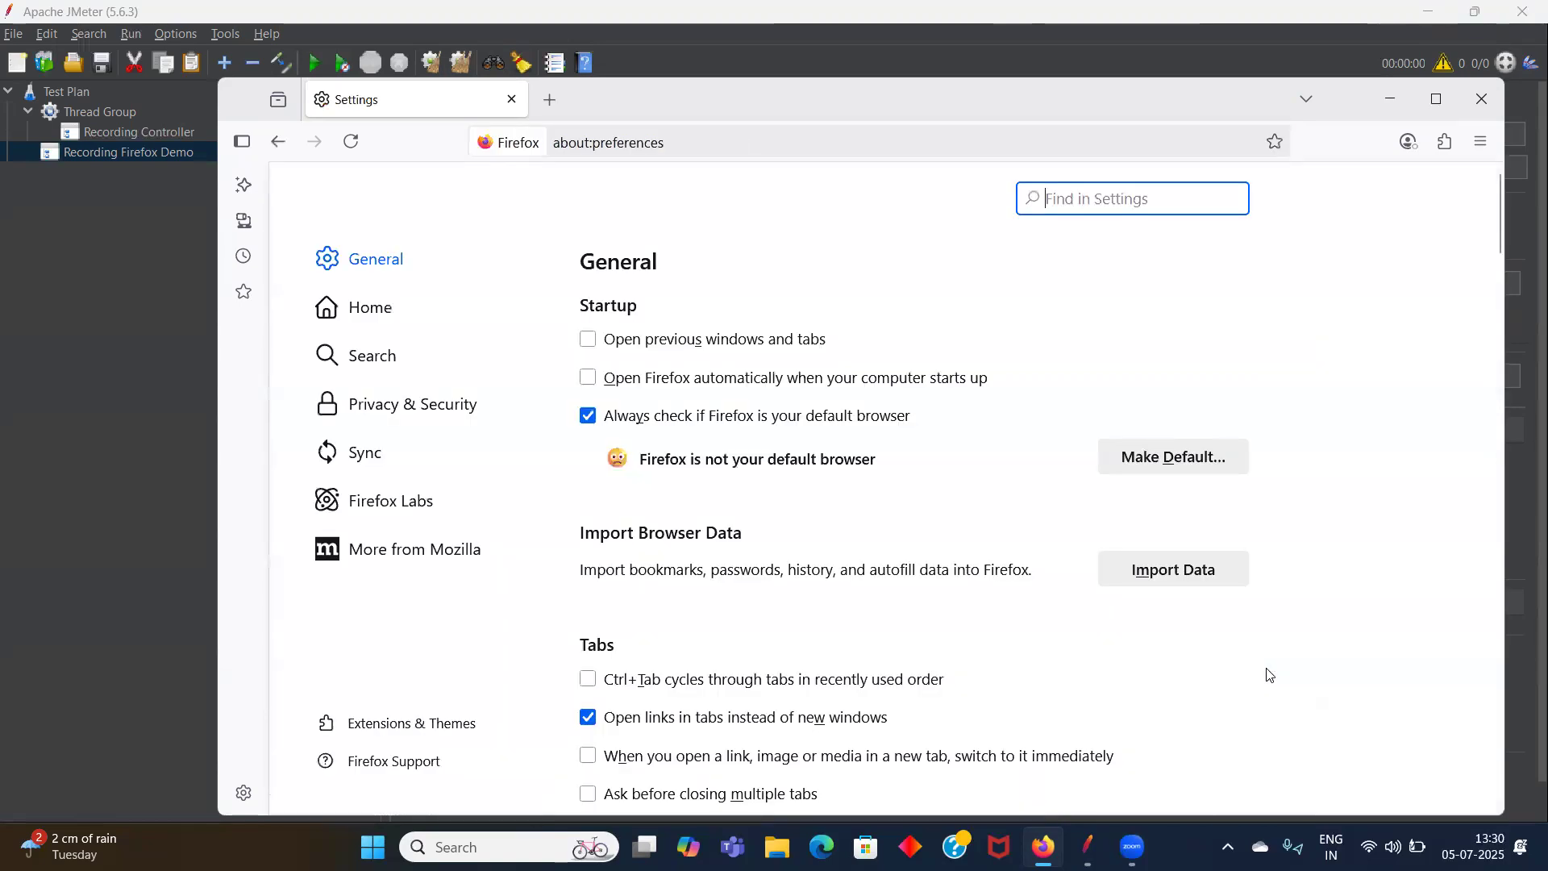
pyautogui.click(1437, 97)
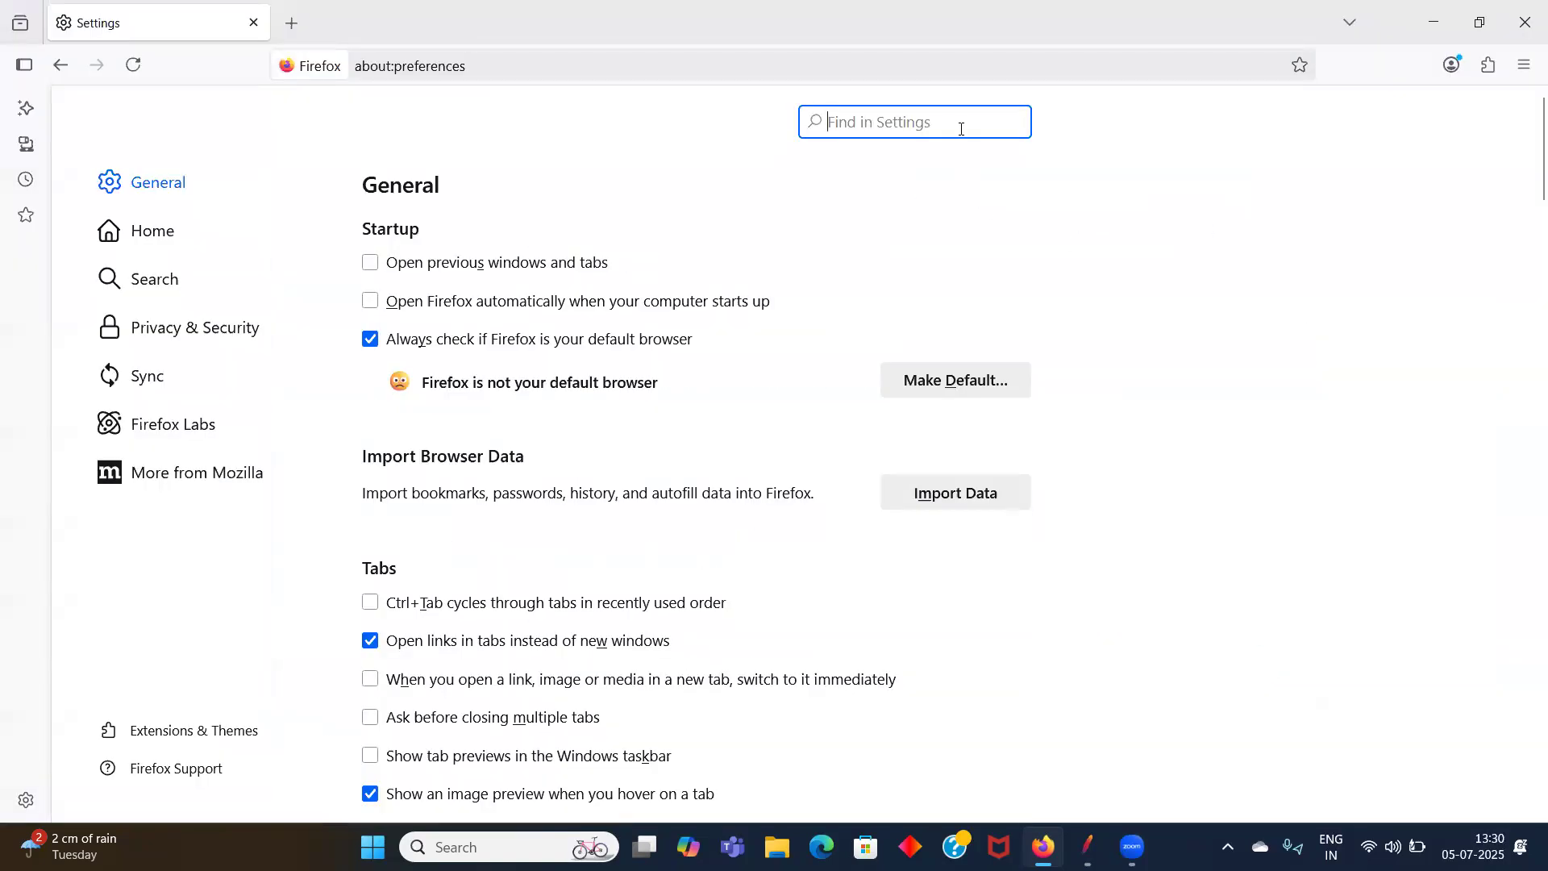
pyautogui.write('proxy')
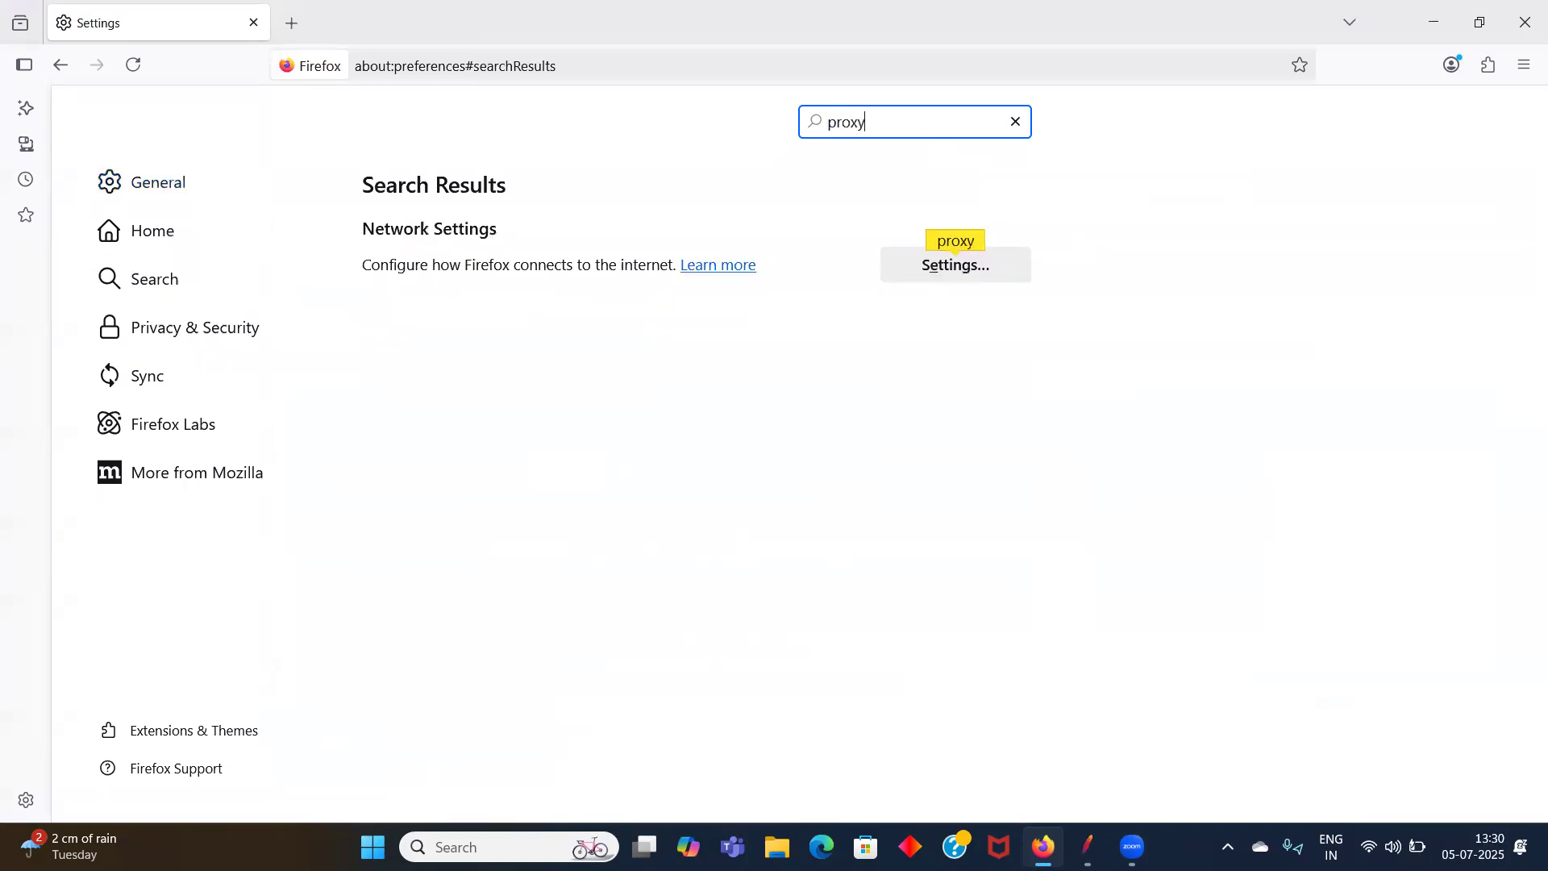
pyautogui.click(937, 264)
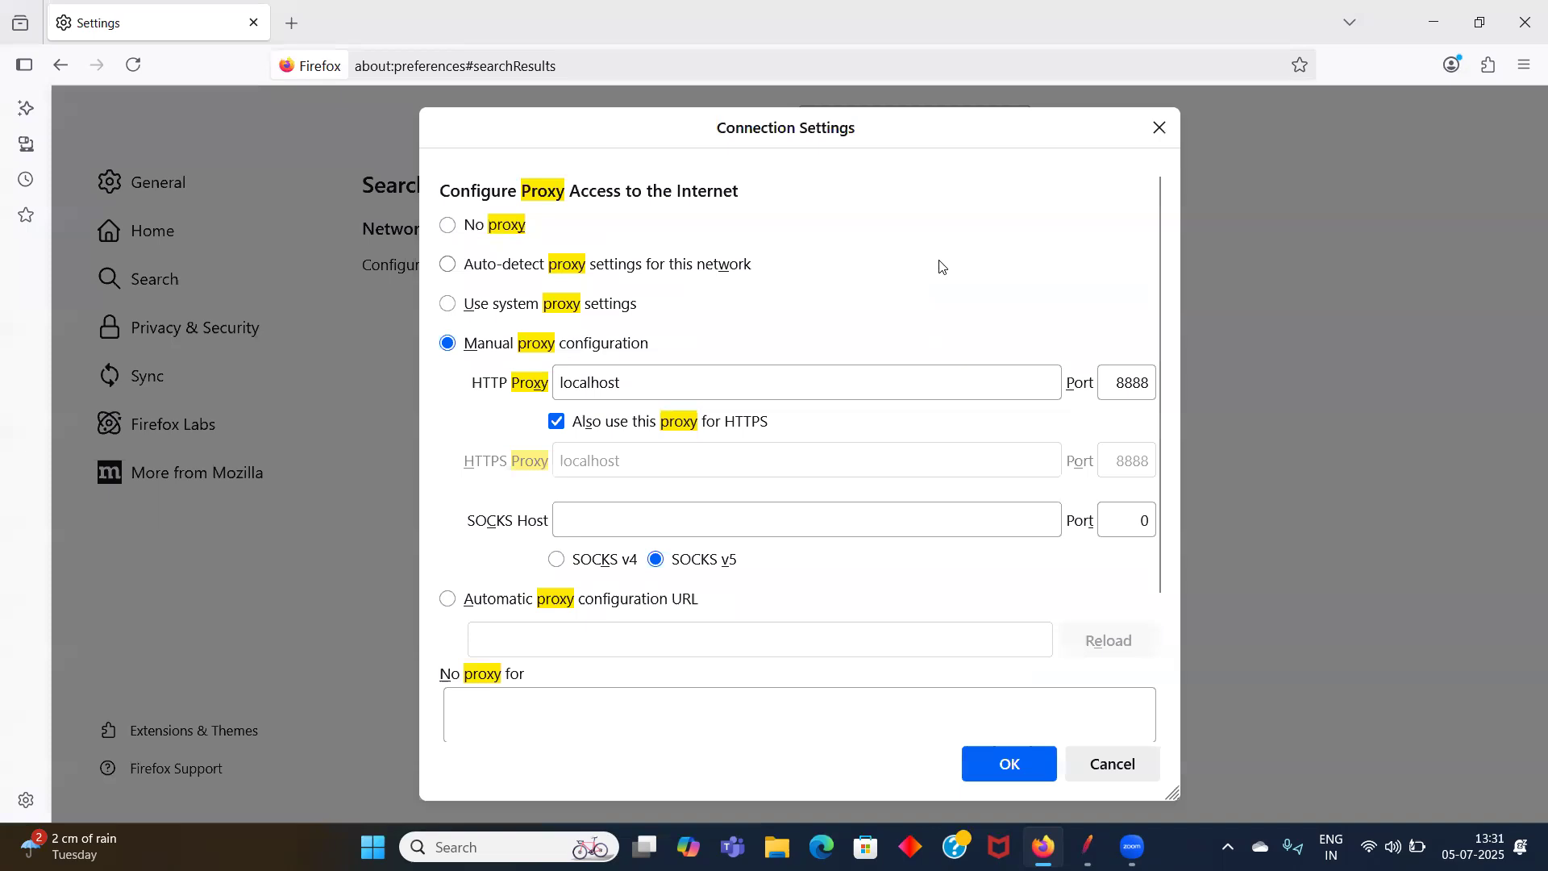
# - Review the proxy modes and the manual configuration's HTTP proxy host and port, leaving the connection settings without saving
pyautogui.click(456, 310)
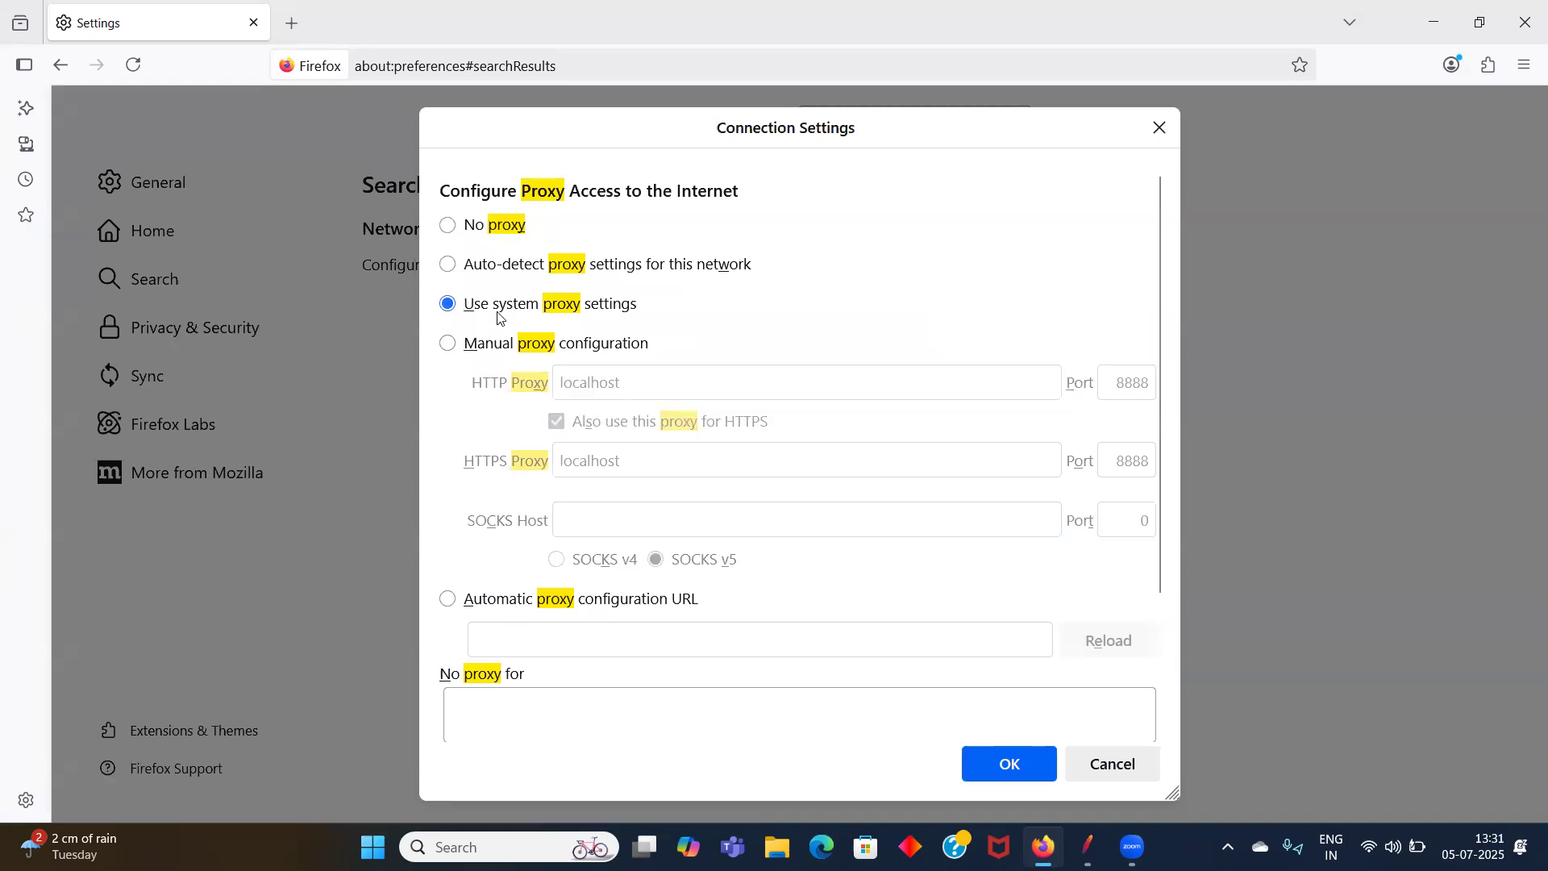
pyautogui.click(448, 345)
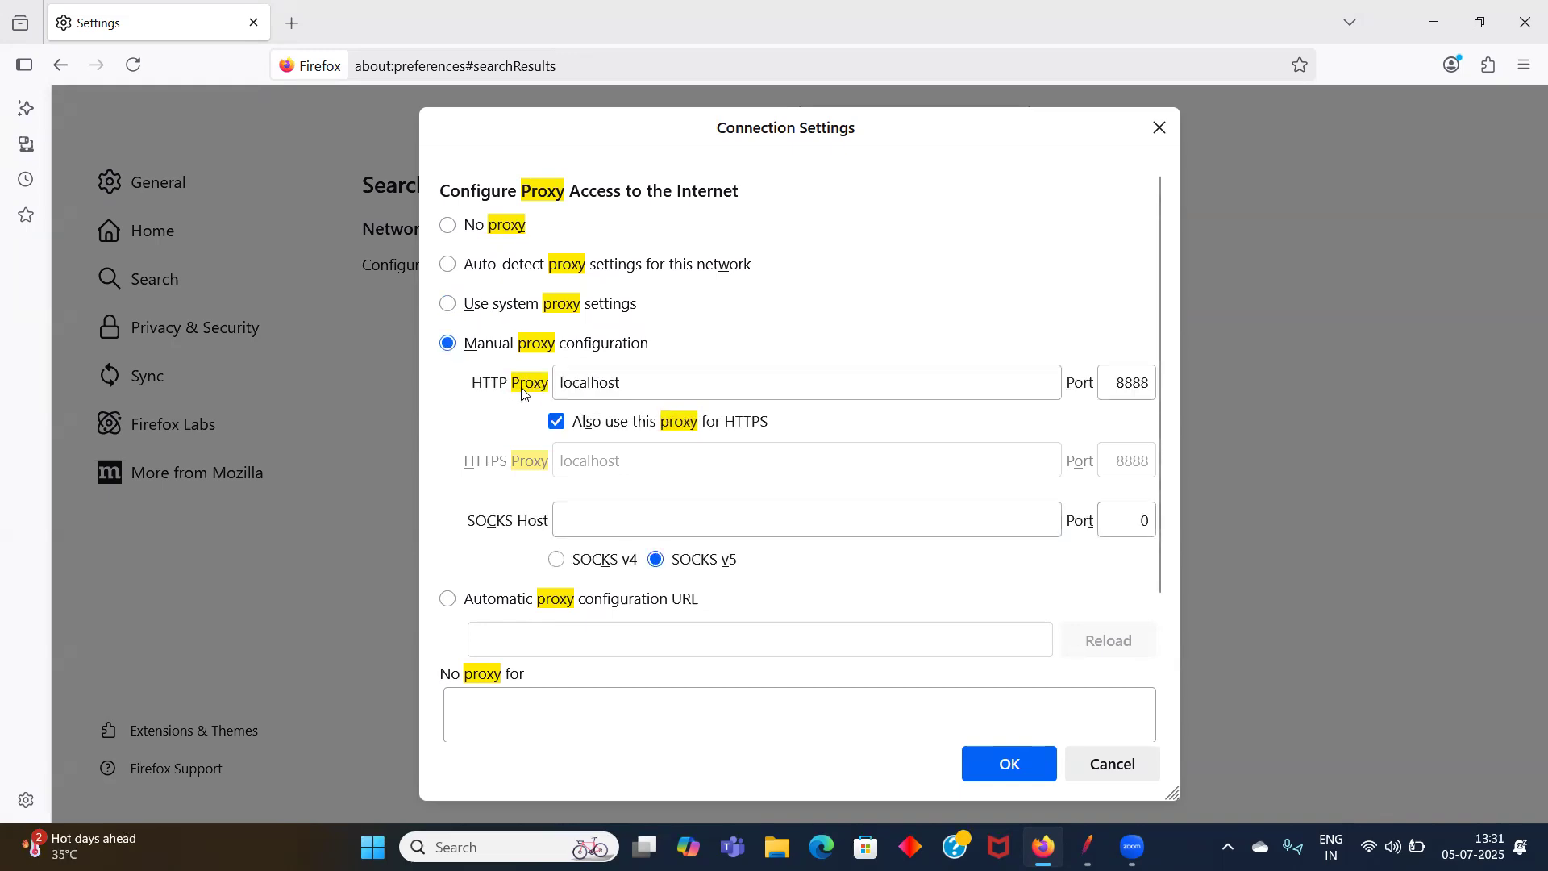
pyautogui.doubleClick(613, 385)
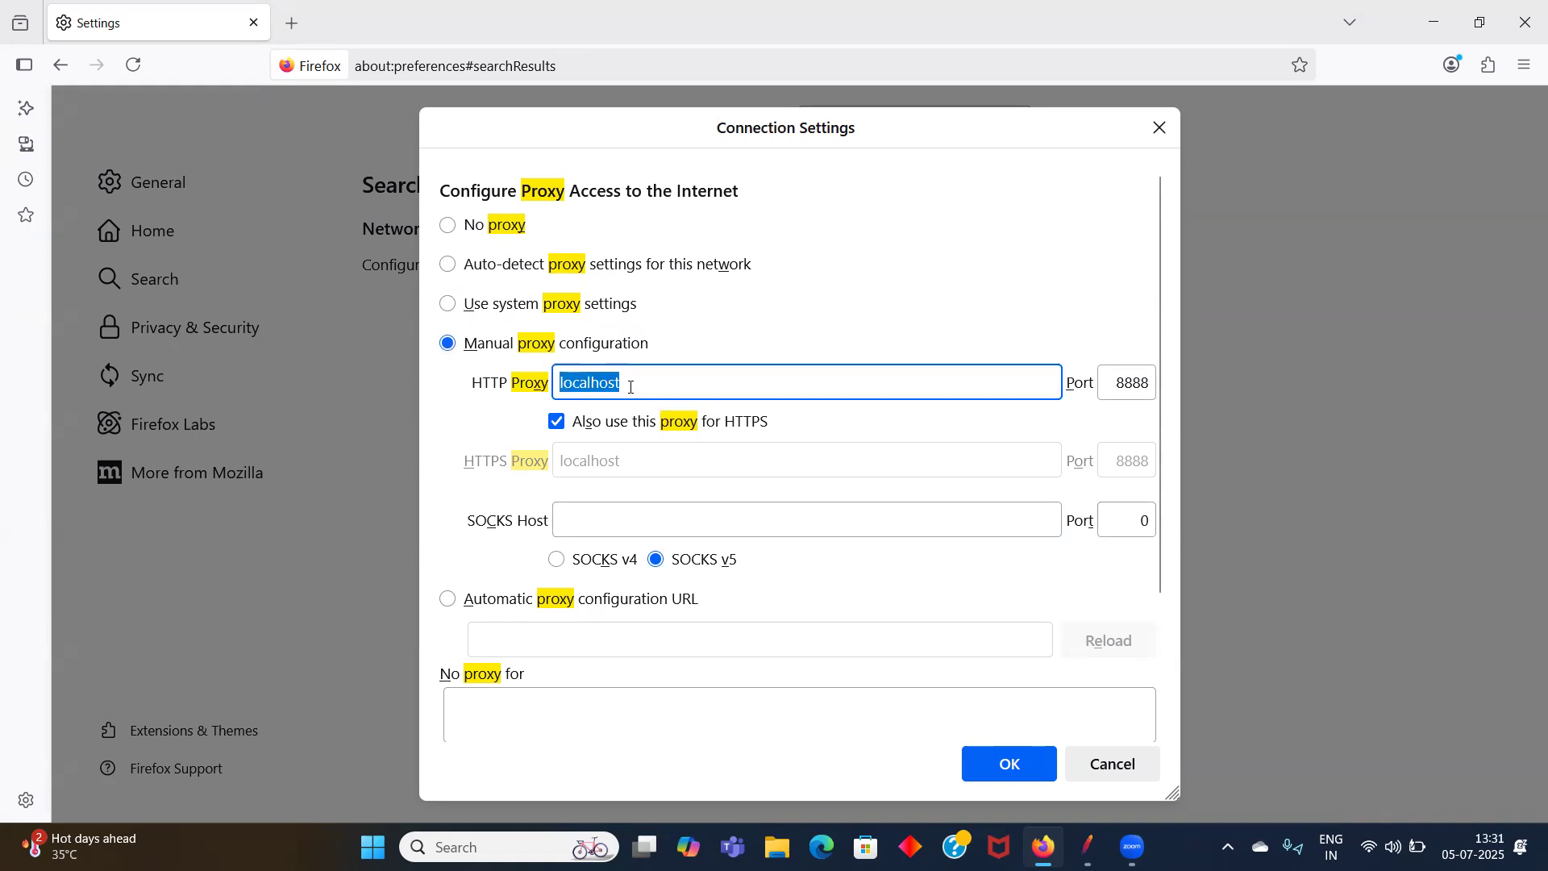
pyautogui.doubleClick(1121, 382)
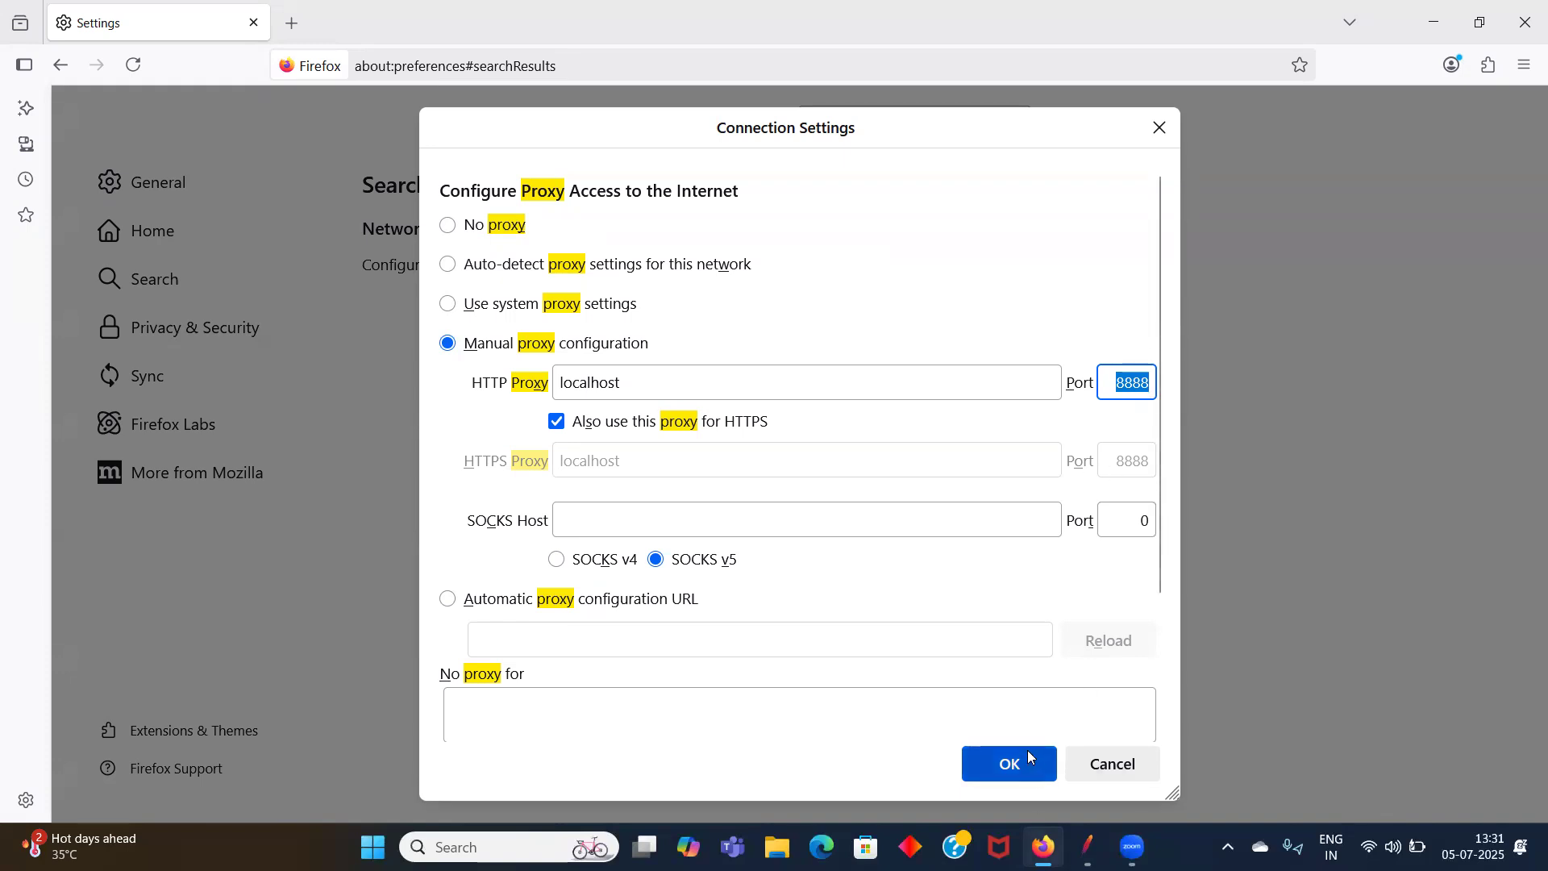
pyautogui.click(1158, 128)
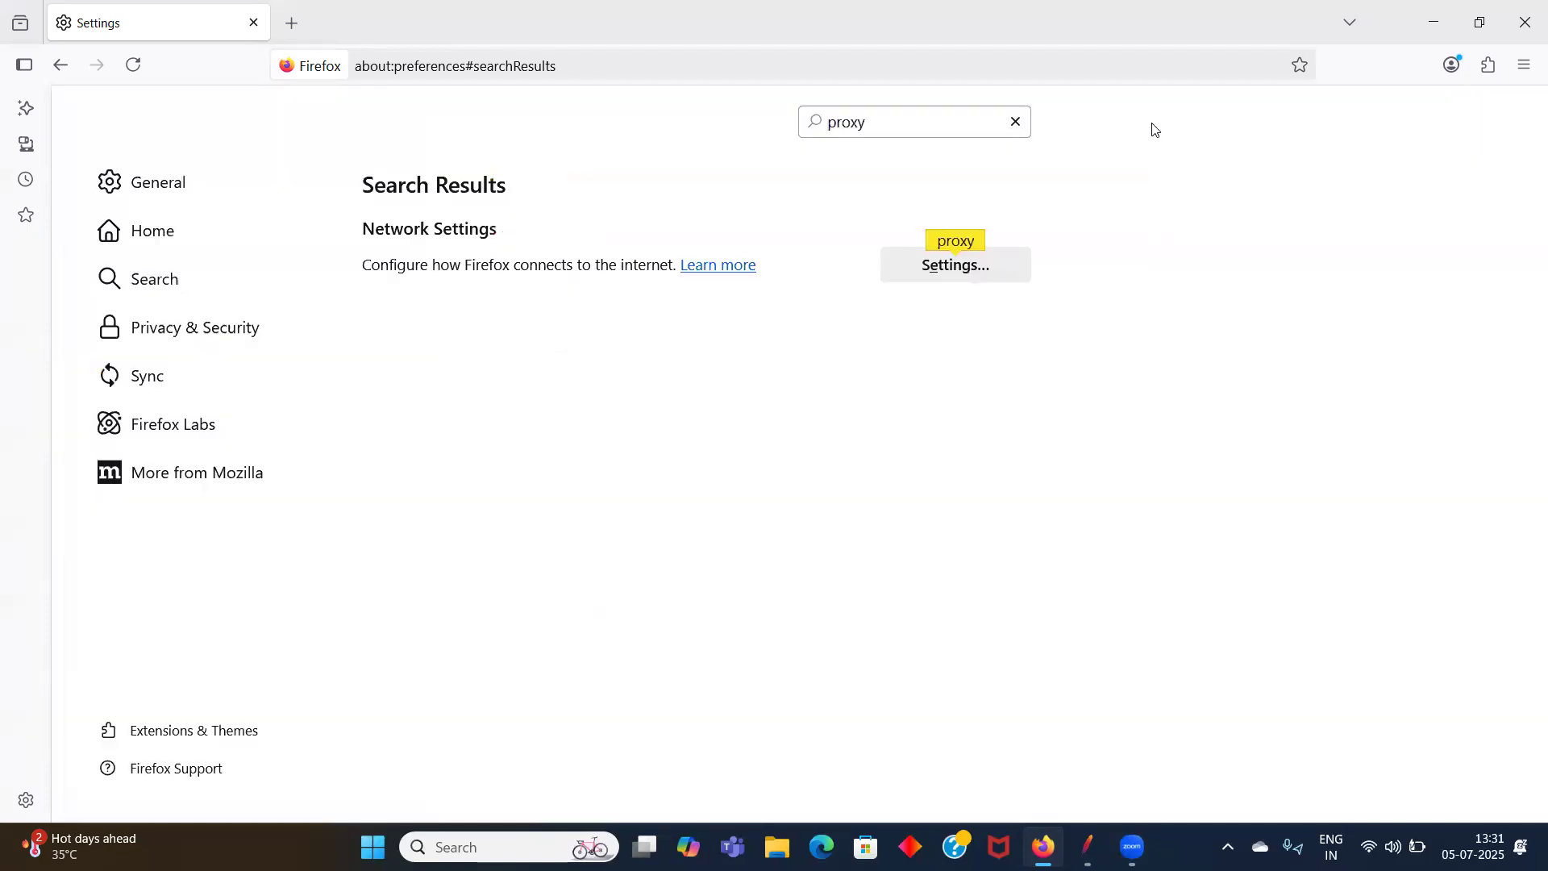
# - Search Firefox's settings for "cert" in place of the previous search term
pyautogui.doubleClick(872, 121)
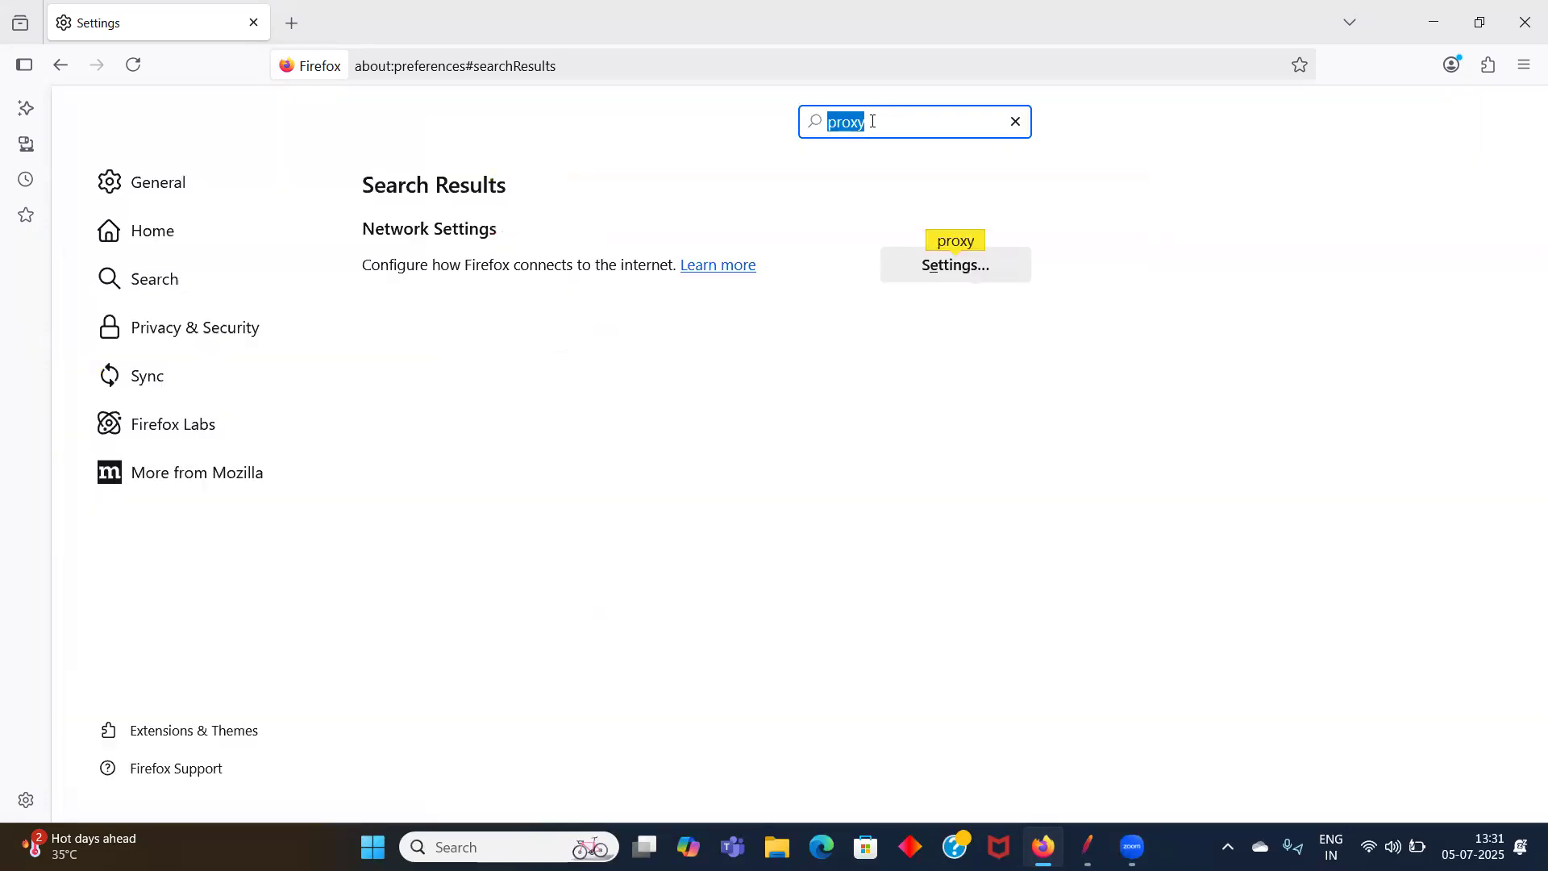
pyautogui.press('BackSpace')
pyautogui.write('cert')
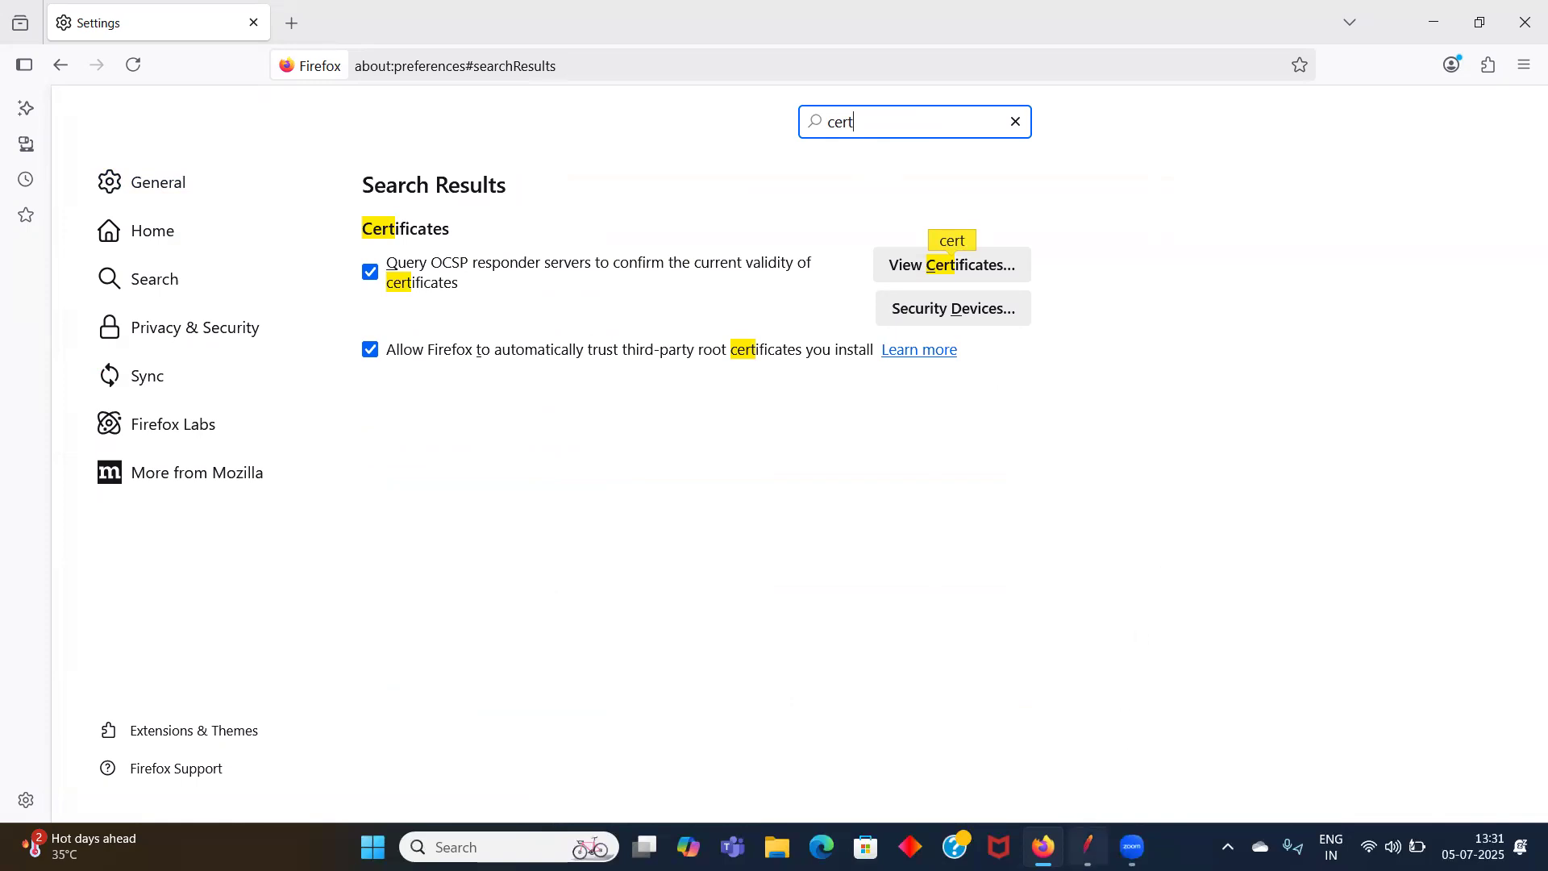
# - Switch to JMeter, start the recorder to generate its root CA certificate, acknowledge the certificate notice, and stop the recorder
pyautogui.click(1088, 846)
pyautogui.click(860, 227)
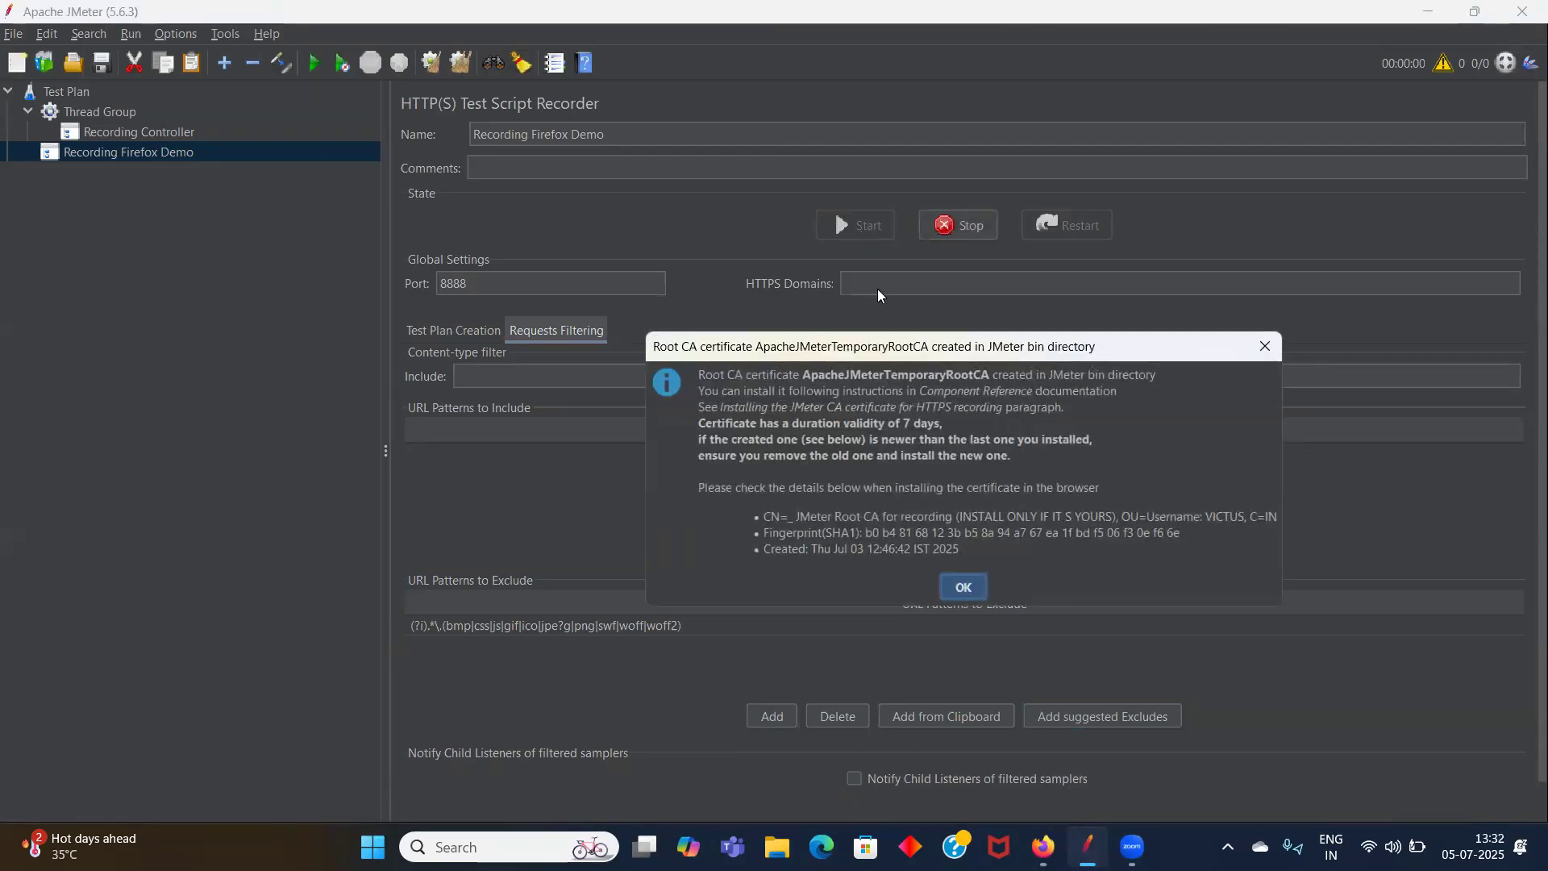
pyautogui.click(965, 587)
pyautogui.click(69, 144)
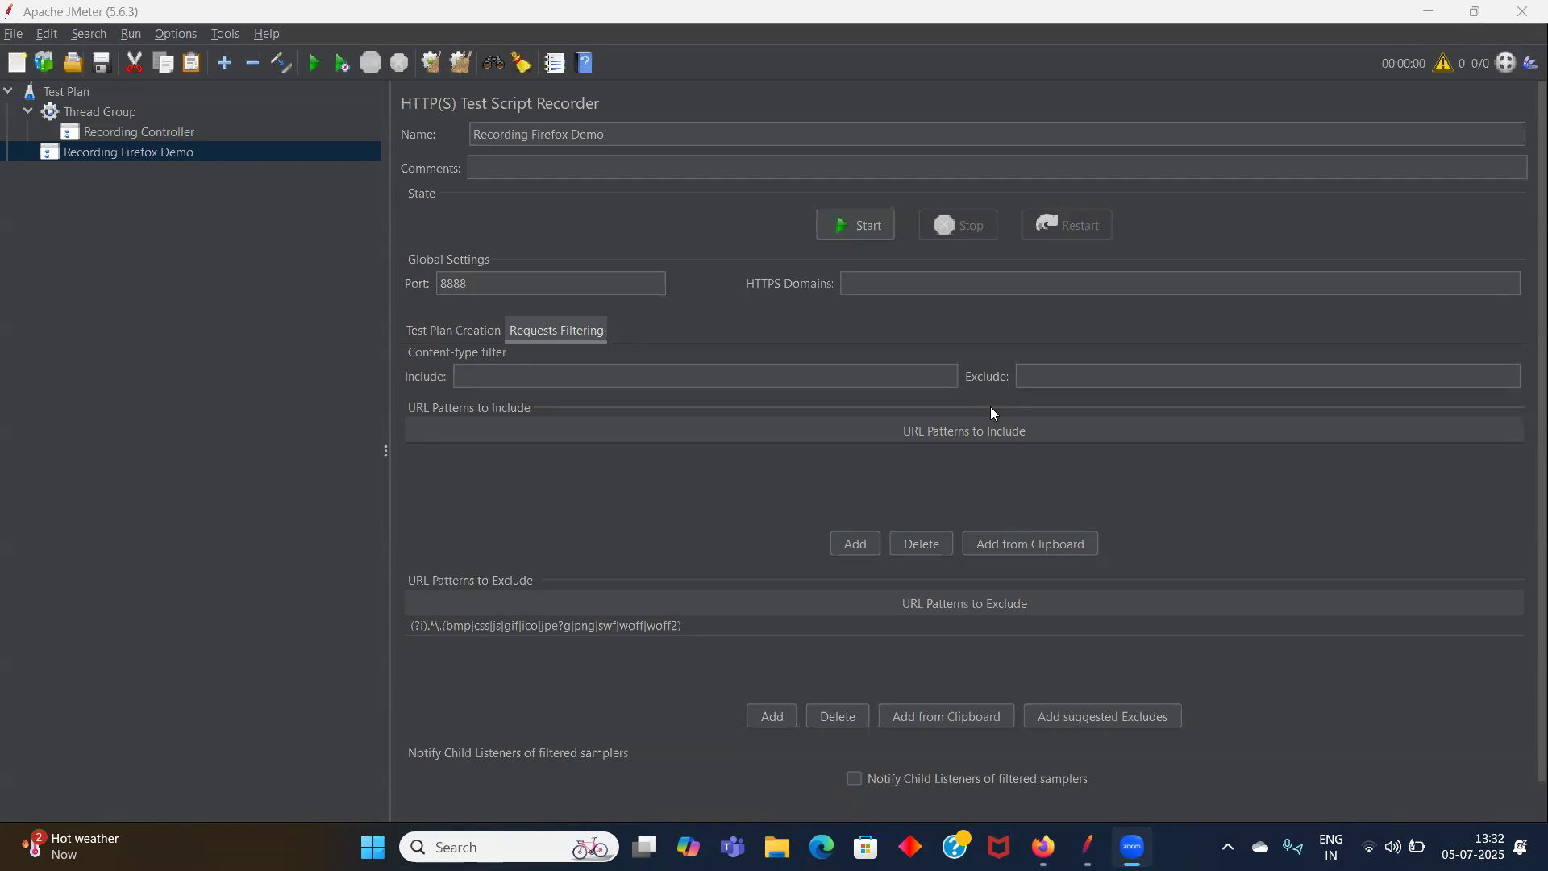
# - Switch to Firefox, open the Certificate Manager, and look up the import location of ApacheJMeterTemporaryRootCA in apache-jmeter-5.6.3 > bin without importing it
pyautogui.click(1043, 847)
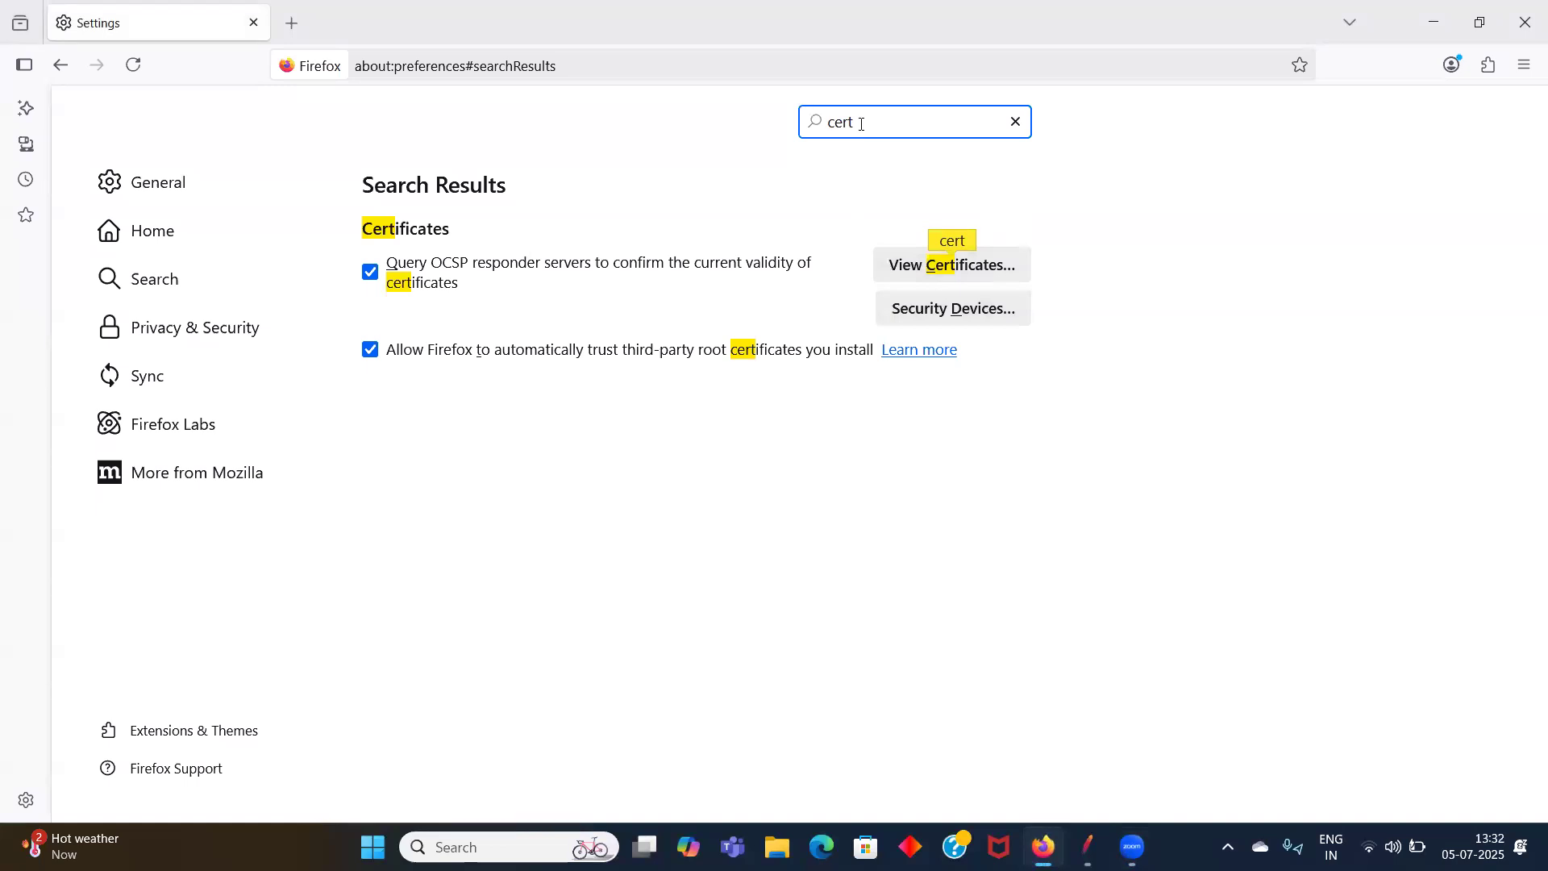
pyautogui.click(905, 279)
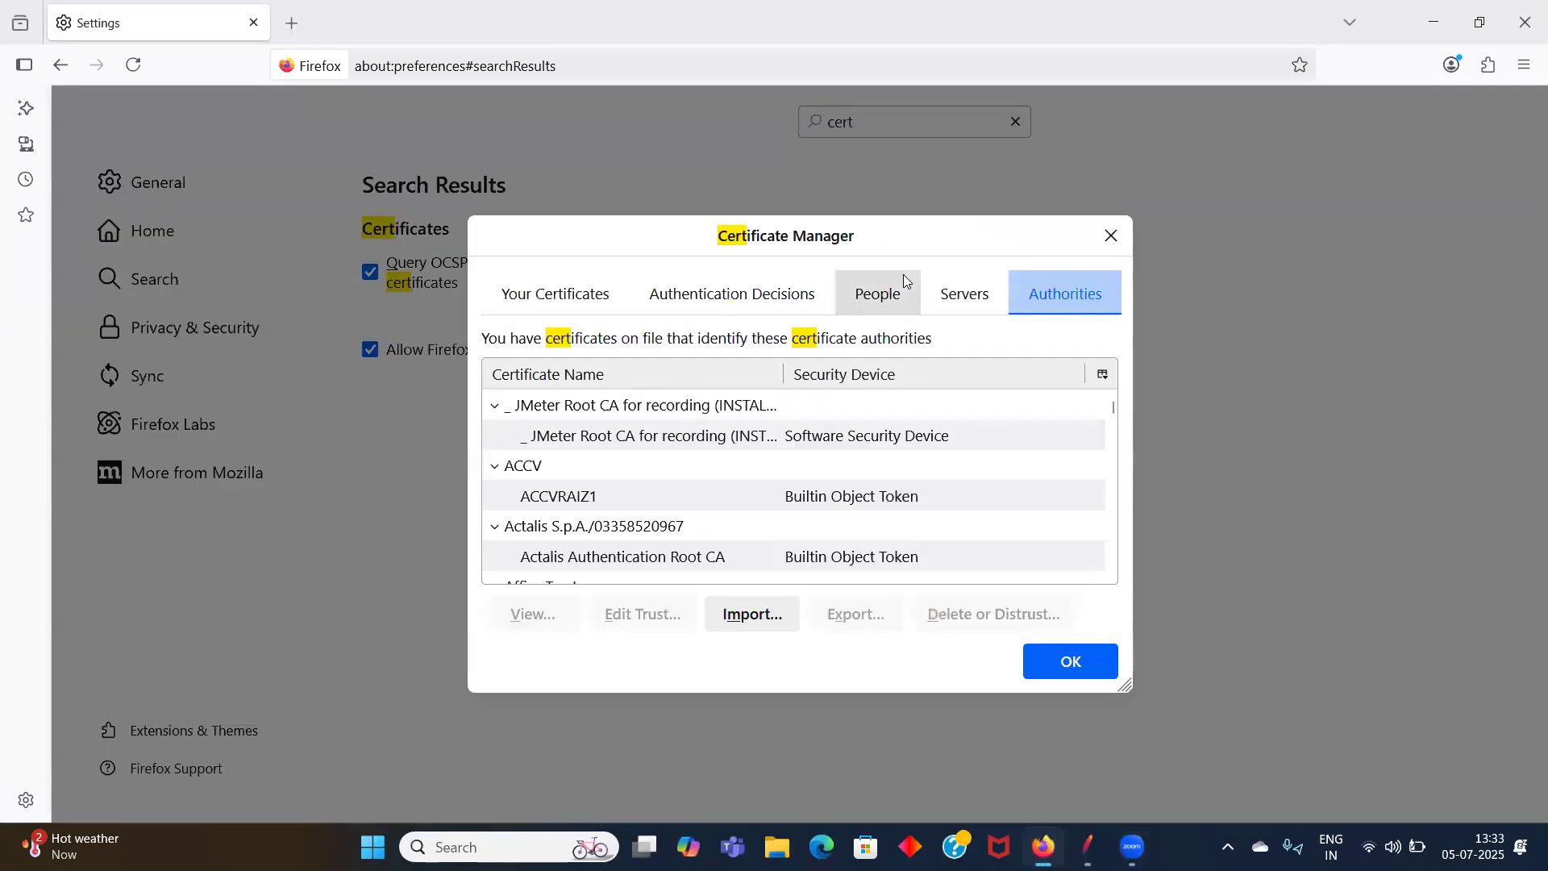
pyautogui.click(742, 618)
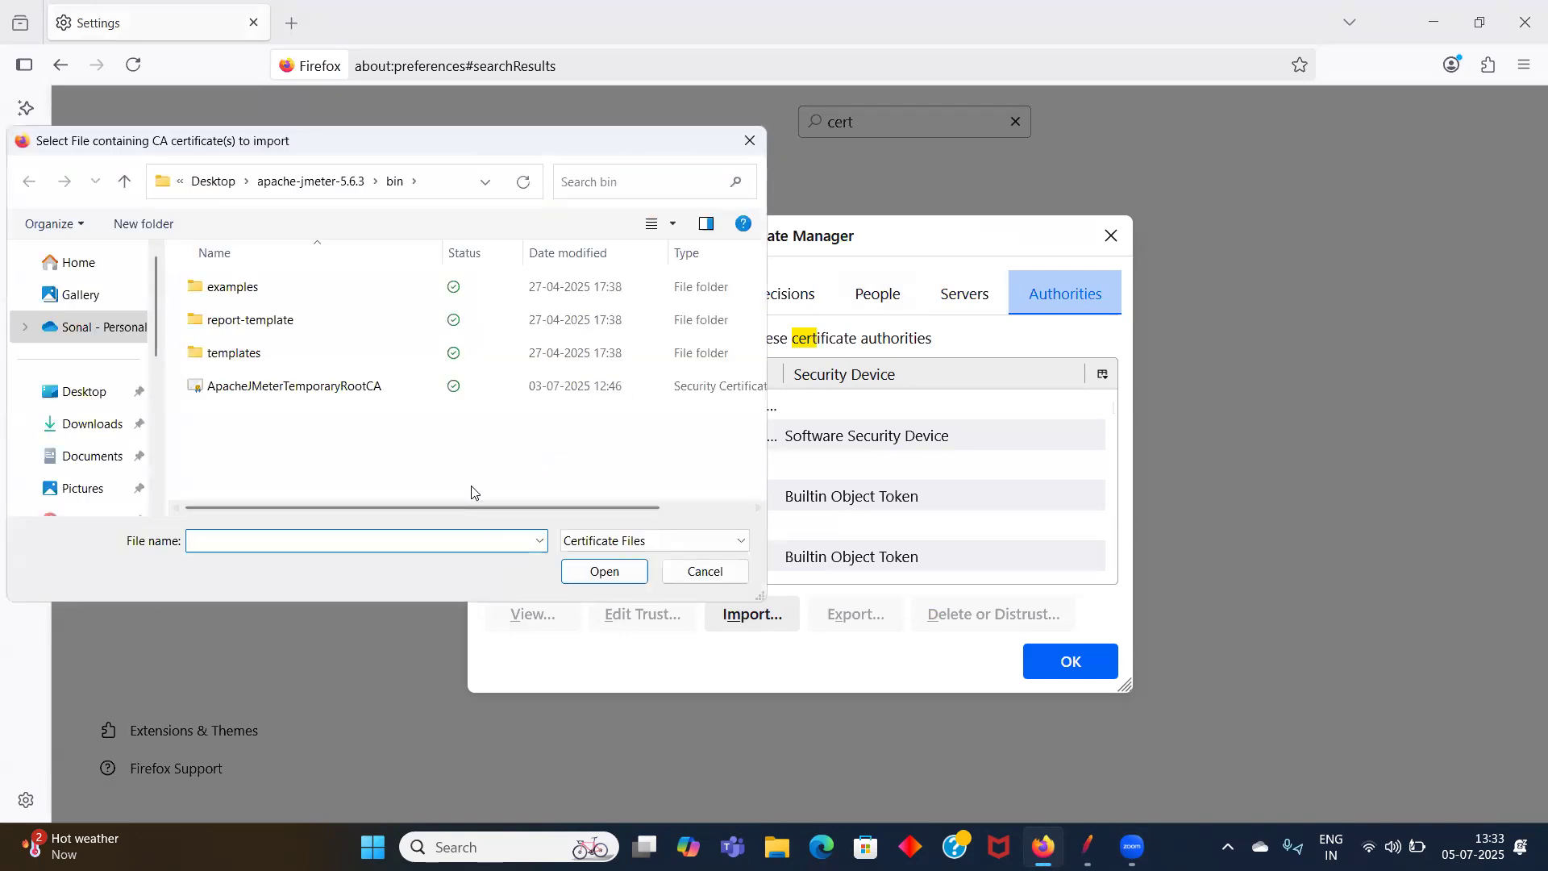
pyautogui.click(306, 181)
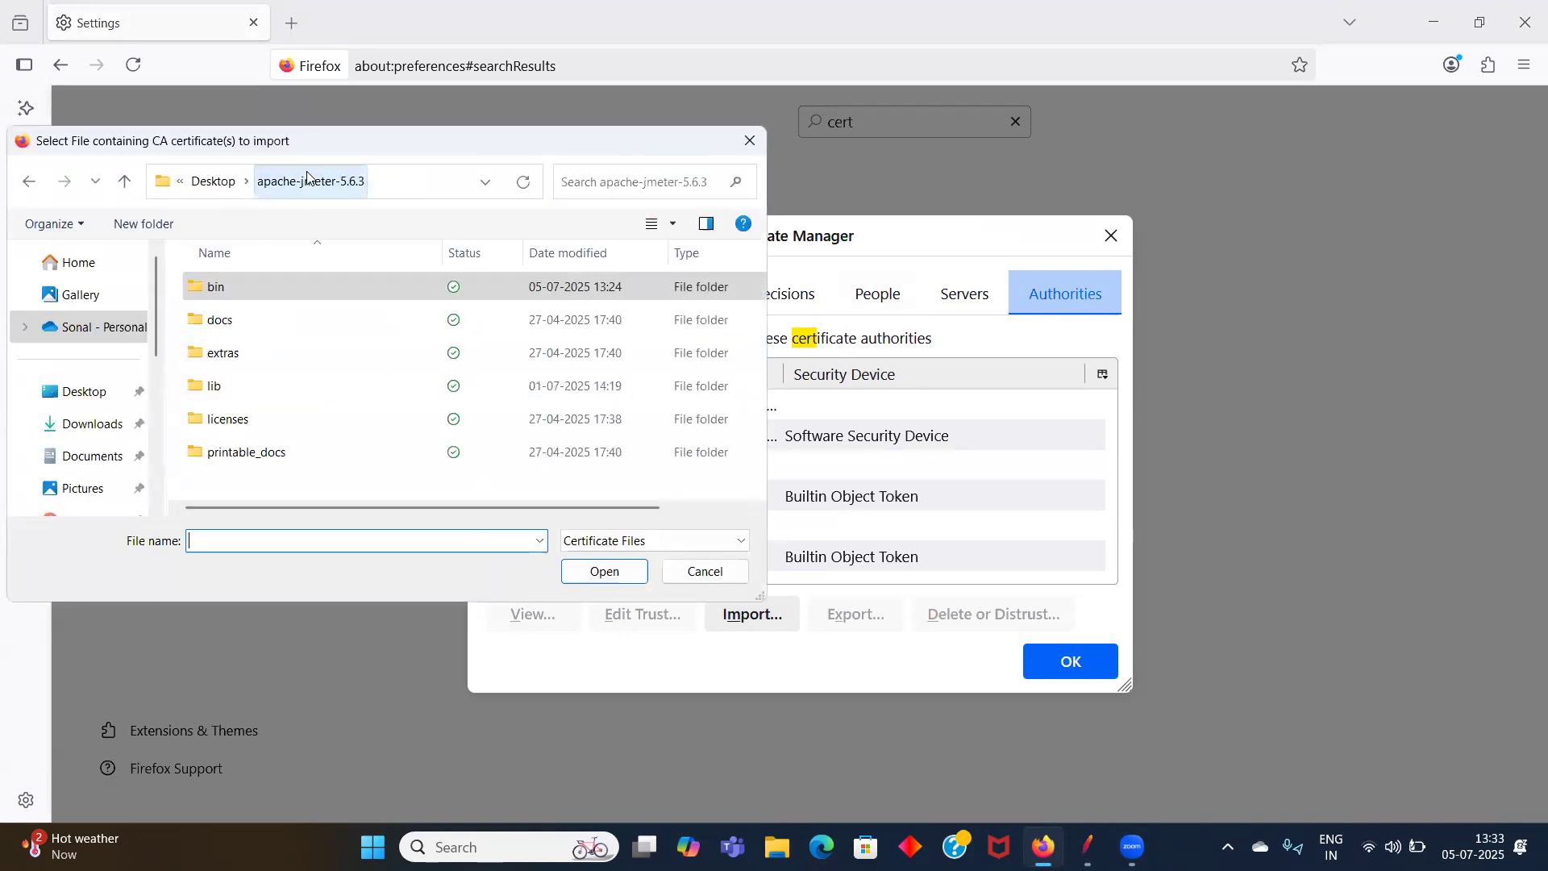
pyautogui.click(250, 288)
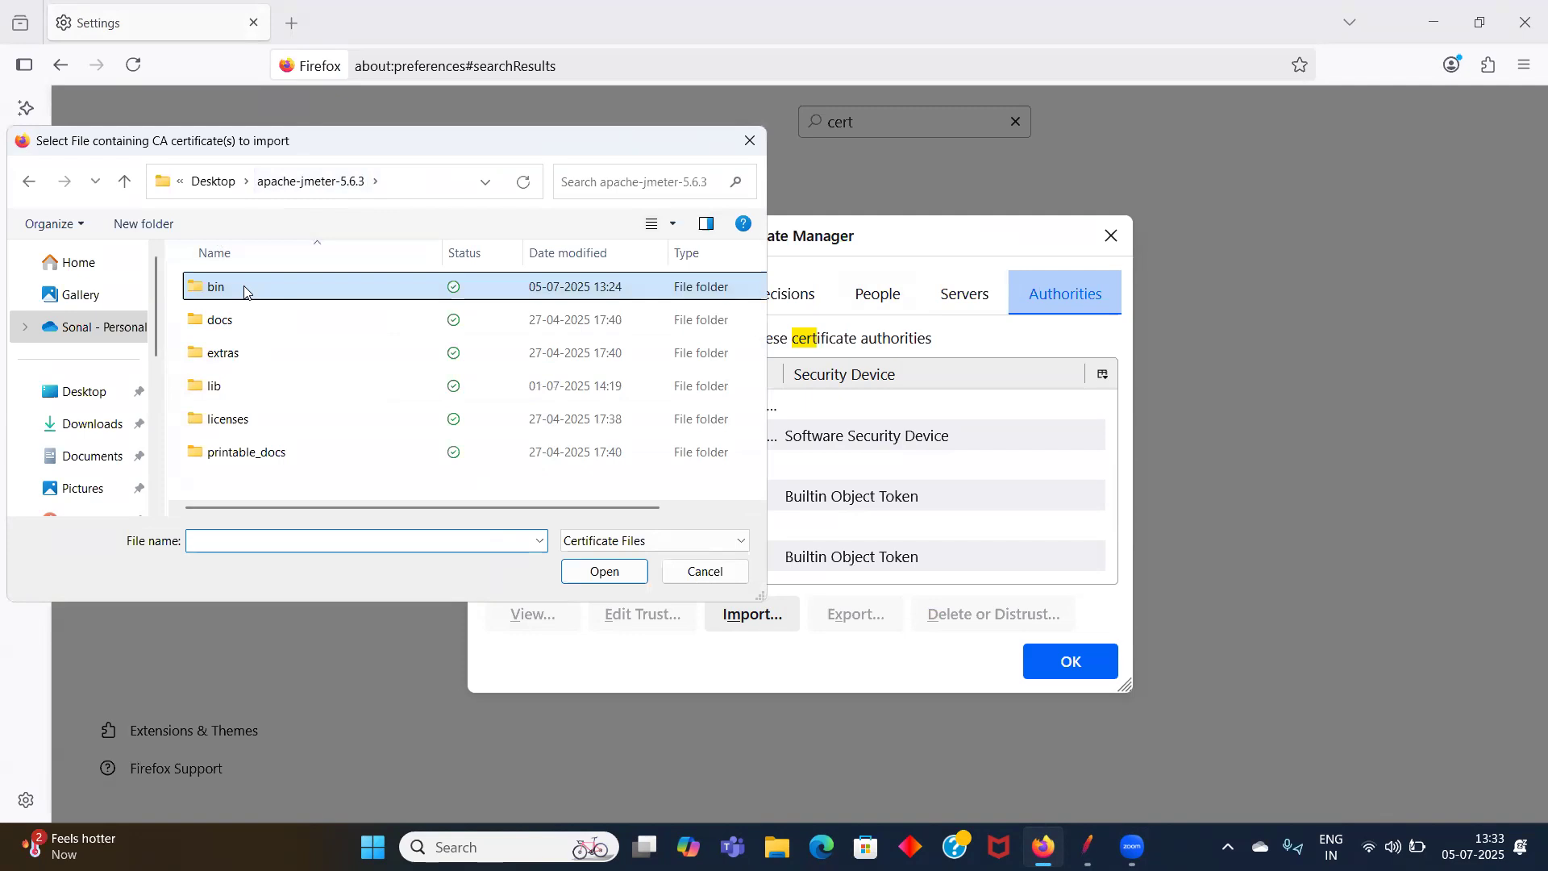
pyautogui.doubleClick(244, 290)
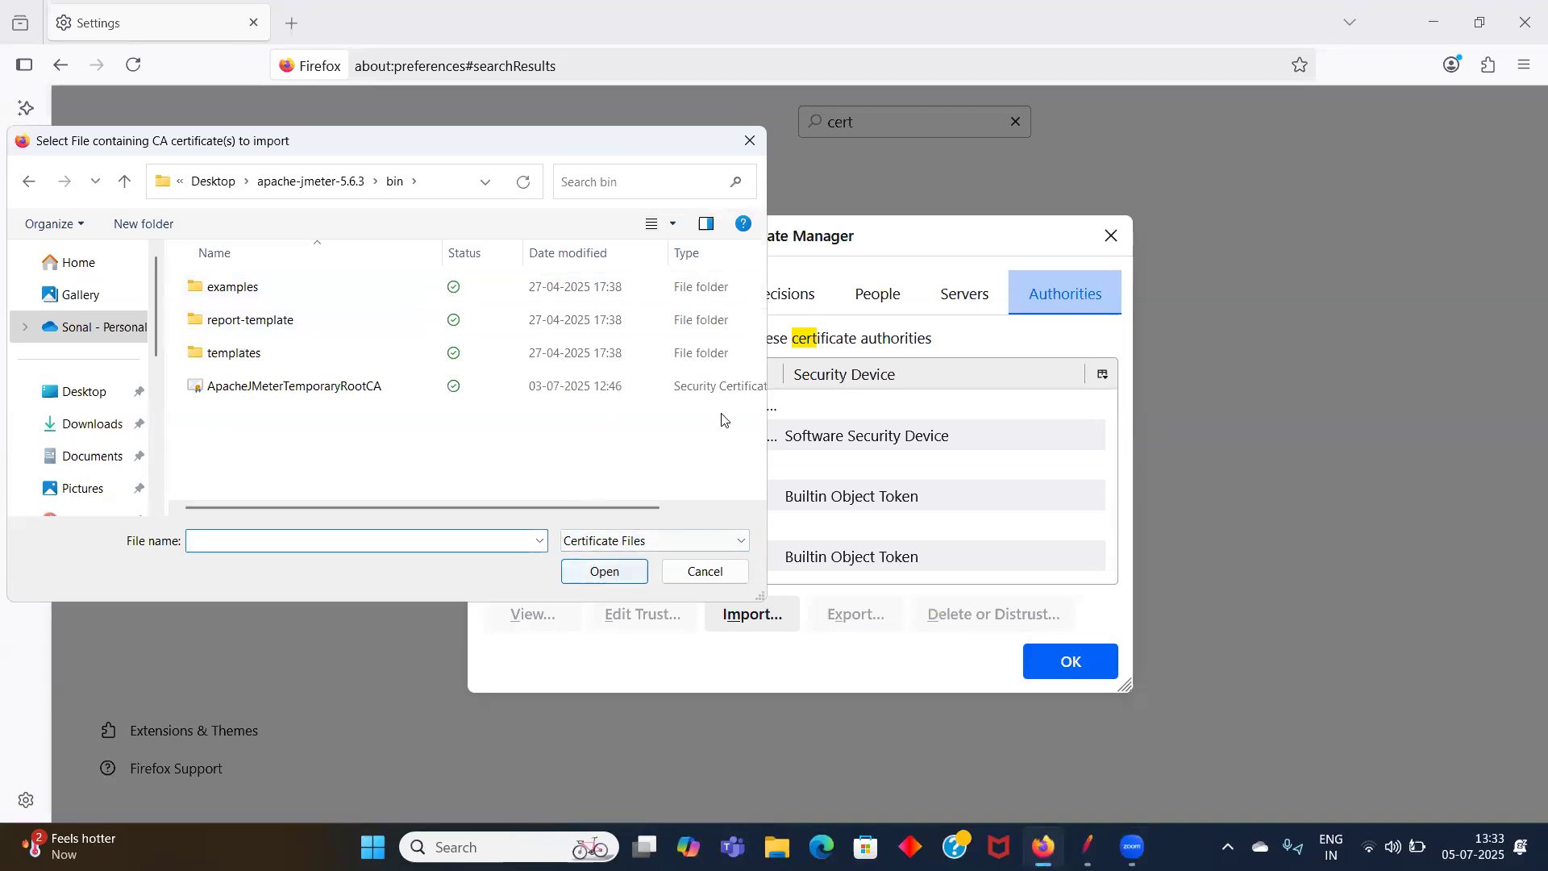
pyautogui.click(756, 145)
# - Check the JMeter Root CA entry among the certificate authorities and close the Certificate Manager
pyautogui.click(637, 401)
pyautogui.click(661, 429)
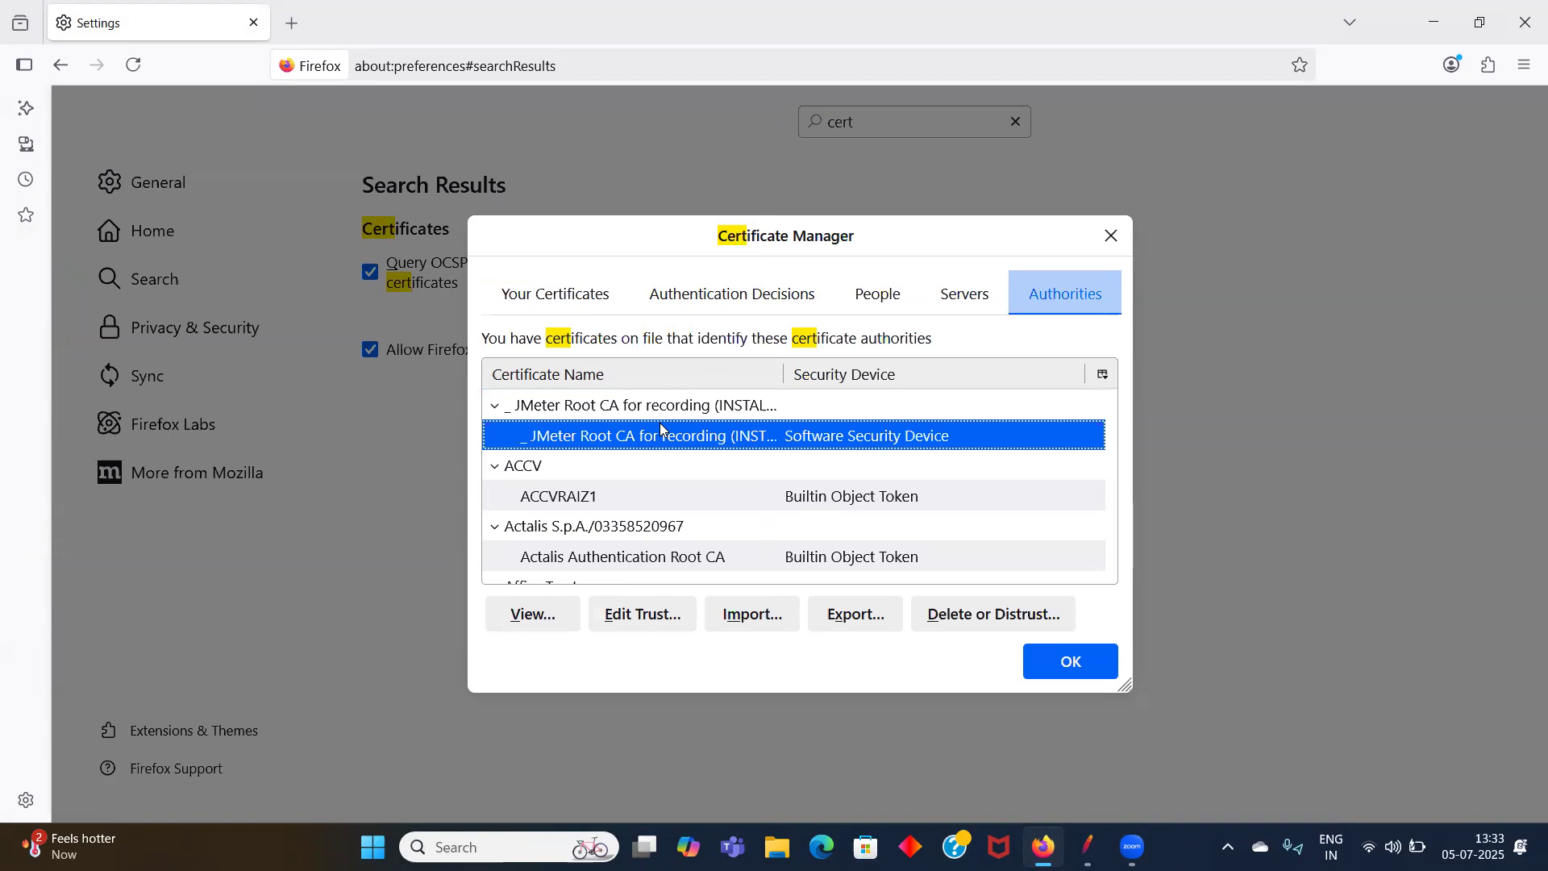
pyautogui.click(633, 419)
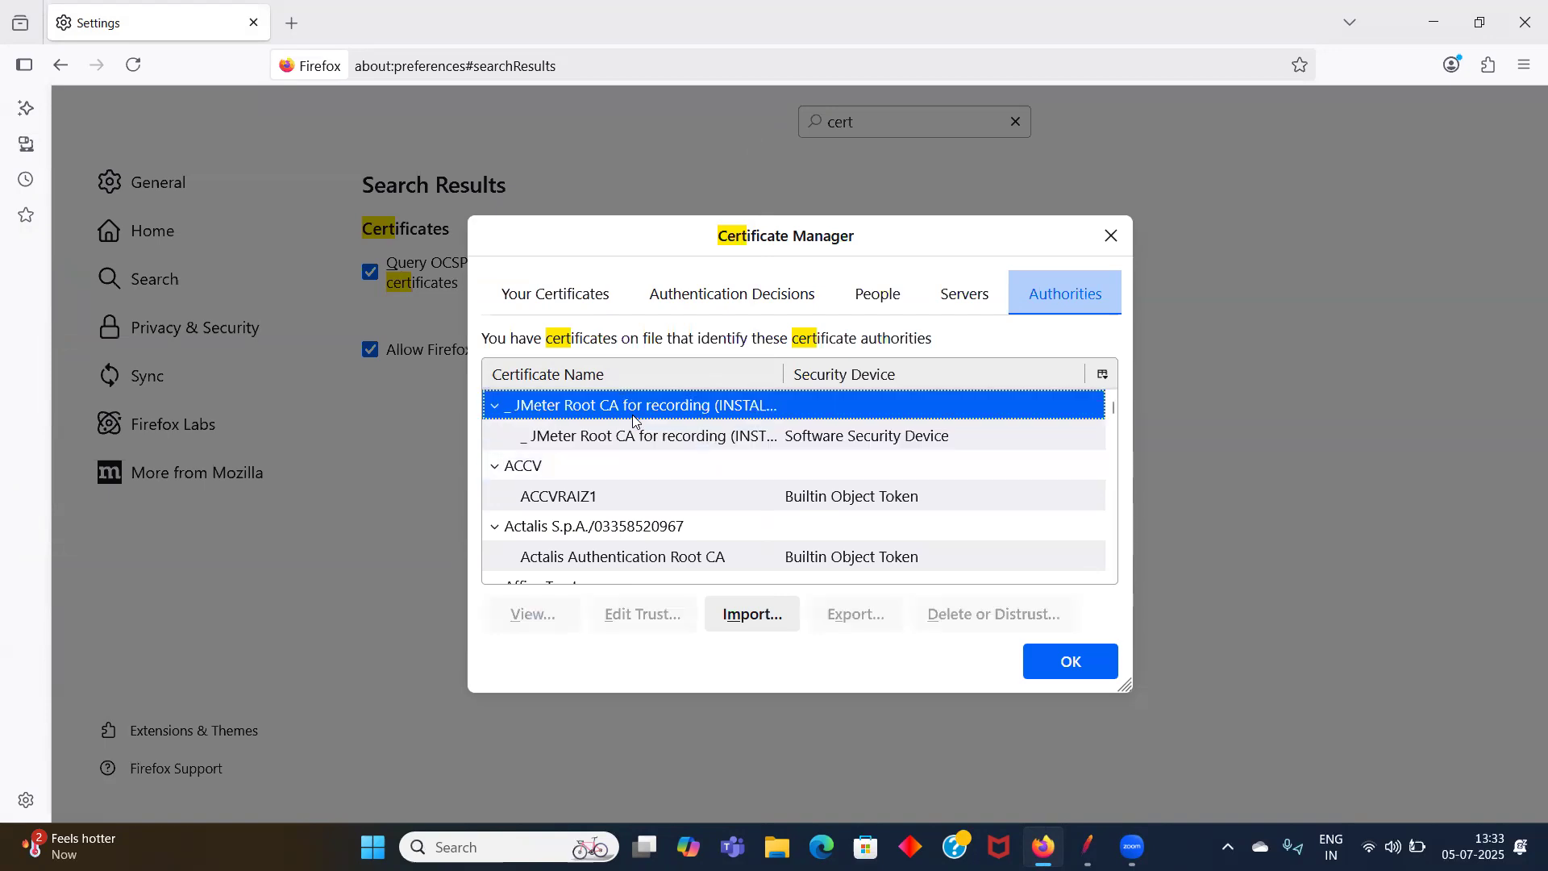
pyautogui.click(1081, 672)
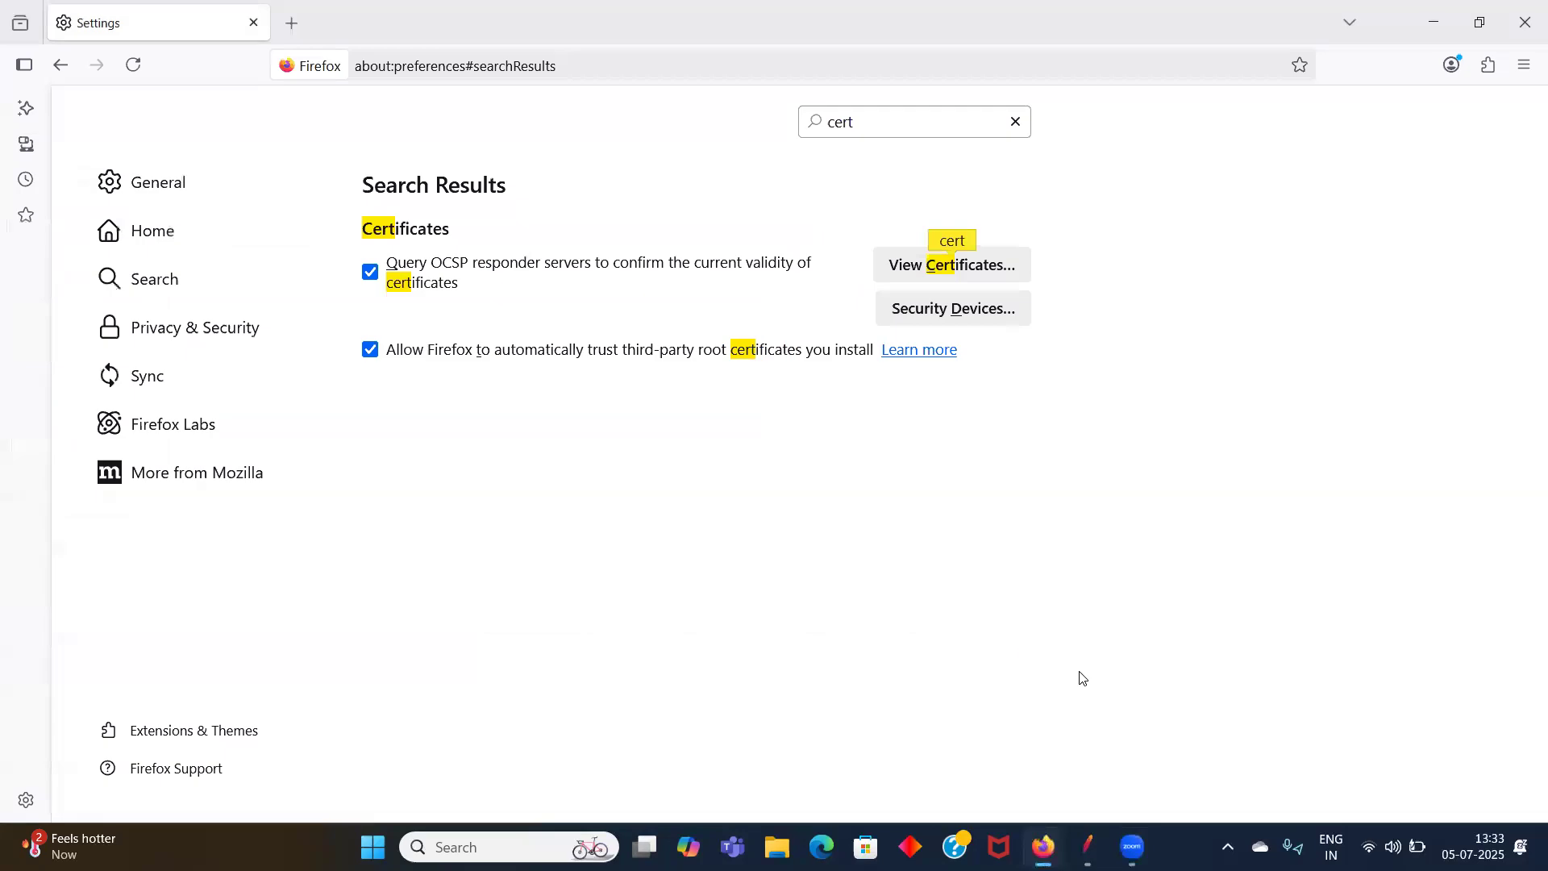
# - Switch to JMeter, start the Recording Firefox Demo recorder, and acknowledge the root CA certificate notice
pyautogui.click(1087, 846)
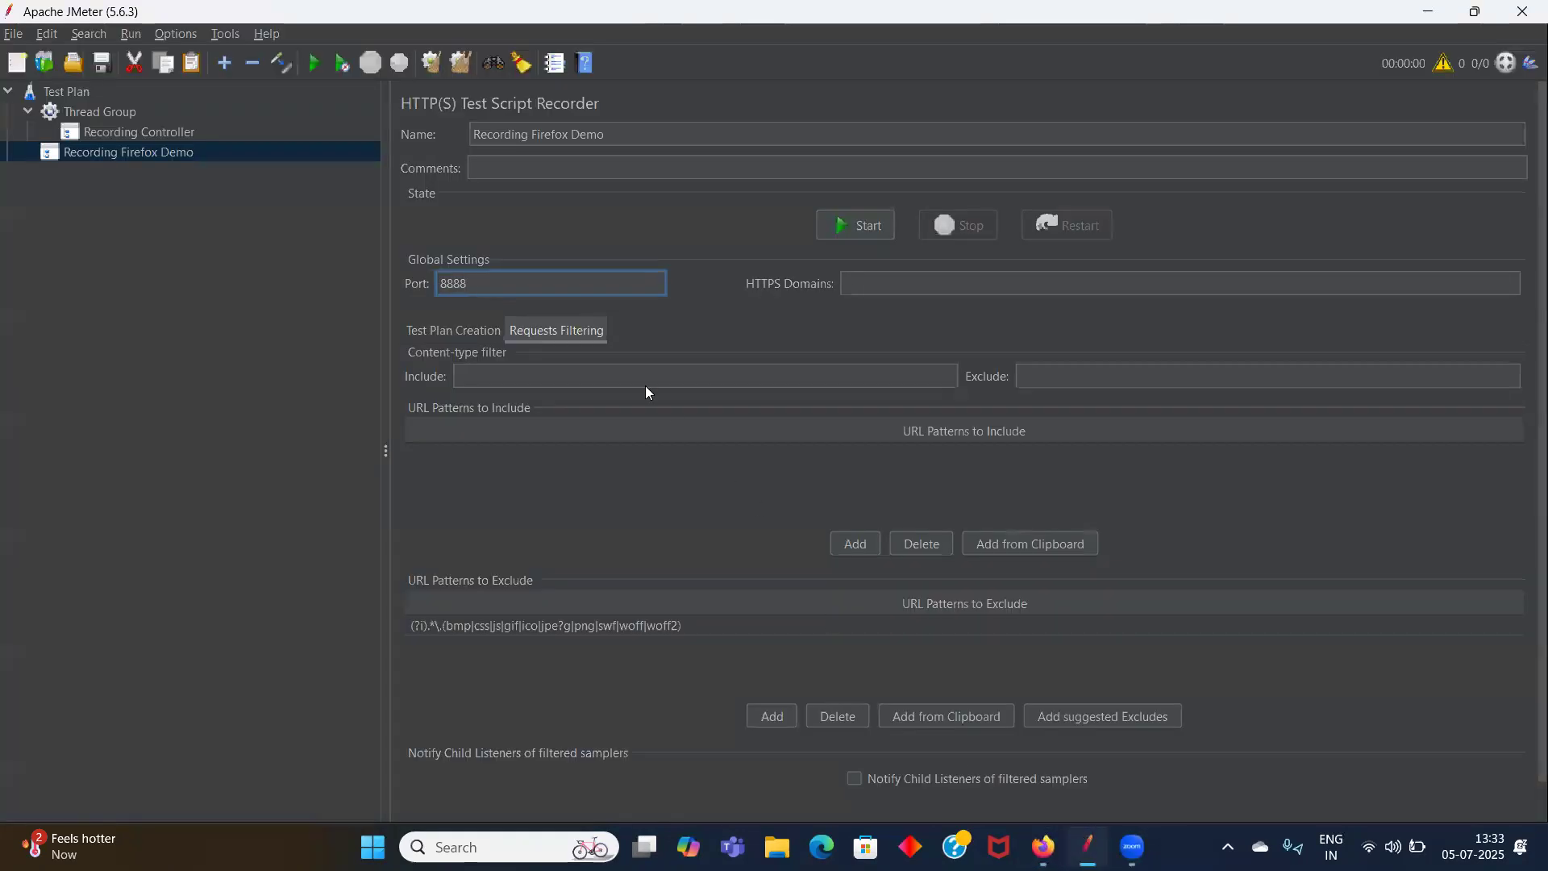
pyautogui.click(847, 226)
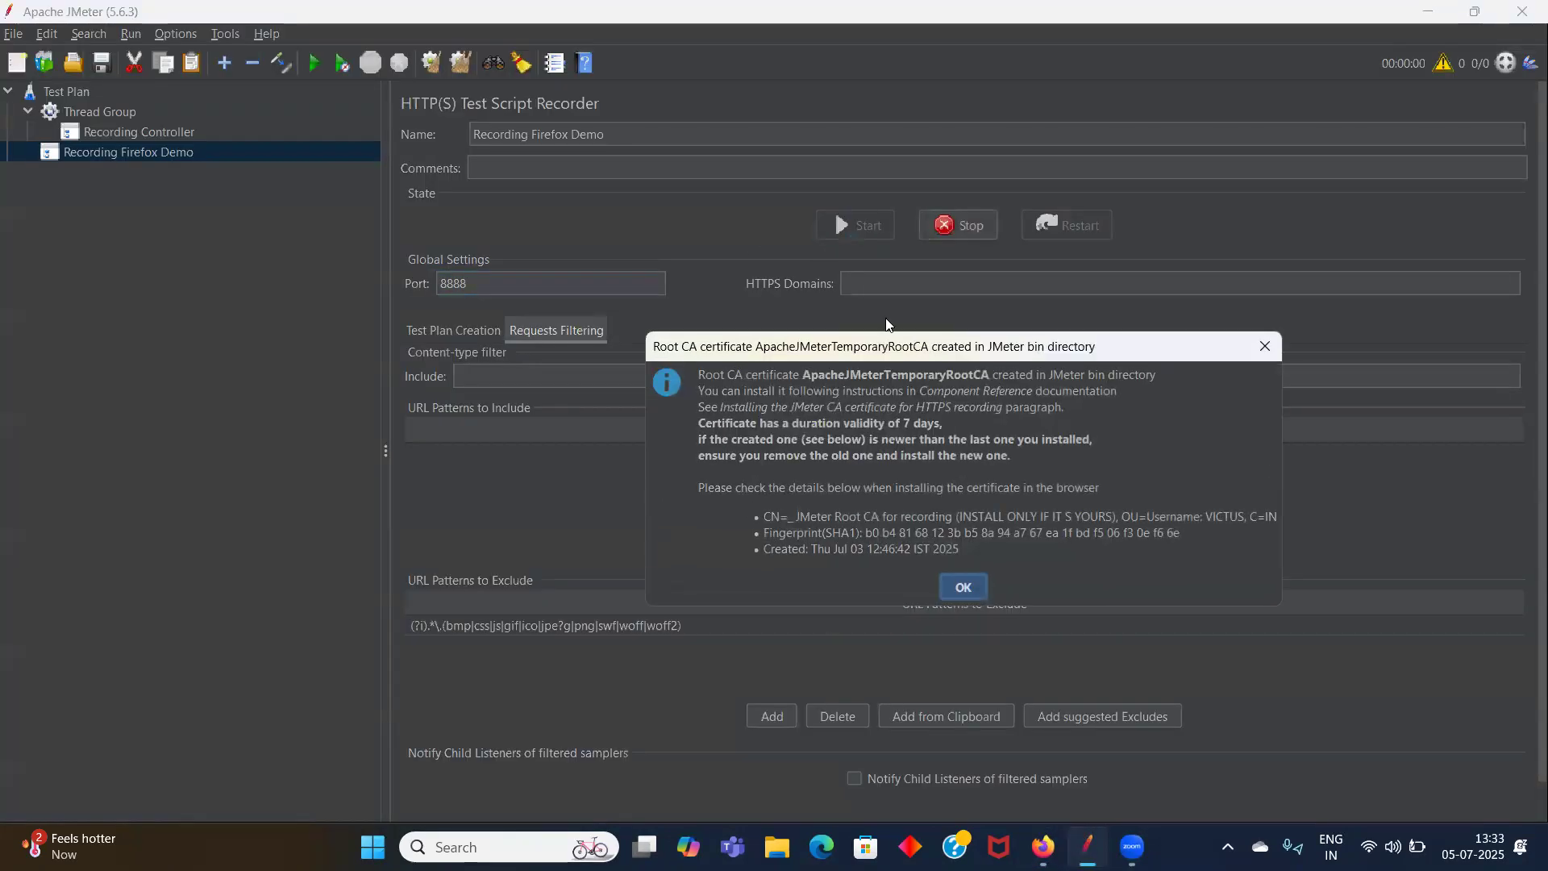
pyautogui.click(965, 587)
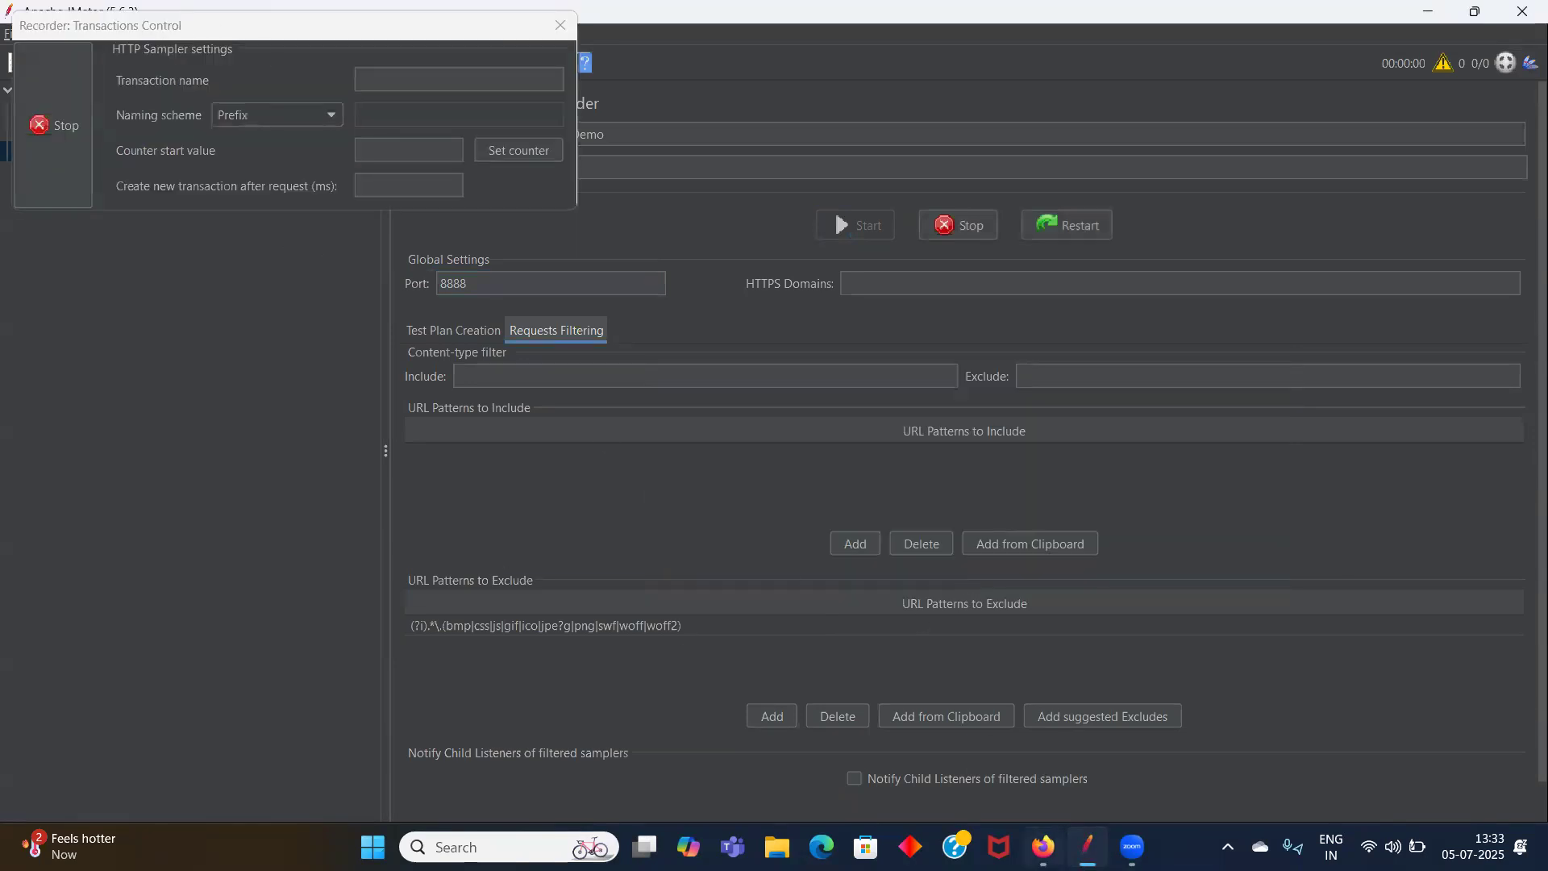
# - Close the open Firefox window, relaunch the browser, and decline making it the default
pyautogui.click(1043, 846)
pyautogui.click(461, 18)
pyautogui.click(1524, 23)
pyautogui.click(1044, 847)
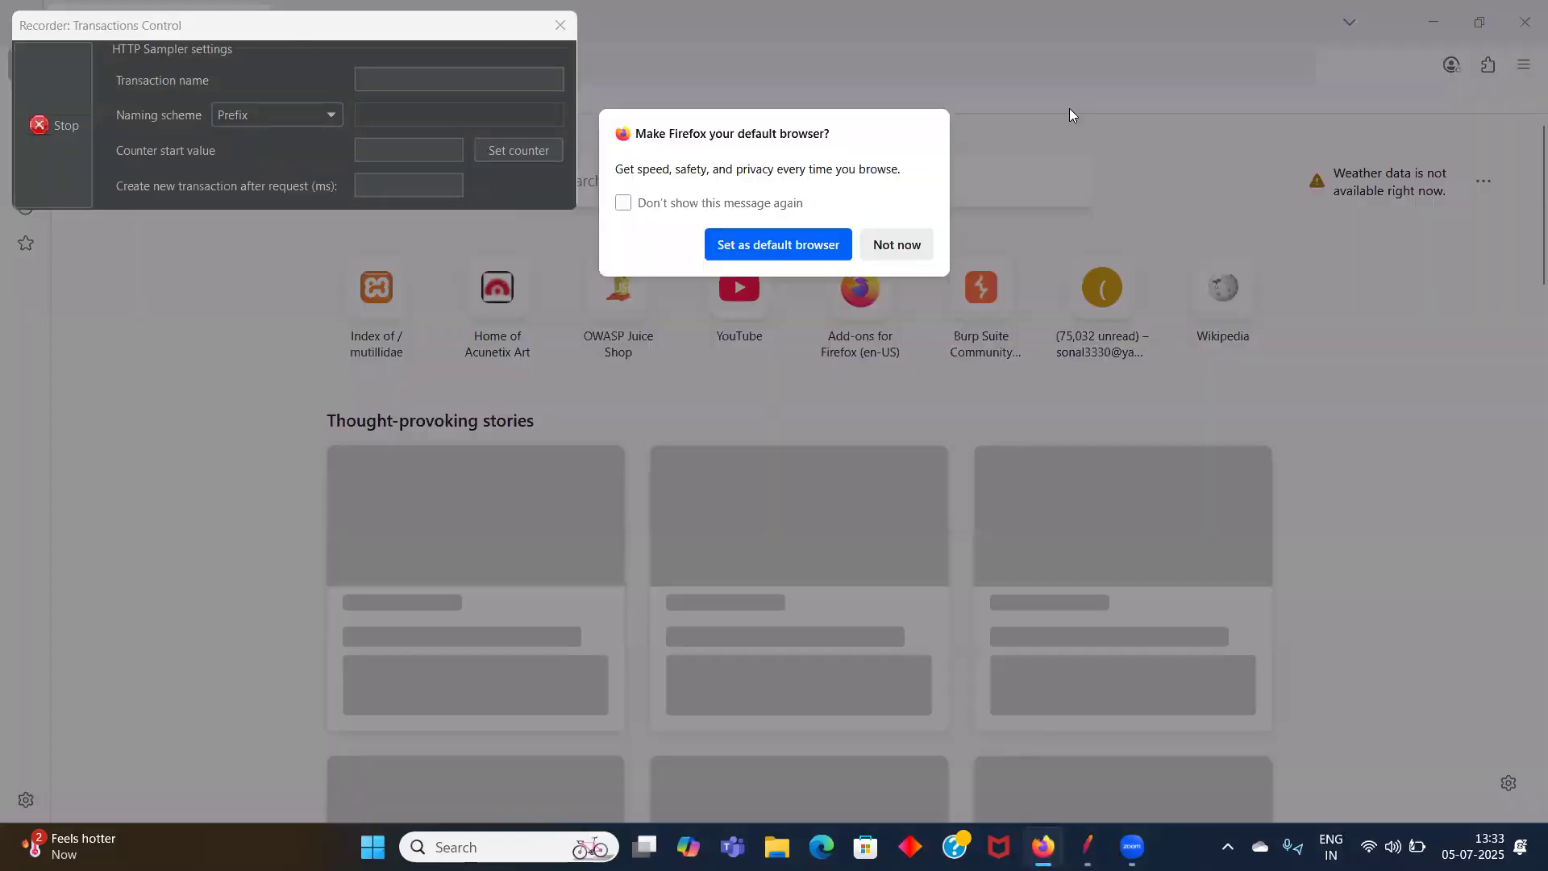
pyautogui.click(896, 244)
# - Move the recorder's Transactions Control window down, clear of Firefox's address bar, and maximize the browser window
pyautogui.doubleClick(1259, 35)
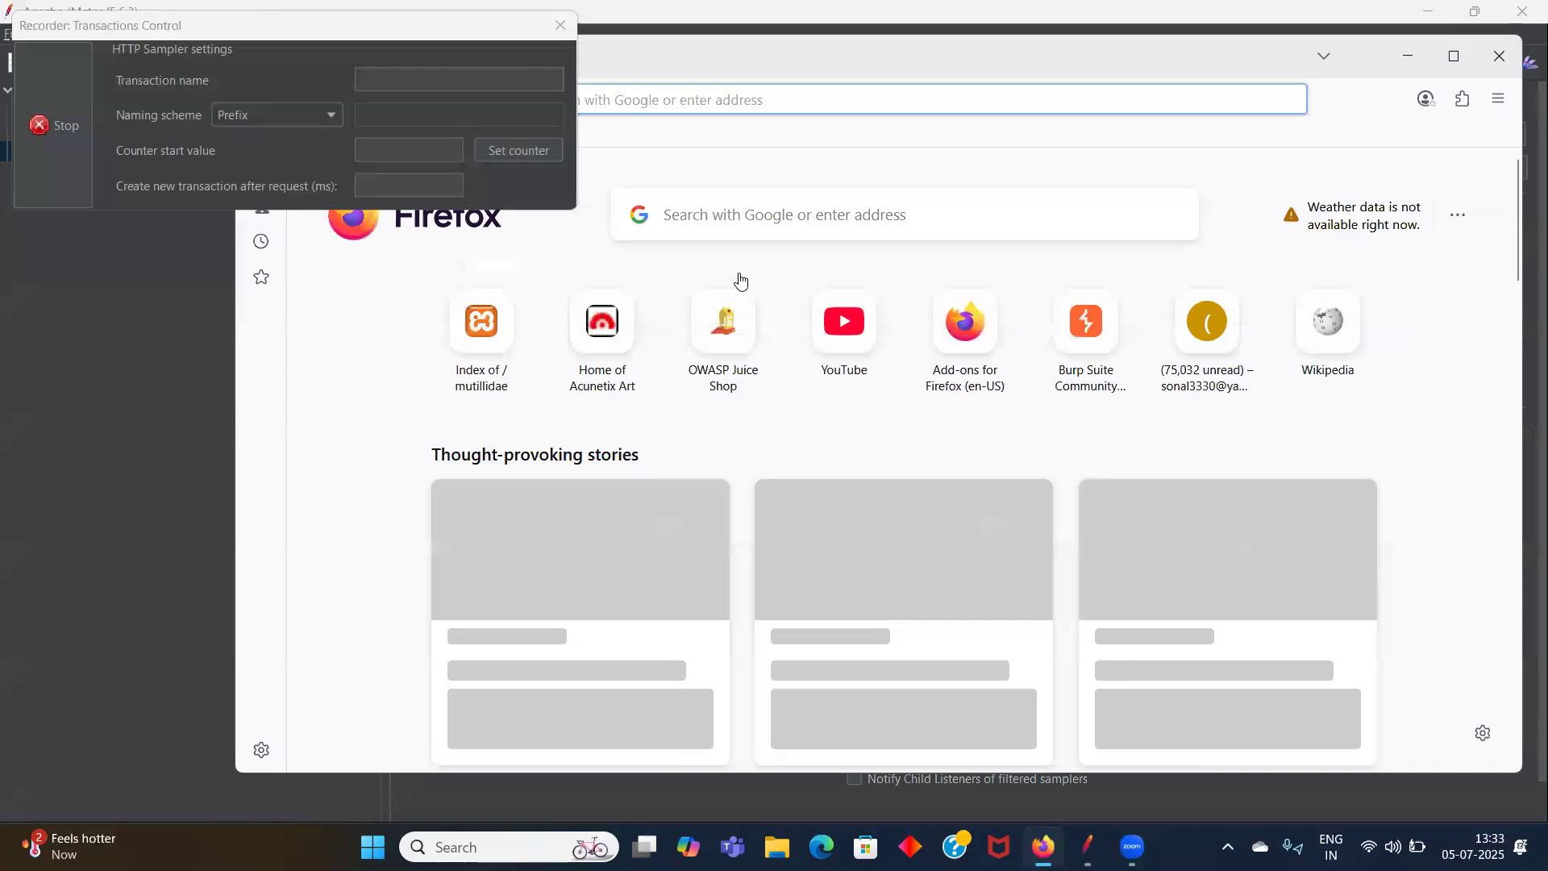
pyautogui.moveTo(204, 22); pyautogui.dragTo(167, 582)
pyautogui.click(1459, 64)
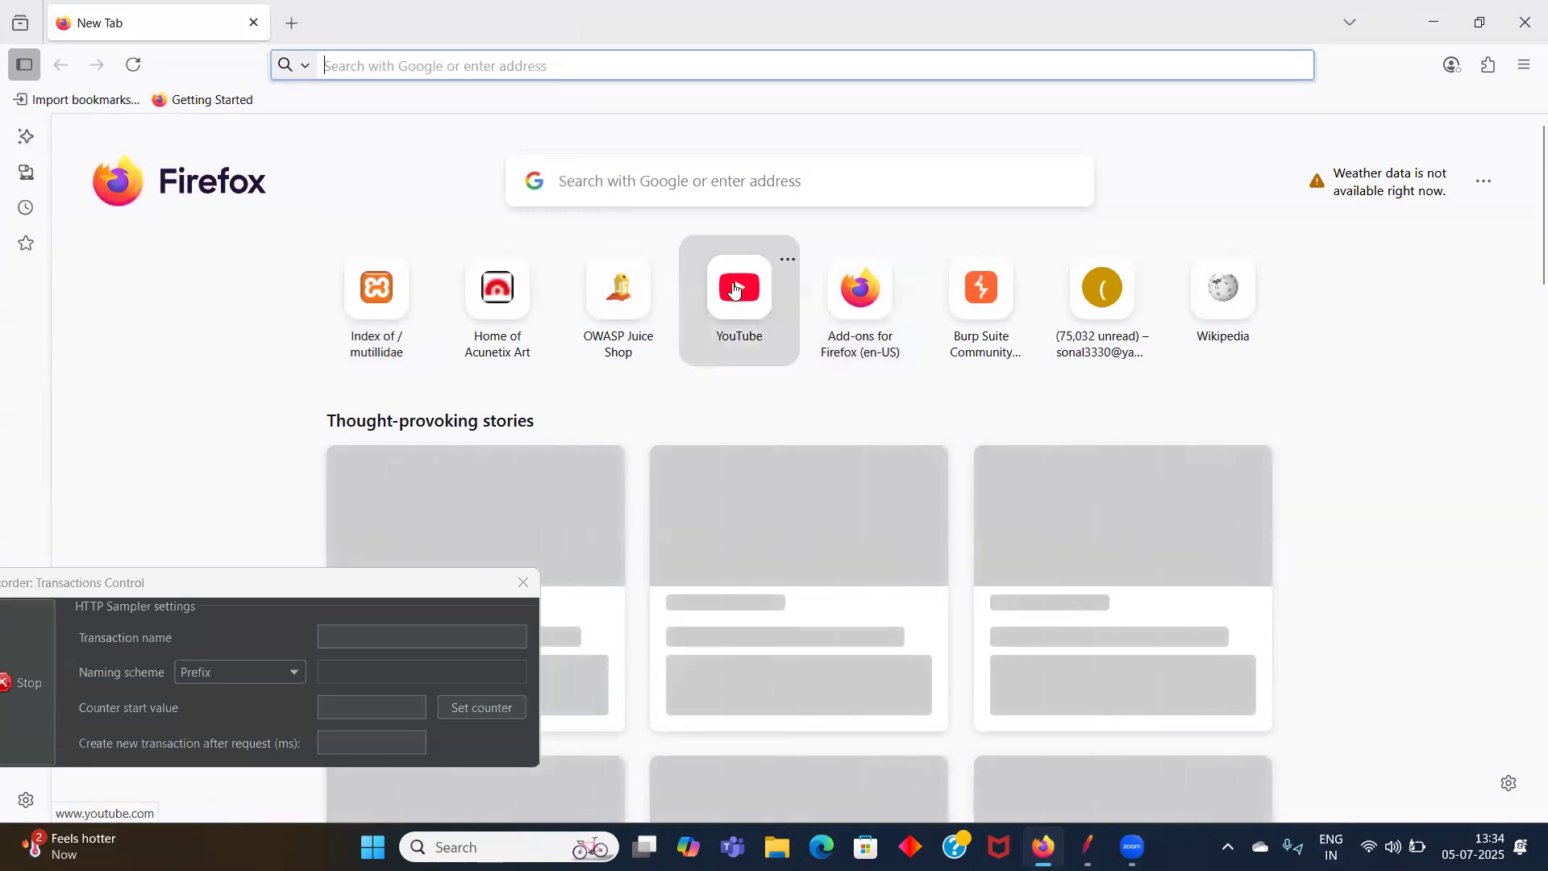
# - Open YouTube from the new tab's shortcuts and search it for "zap tutorial"
pyautogui.click(734, 291)
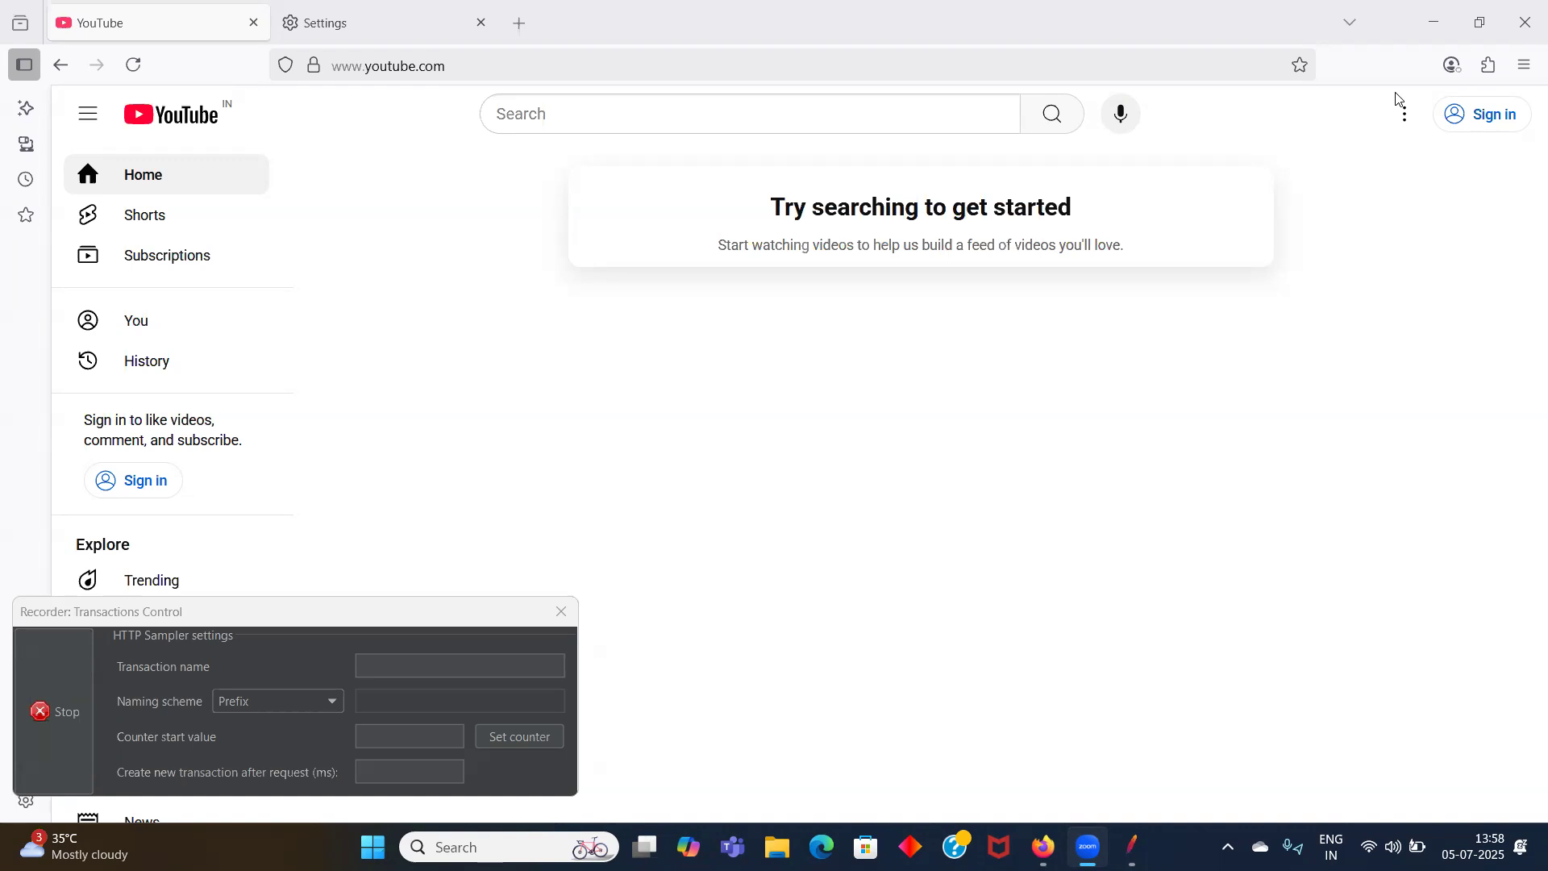
pyautogui.click(610, 123)
pyautogui.write('zap')
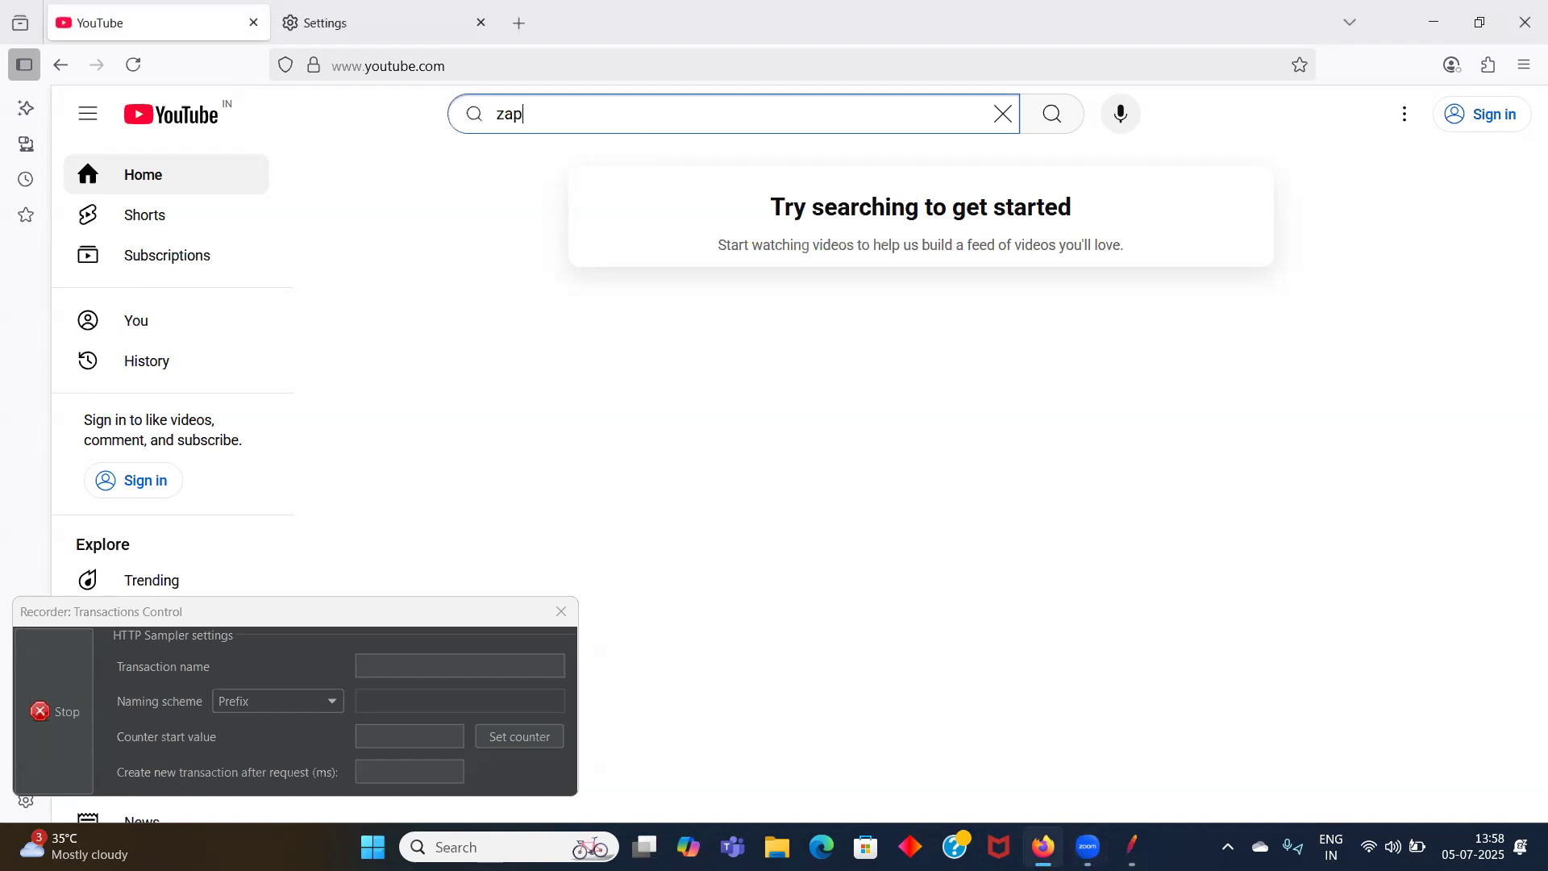
pyautogui.write(' tutorial')
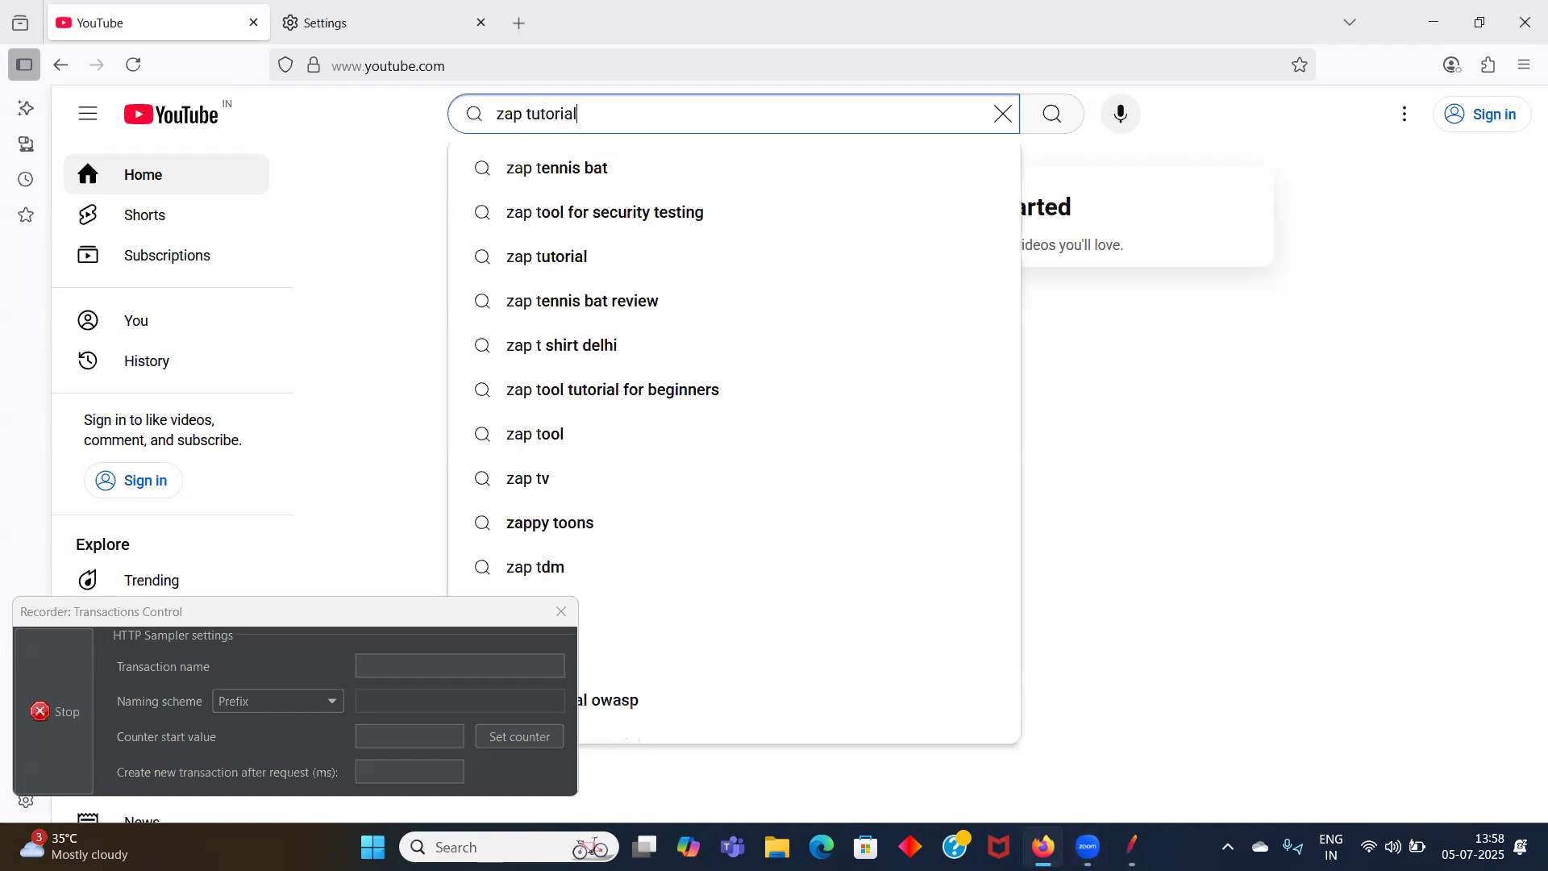
pyautogui.press('Return')
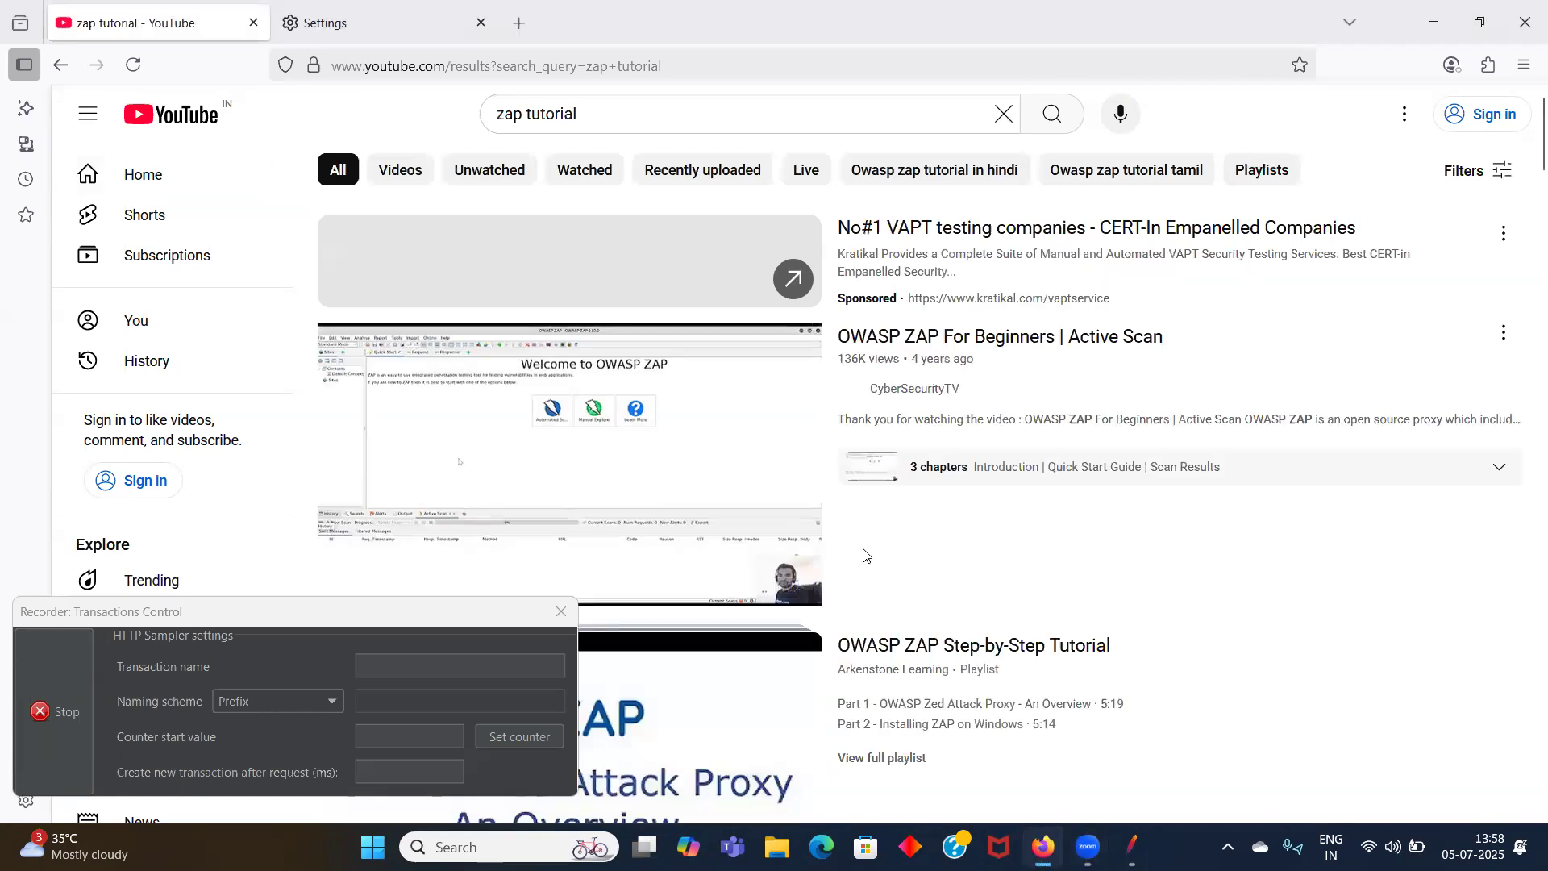
# - Open the video "Complete Zap Tutorial: How to Use OWASP ZAP for Web Application Security Testing" and browse its page
pyautogui.scroll(-10, 864, 557)
pyautogui.scroll(-3, 864, 556)
pyautogui.scroll(3, 710, 421)
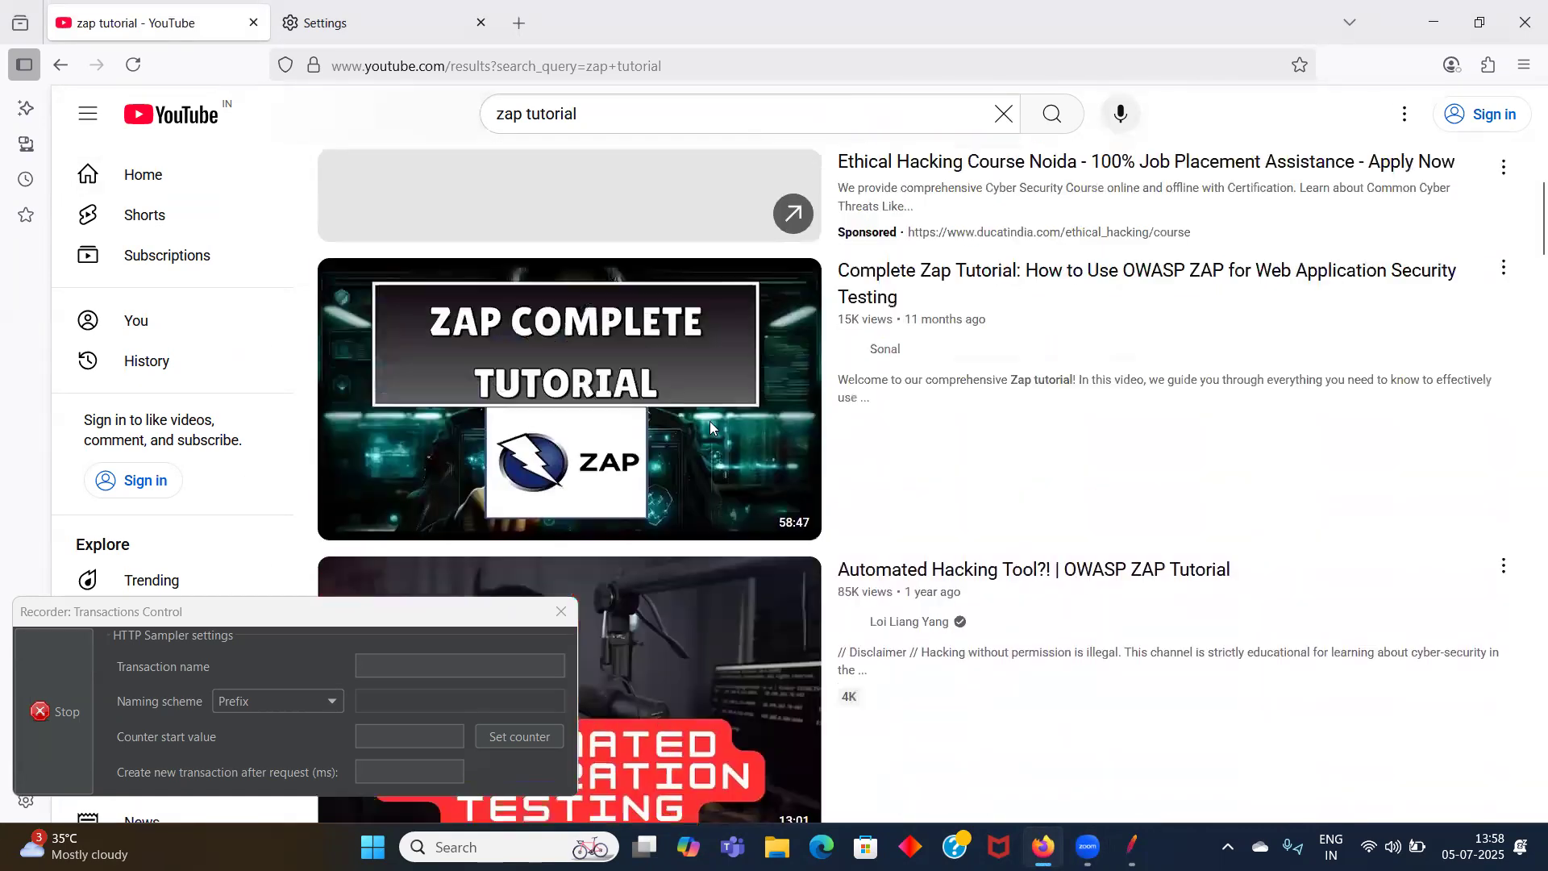
pyautogui.click(670, 393)
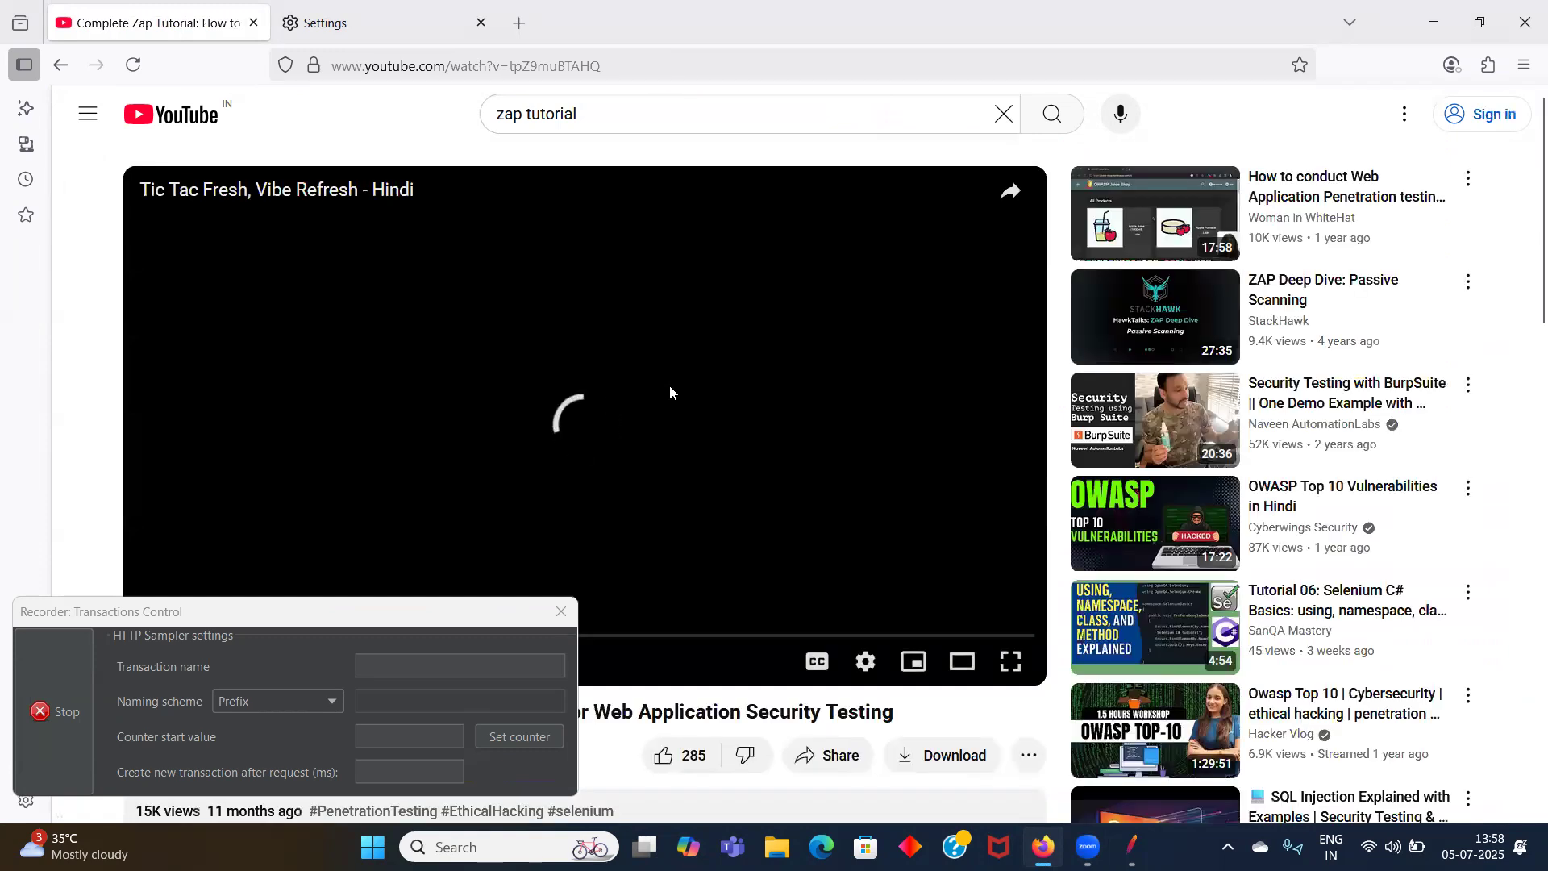
pyautogui.scroll(-3, 670, 392)
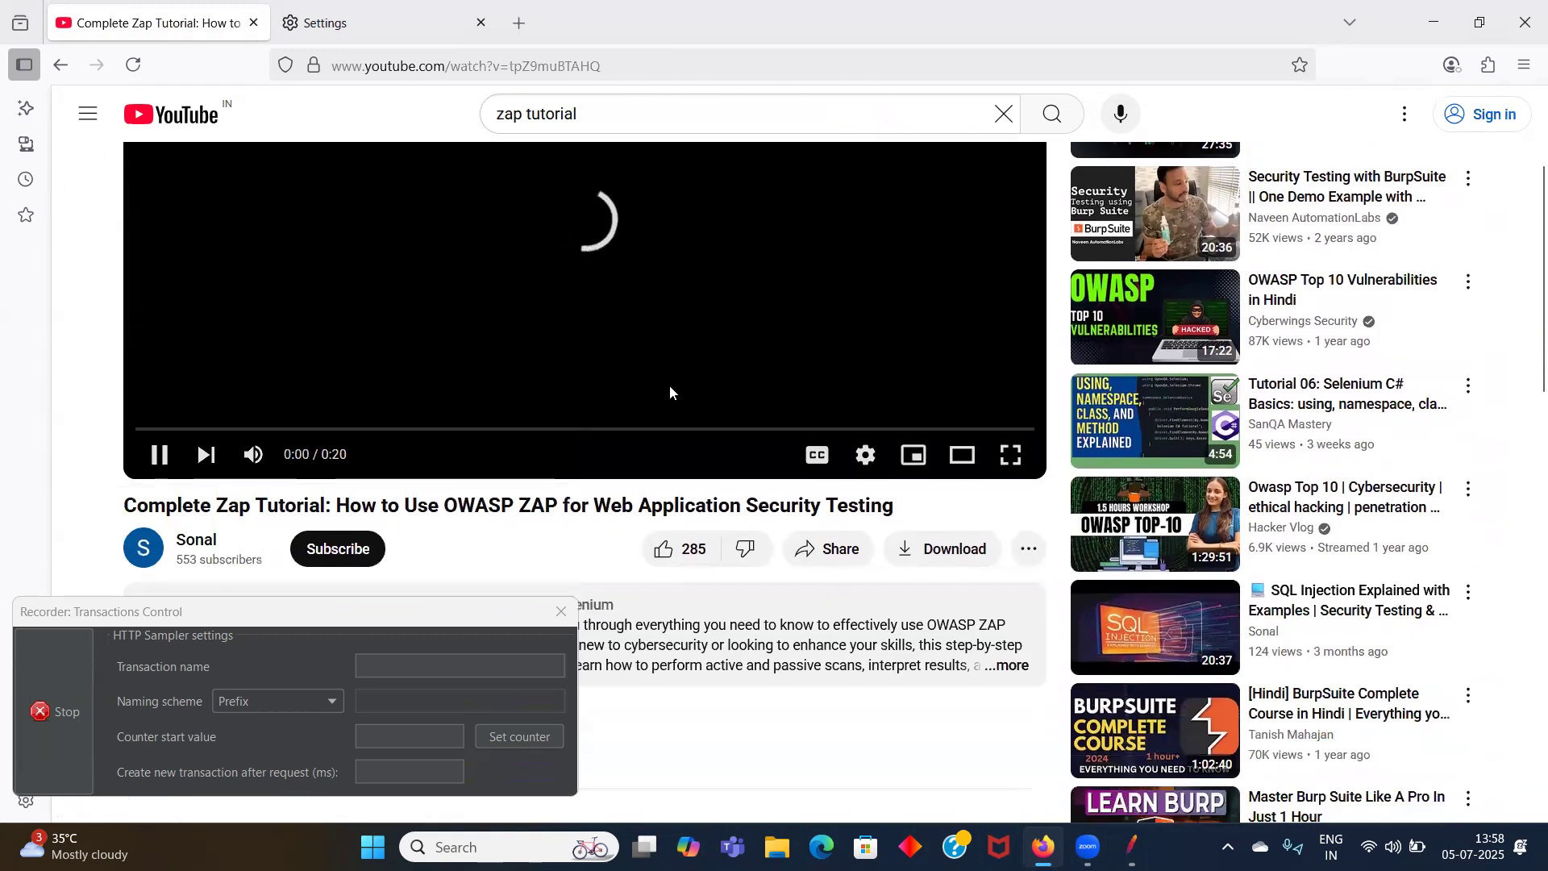
pyautogui.scroll(-1, 670, 393)
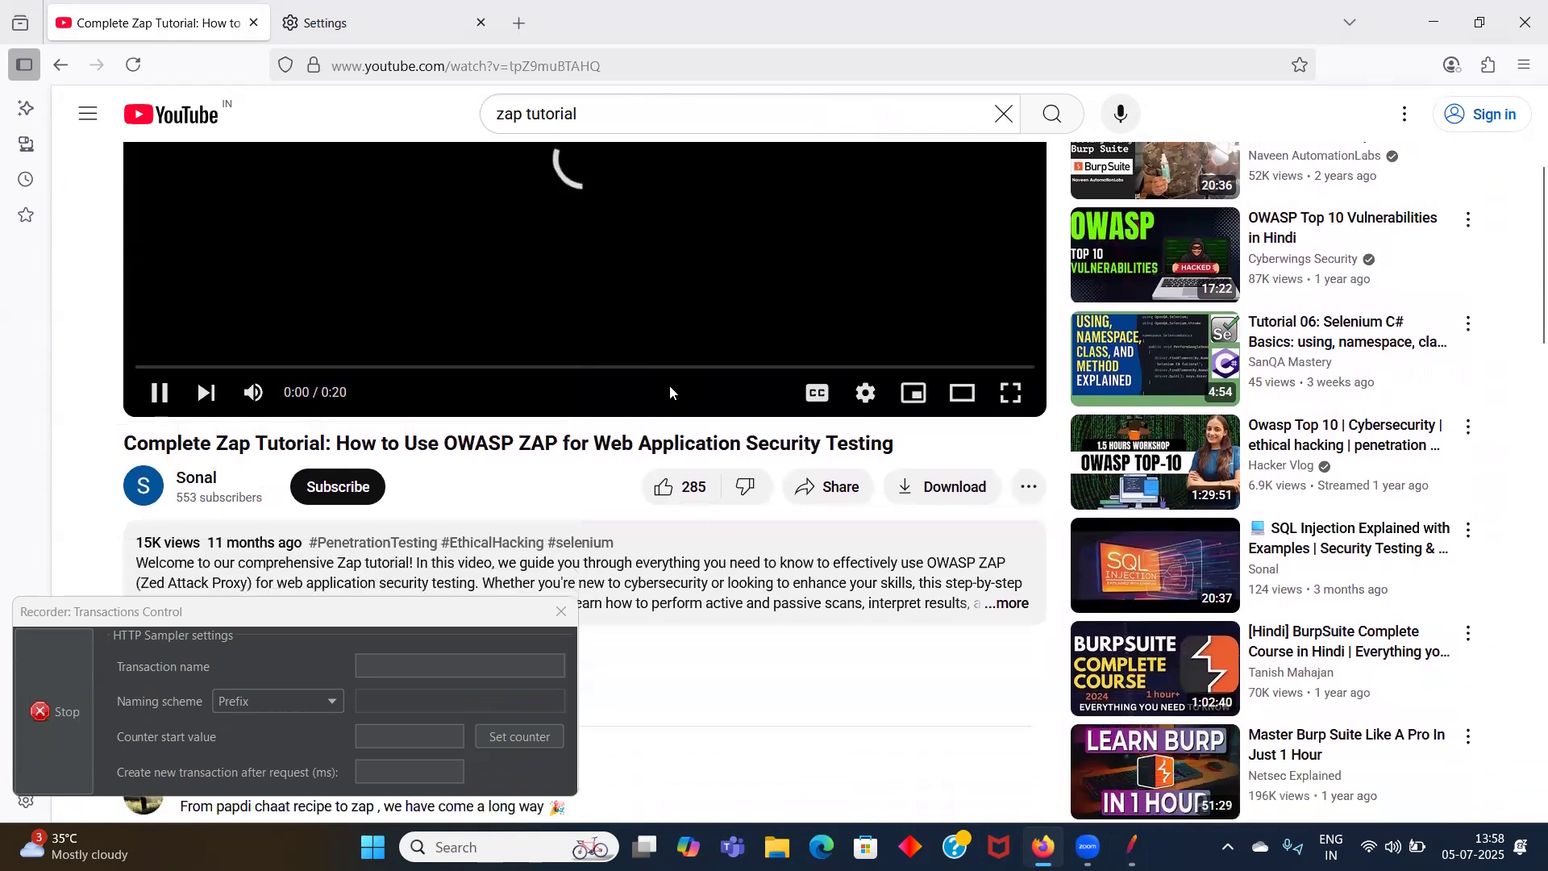
pyautogui.scroll(-1, 670, 393)
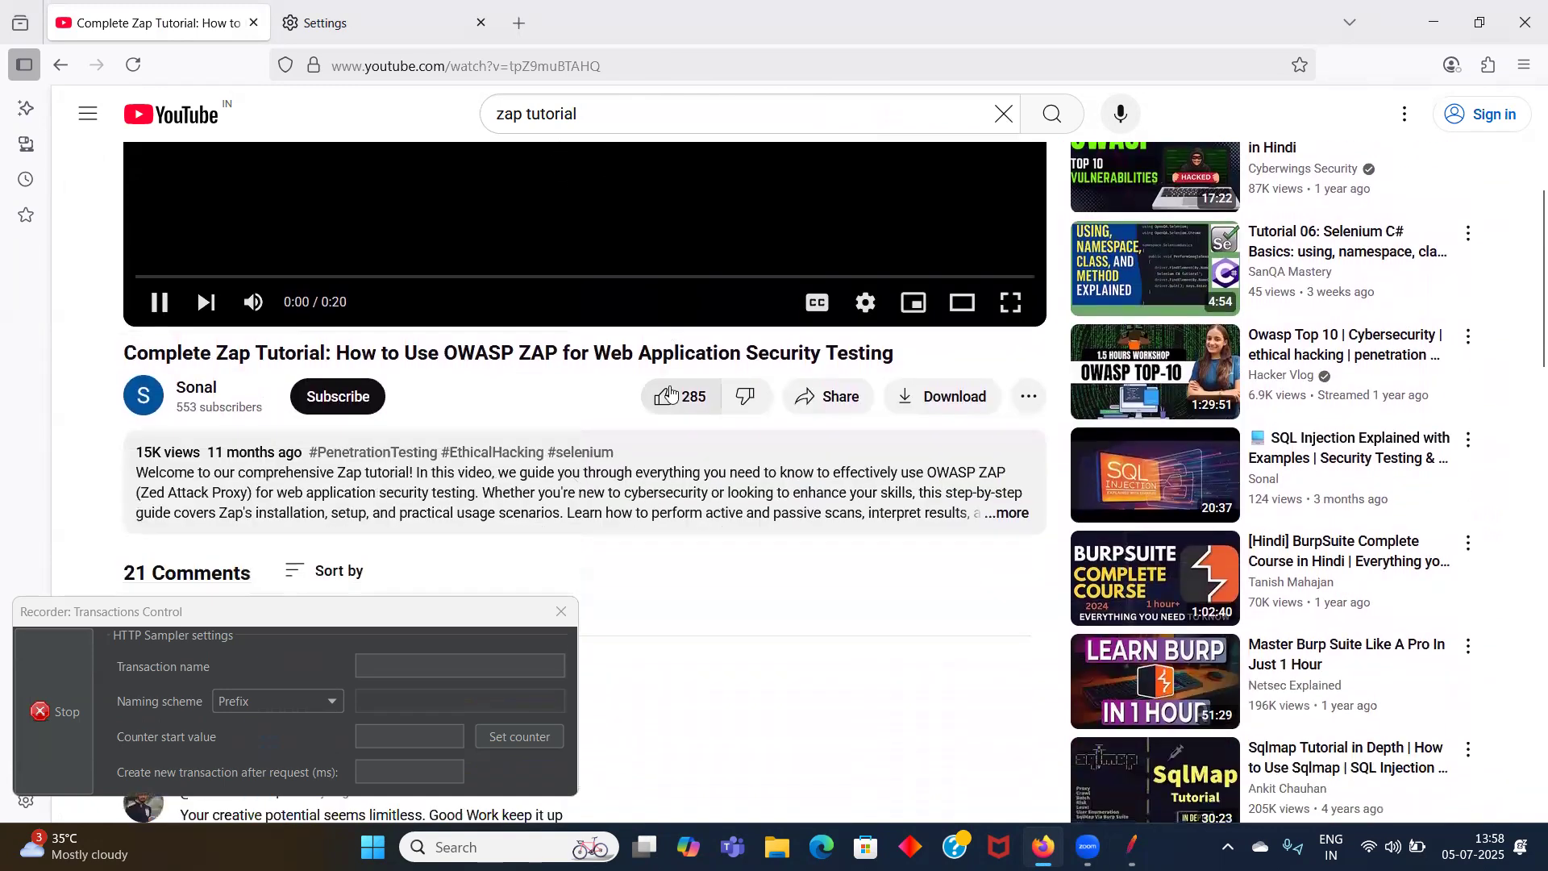
pyautogui.scroll(3, 568, 422)
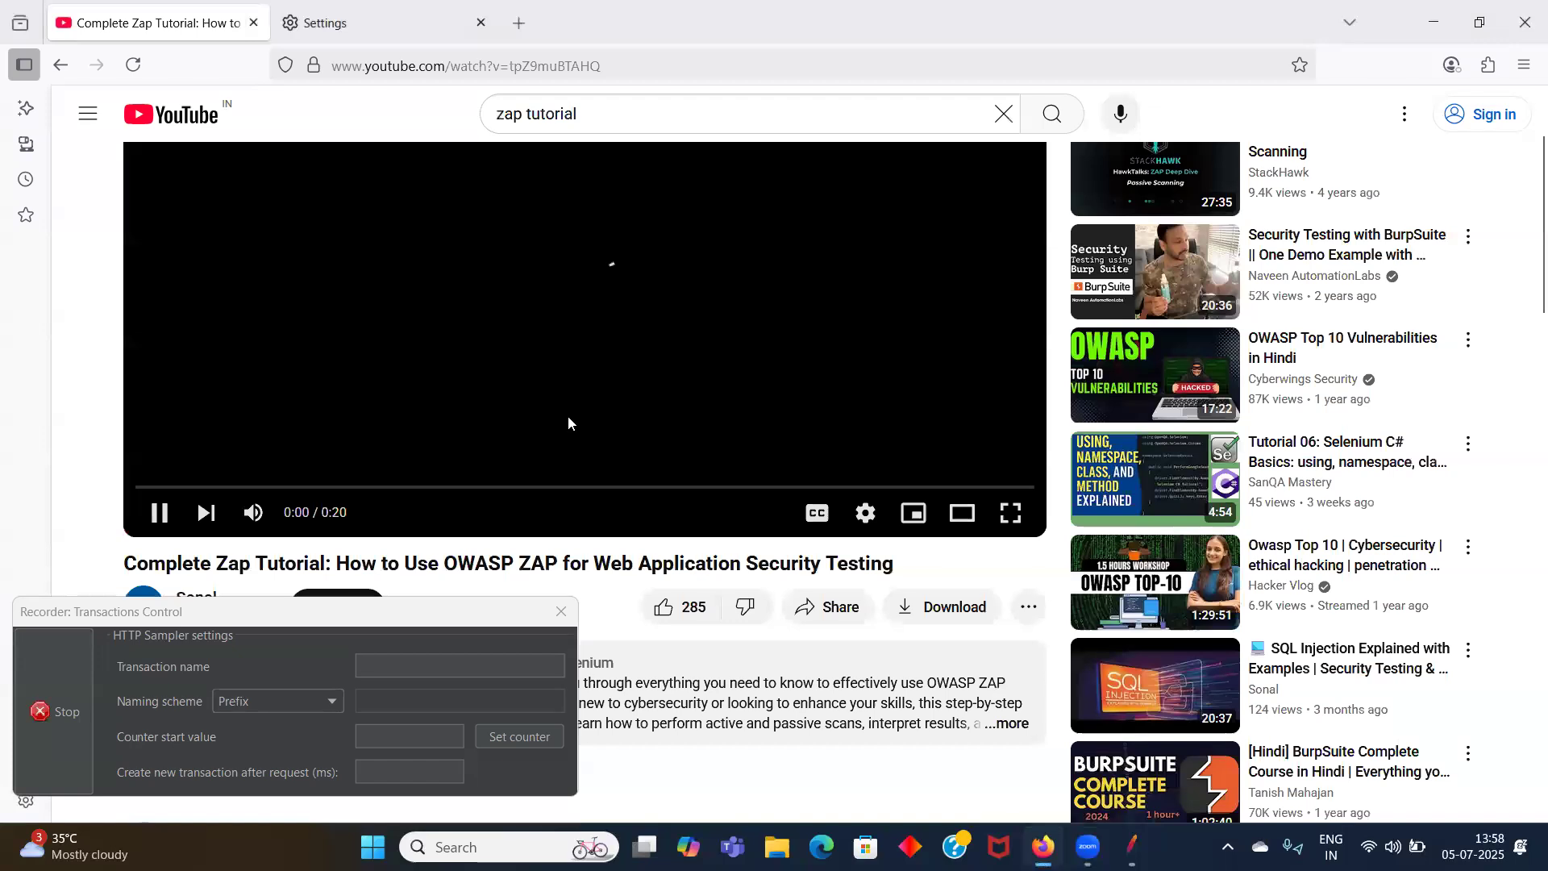
pyautogui.scroll(1, 568, 423)
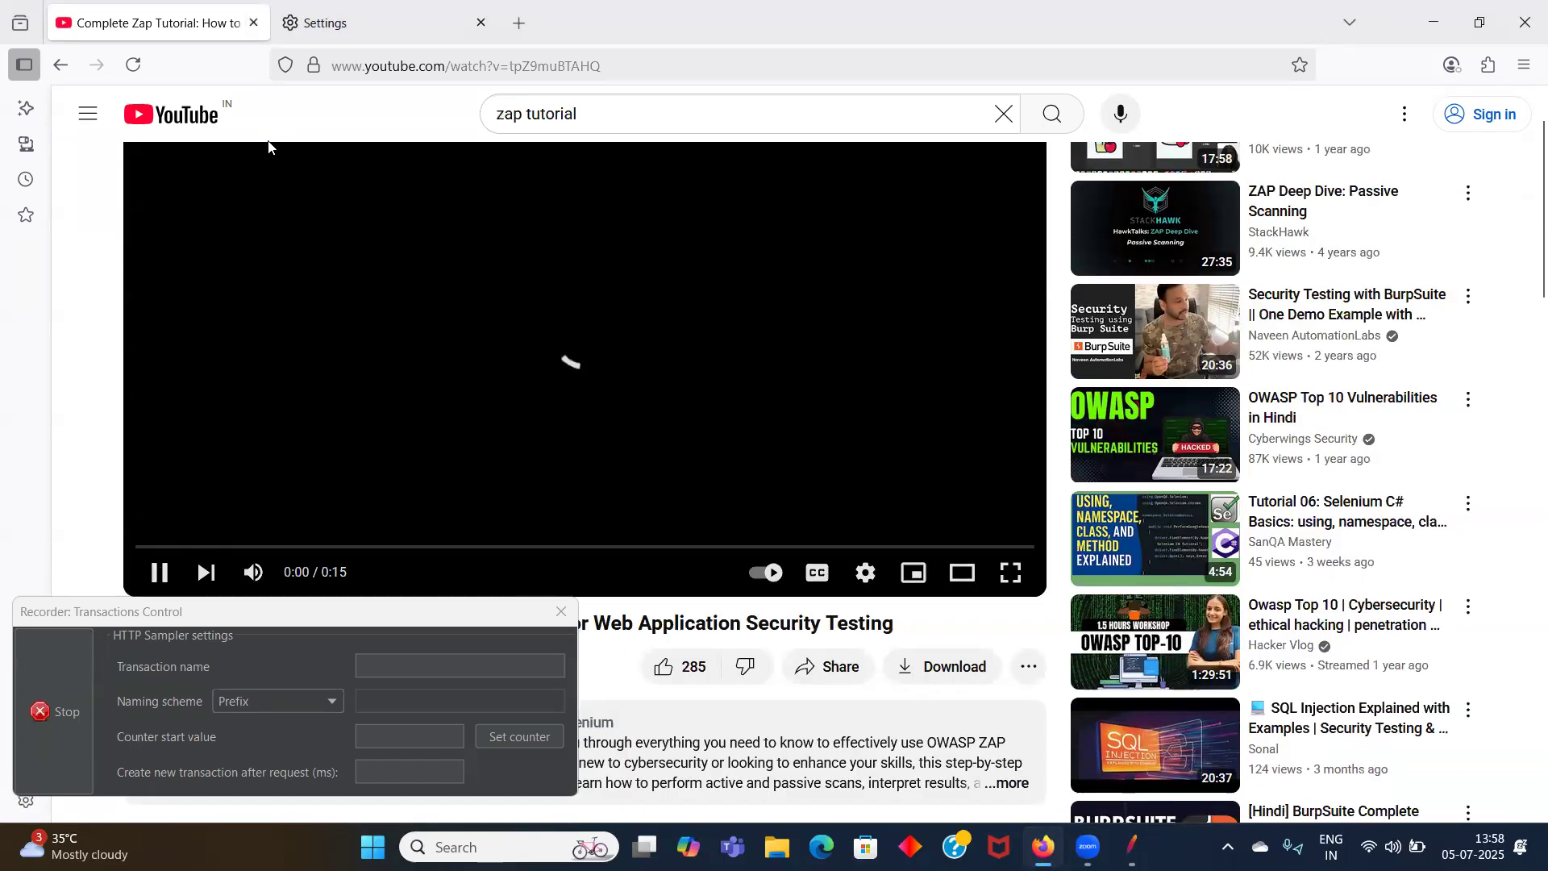
# - Close the Firefox window and stop the HTTP(S) Test Script Recorder's recording
pyautogui.click(1522, 29)
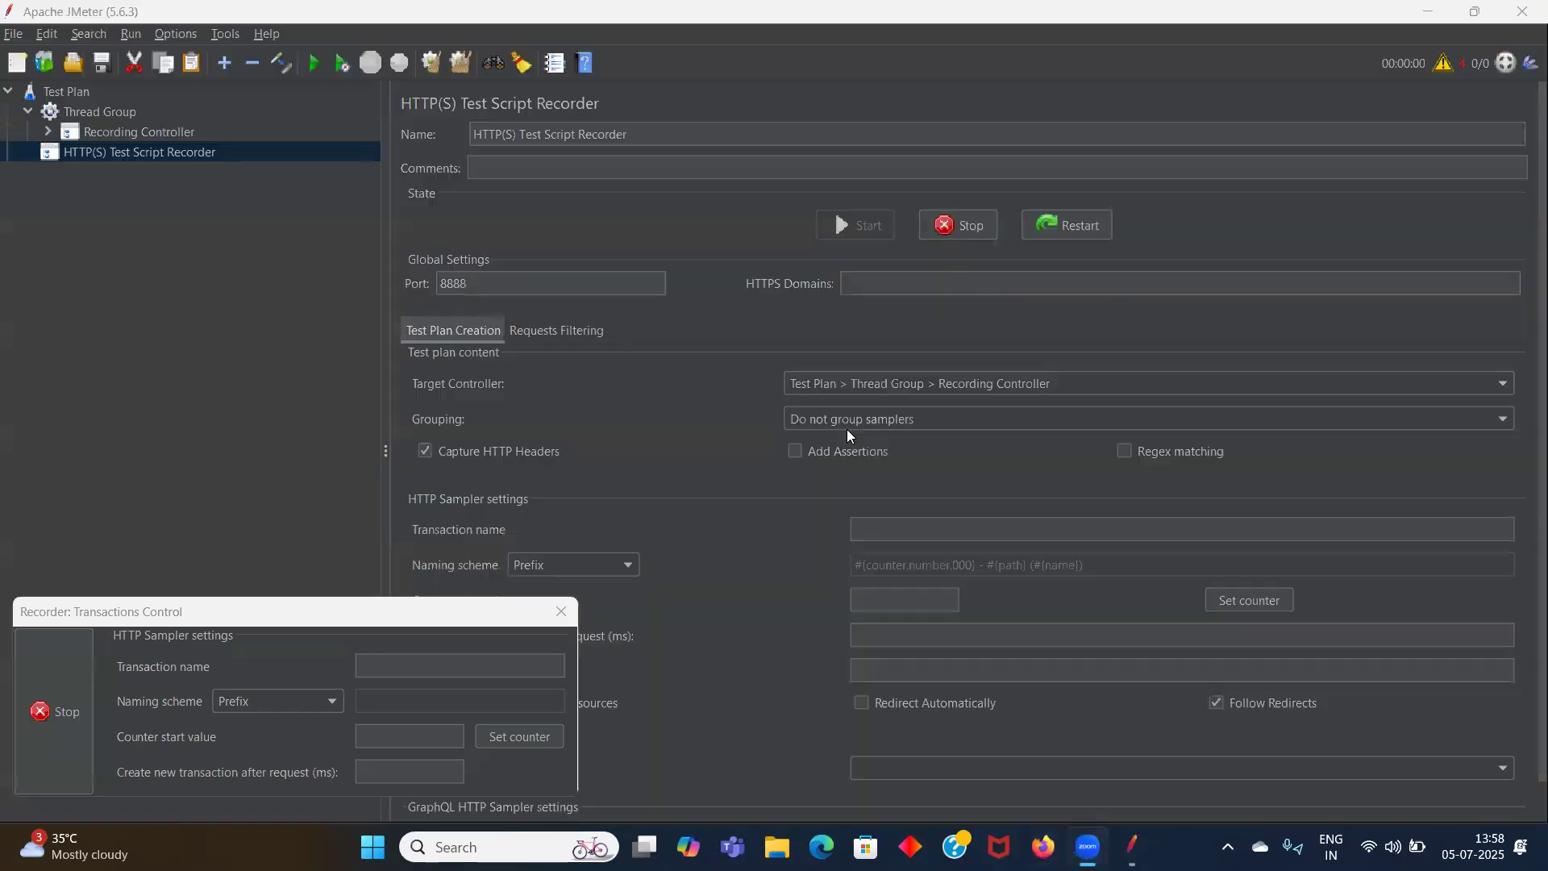
pyautogui.click(45, 715)
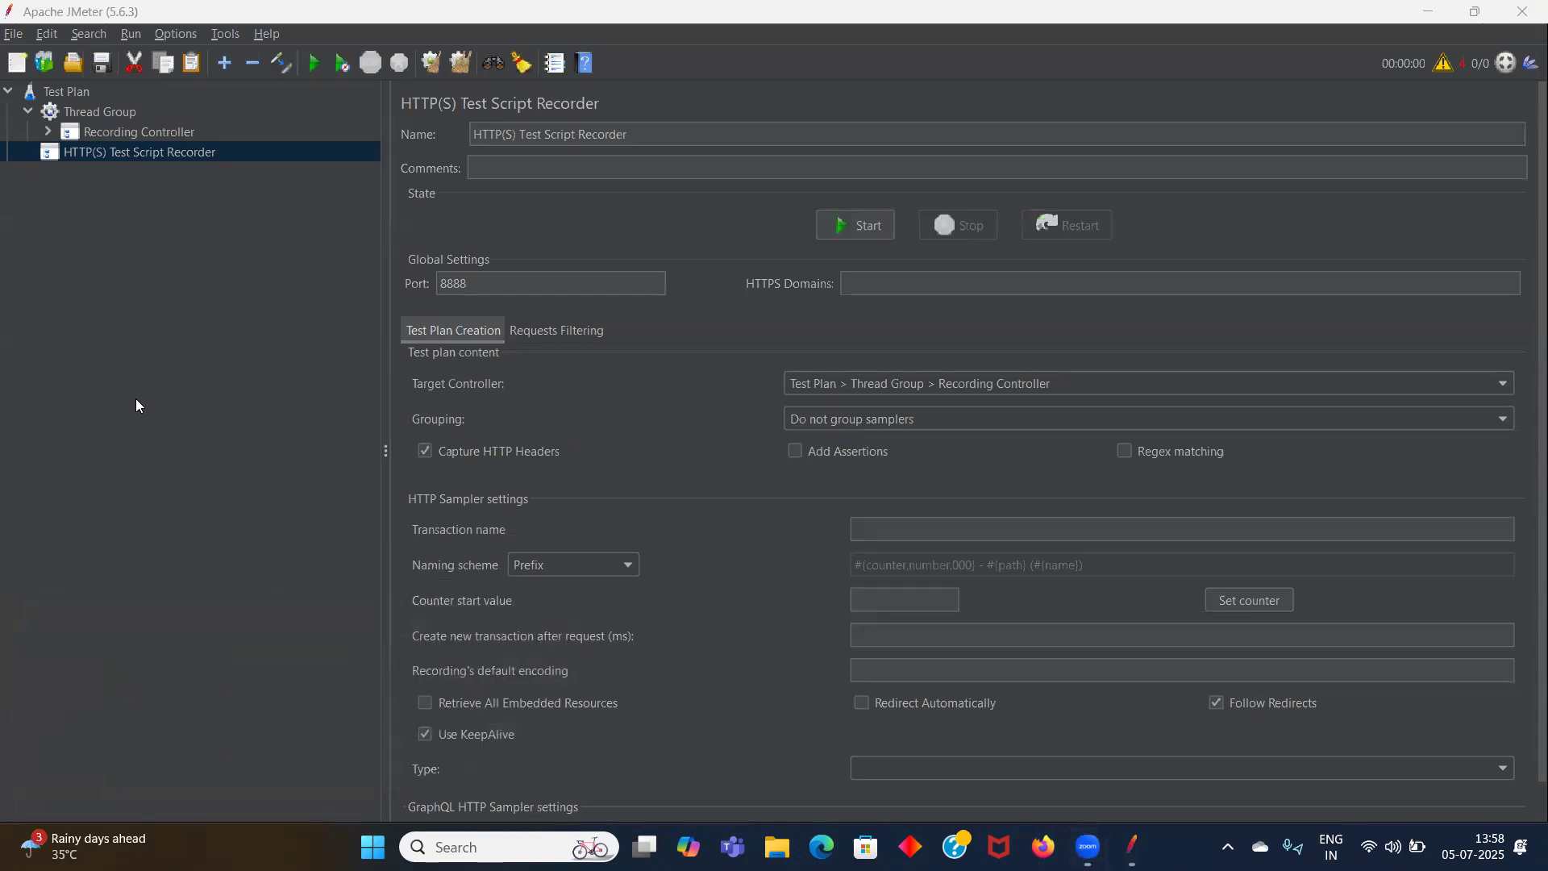
# - Expand the Recording Controller and examine the server, method, path and body of the captured requests from /pagead/id-1 to /log?hasfast=true&authuser=0&format=json-20
pyautogui.click(49, 132)
pyautogui.click(141, 136)
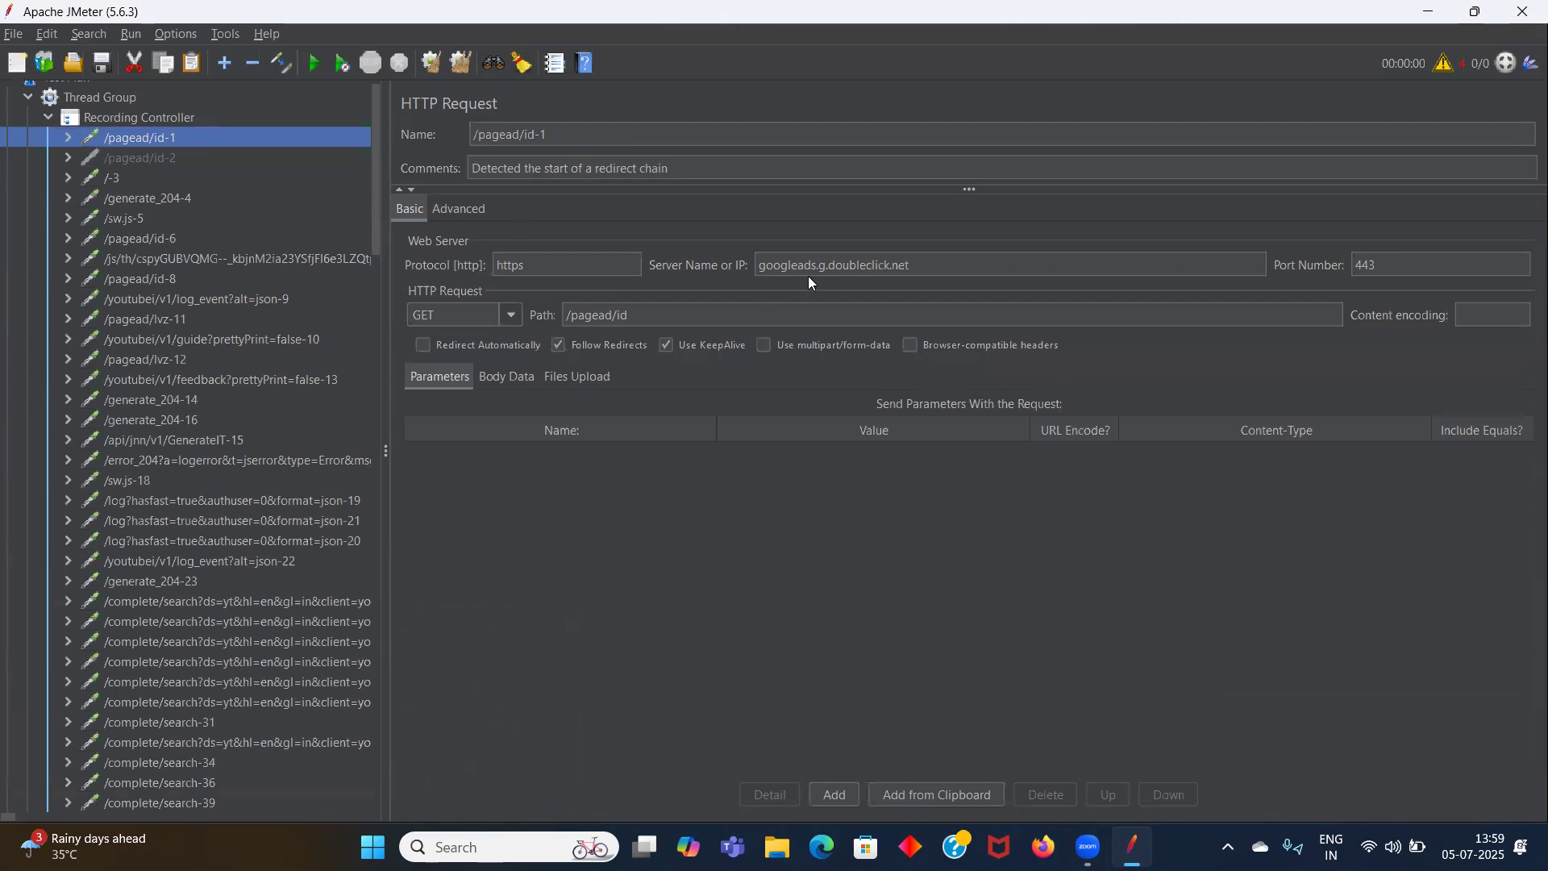
pyautogui.click(174, 197)
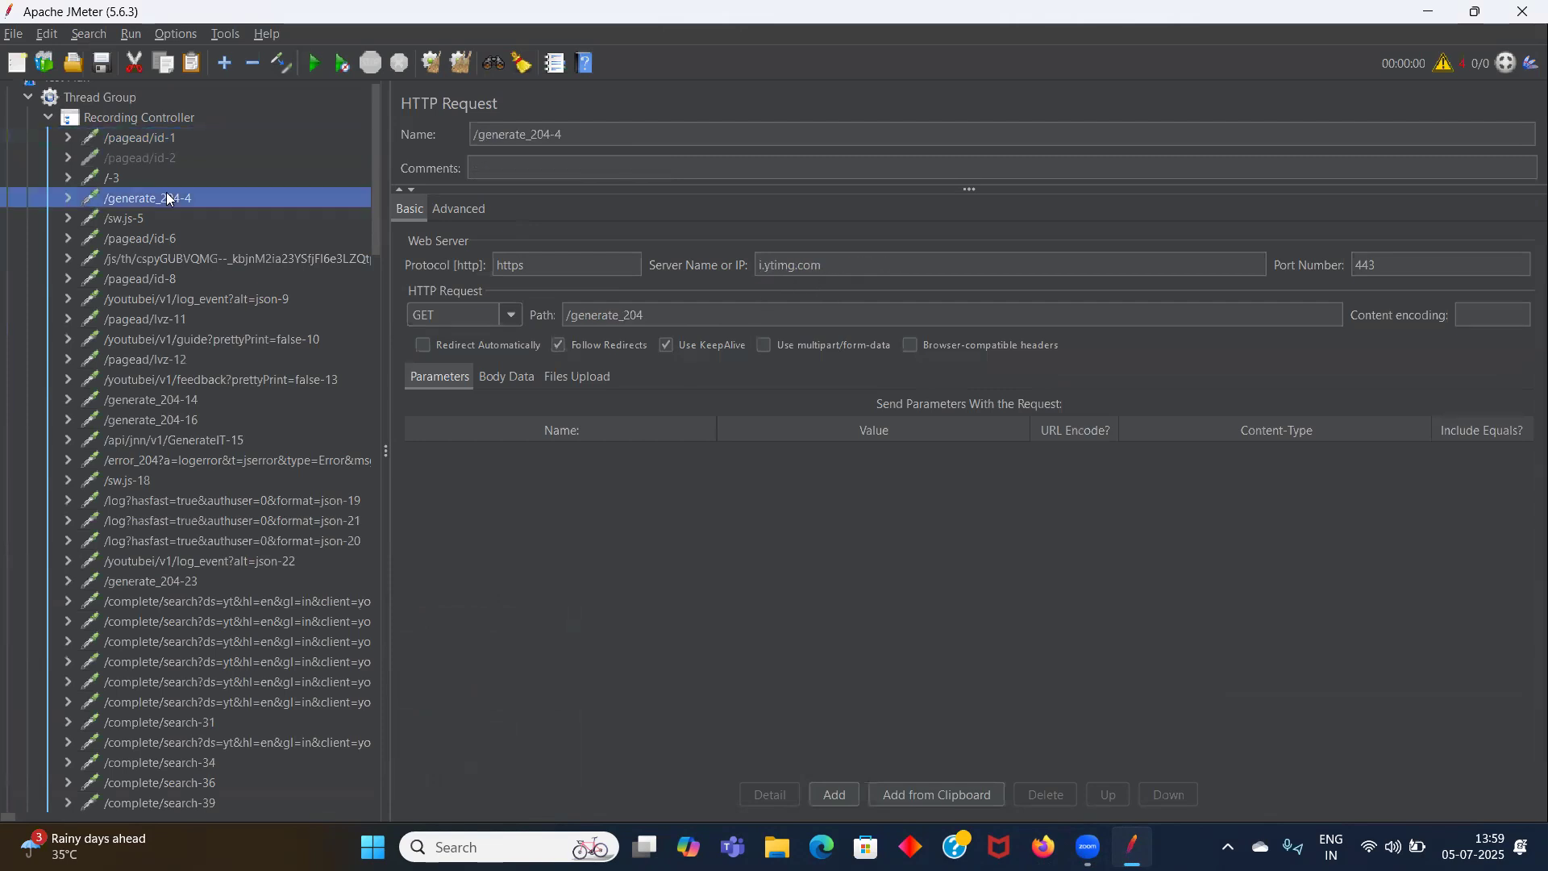
pyautogui.click(179, 258)
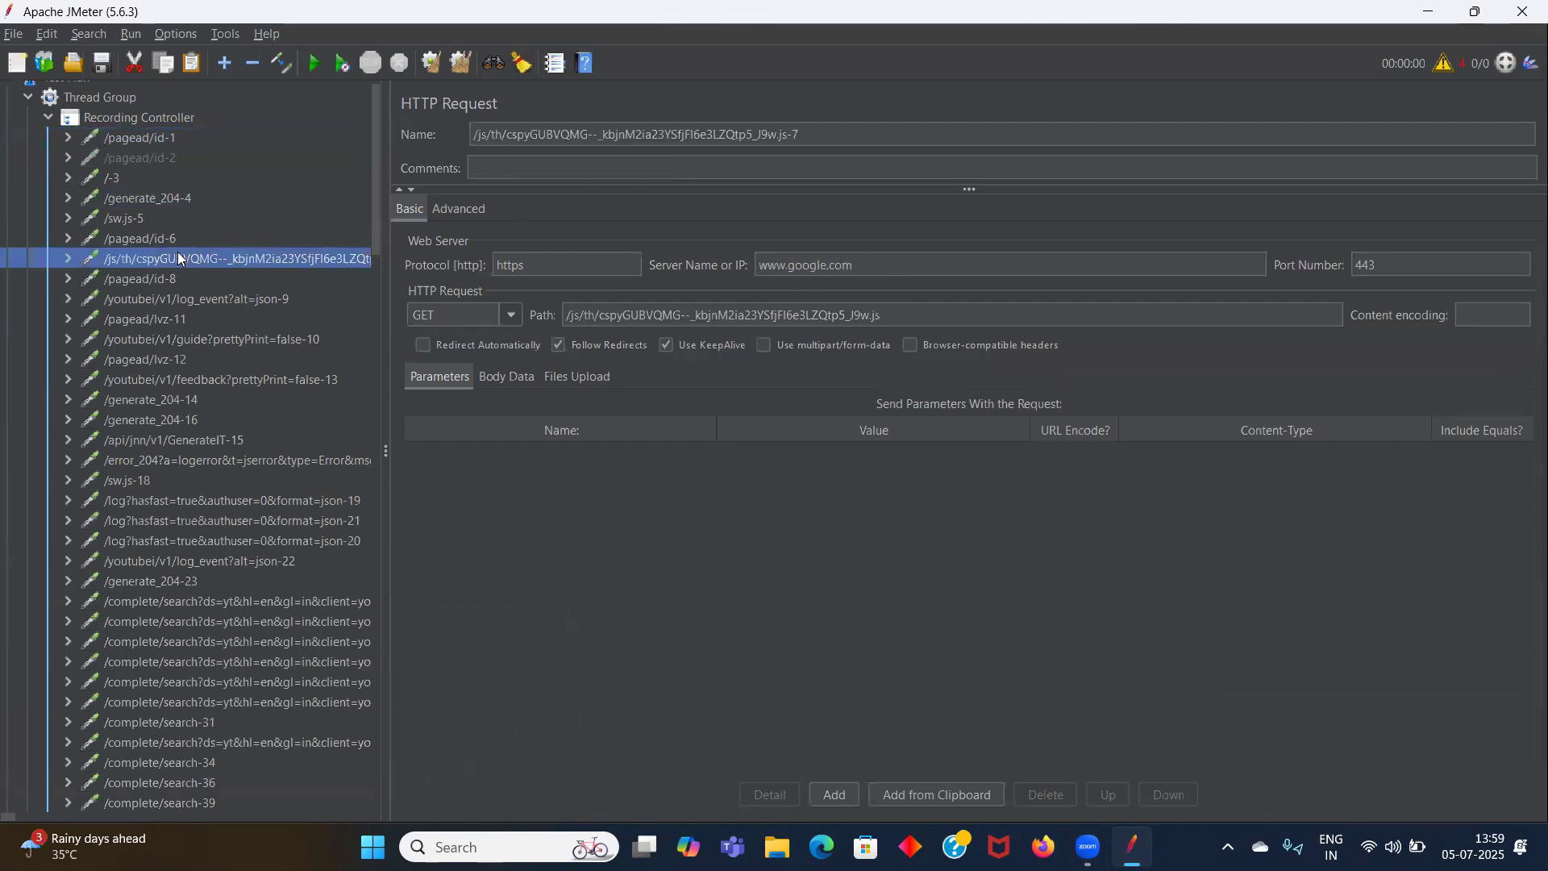
pyautogui.click(157, 238)
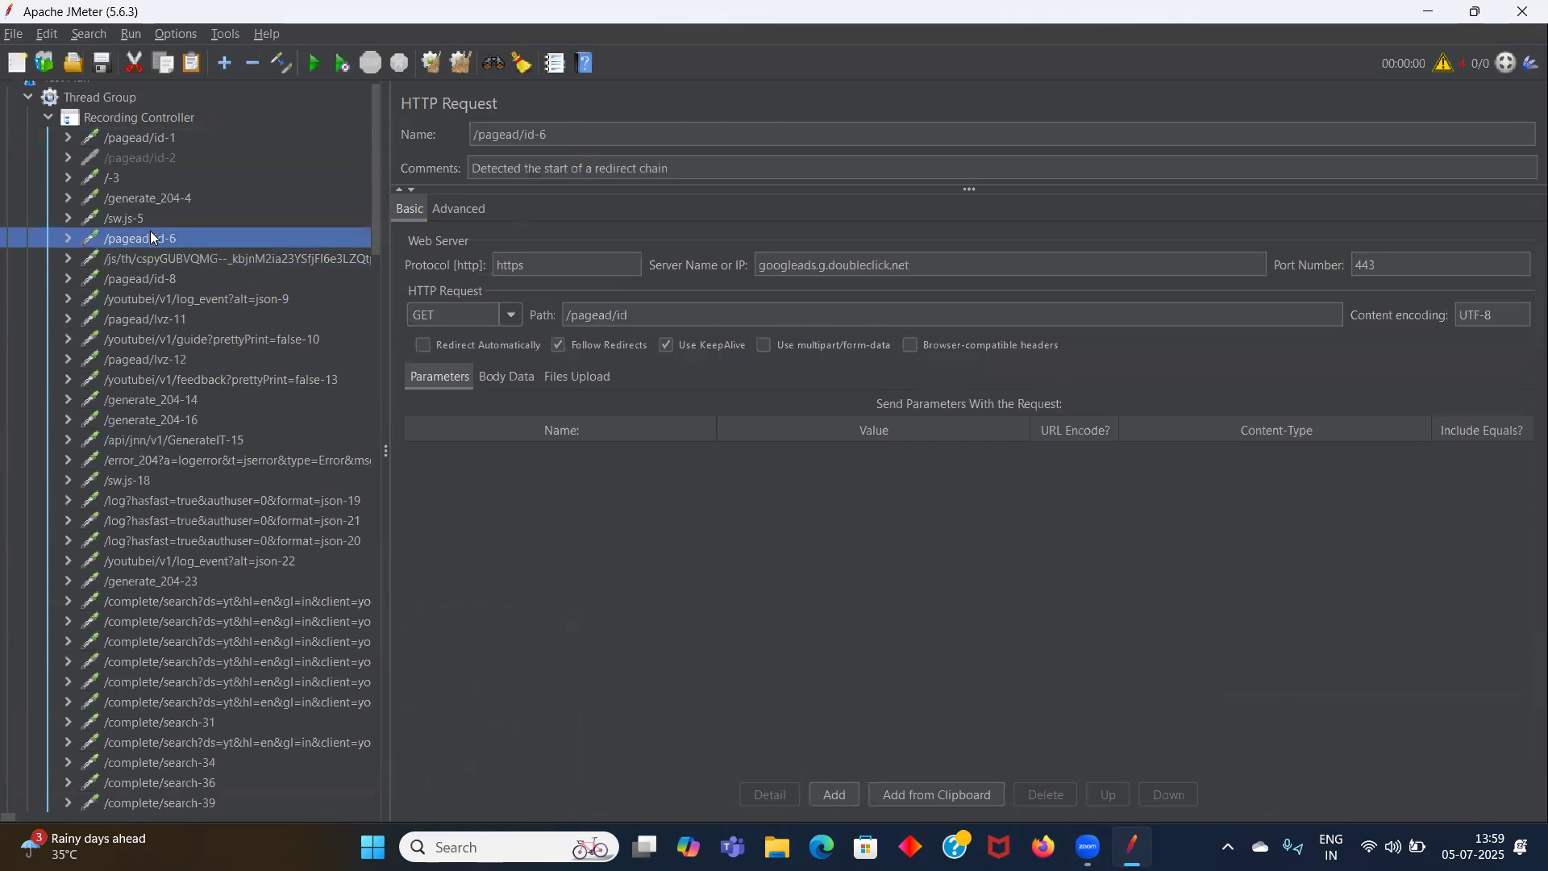
pyautogui.click(161, 302)
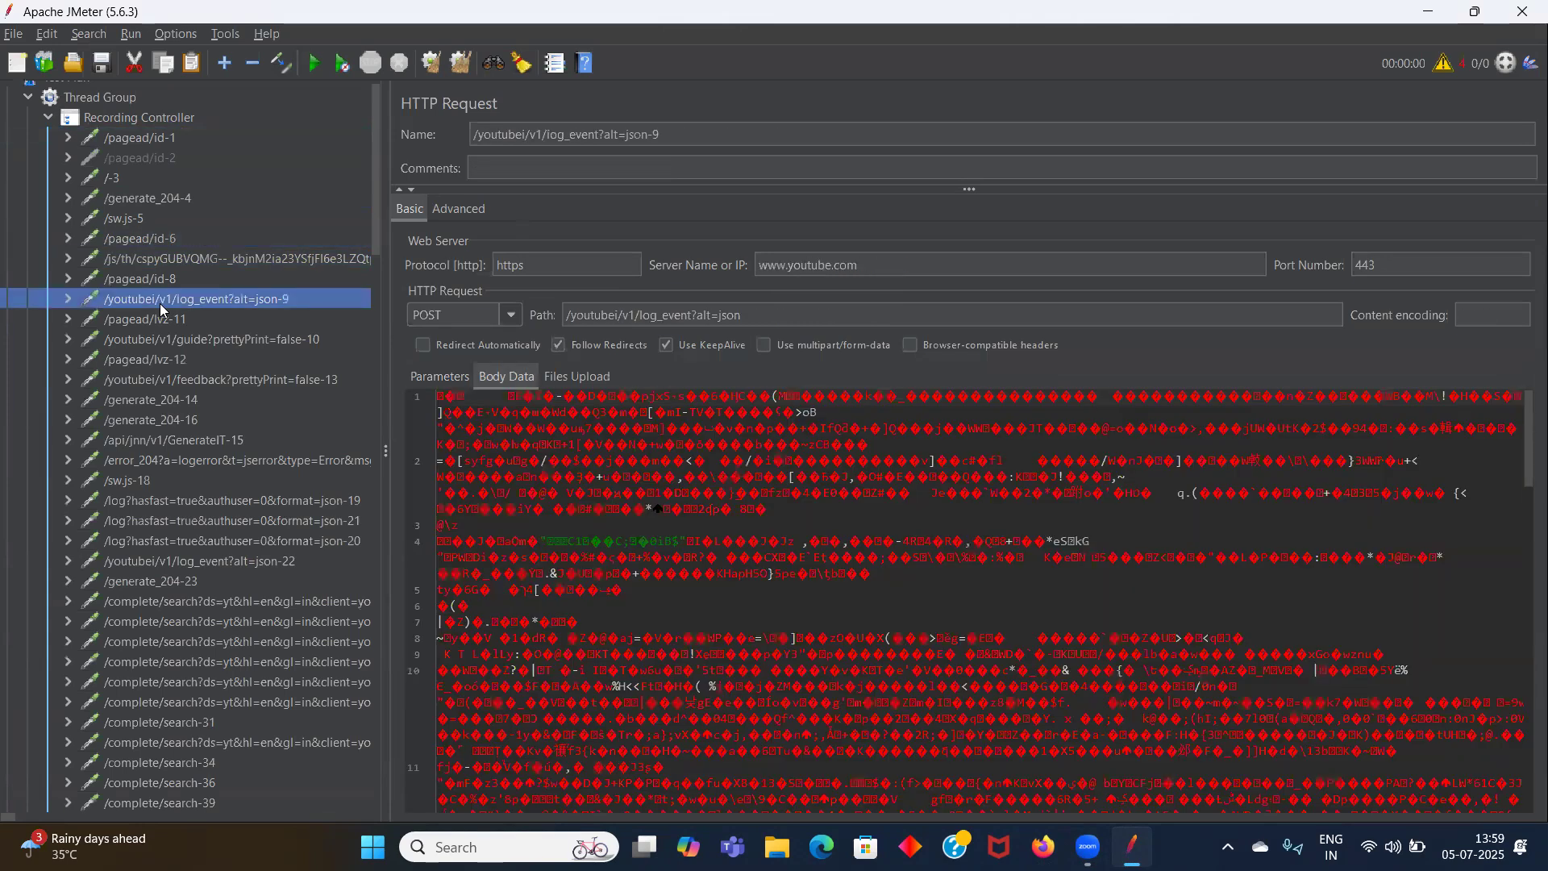
pyautogui.click(166, 278)
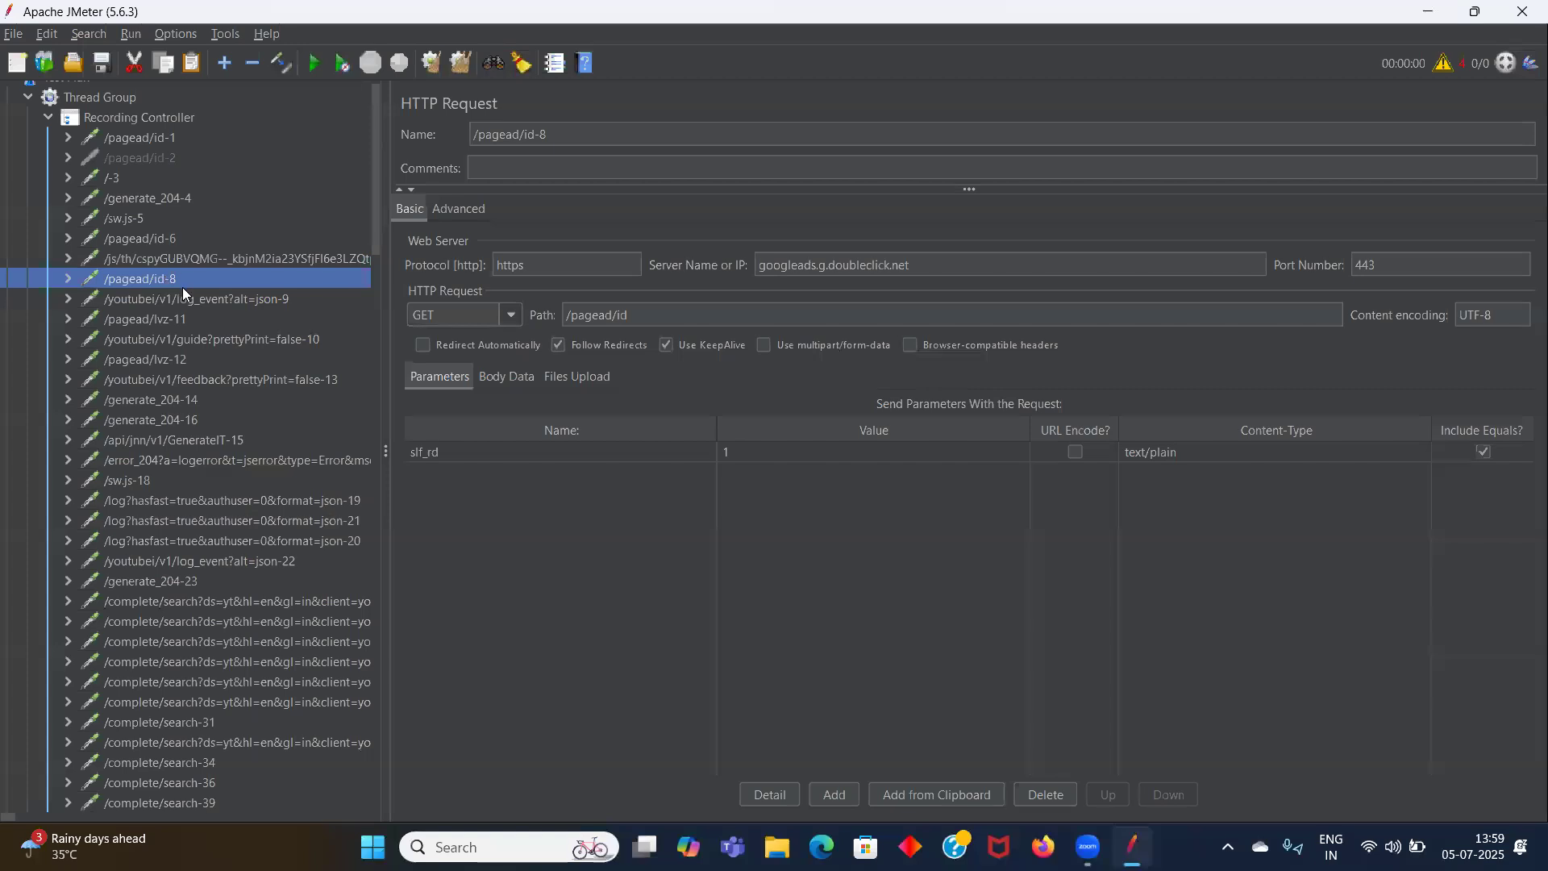
pyautogui.click(209, 339)
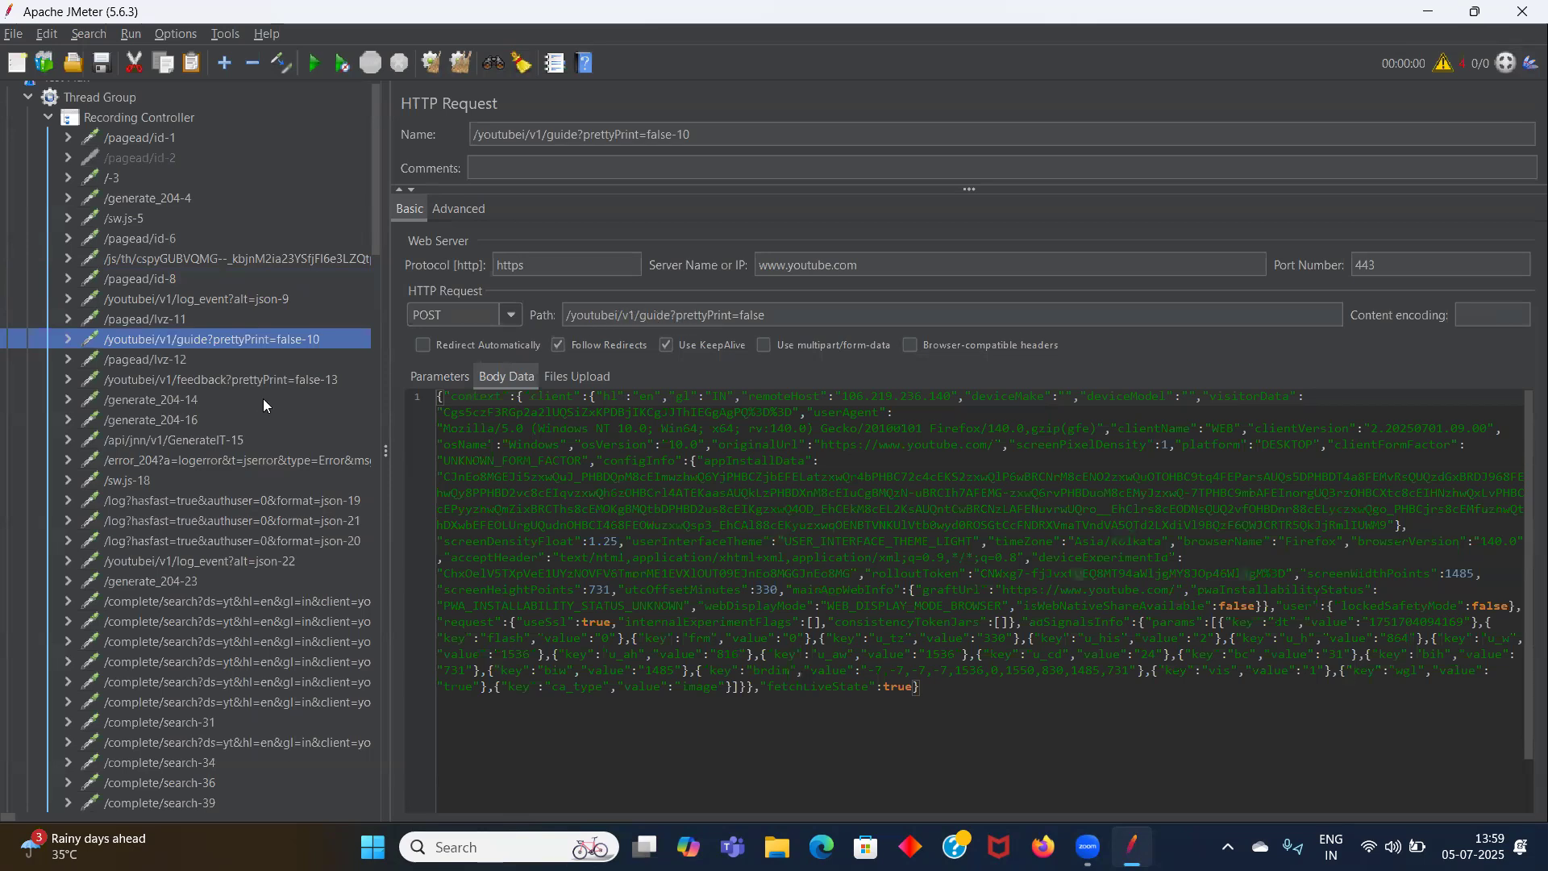
pyautogui.click(217, 382)
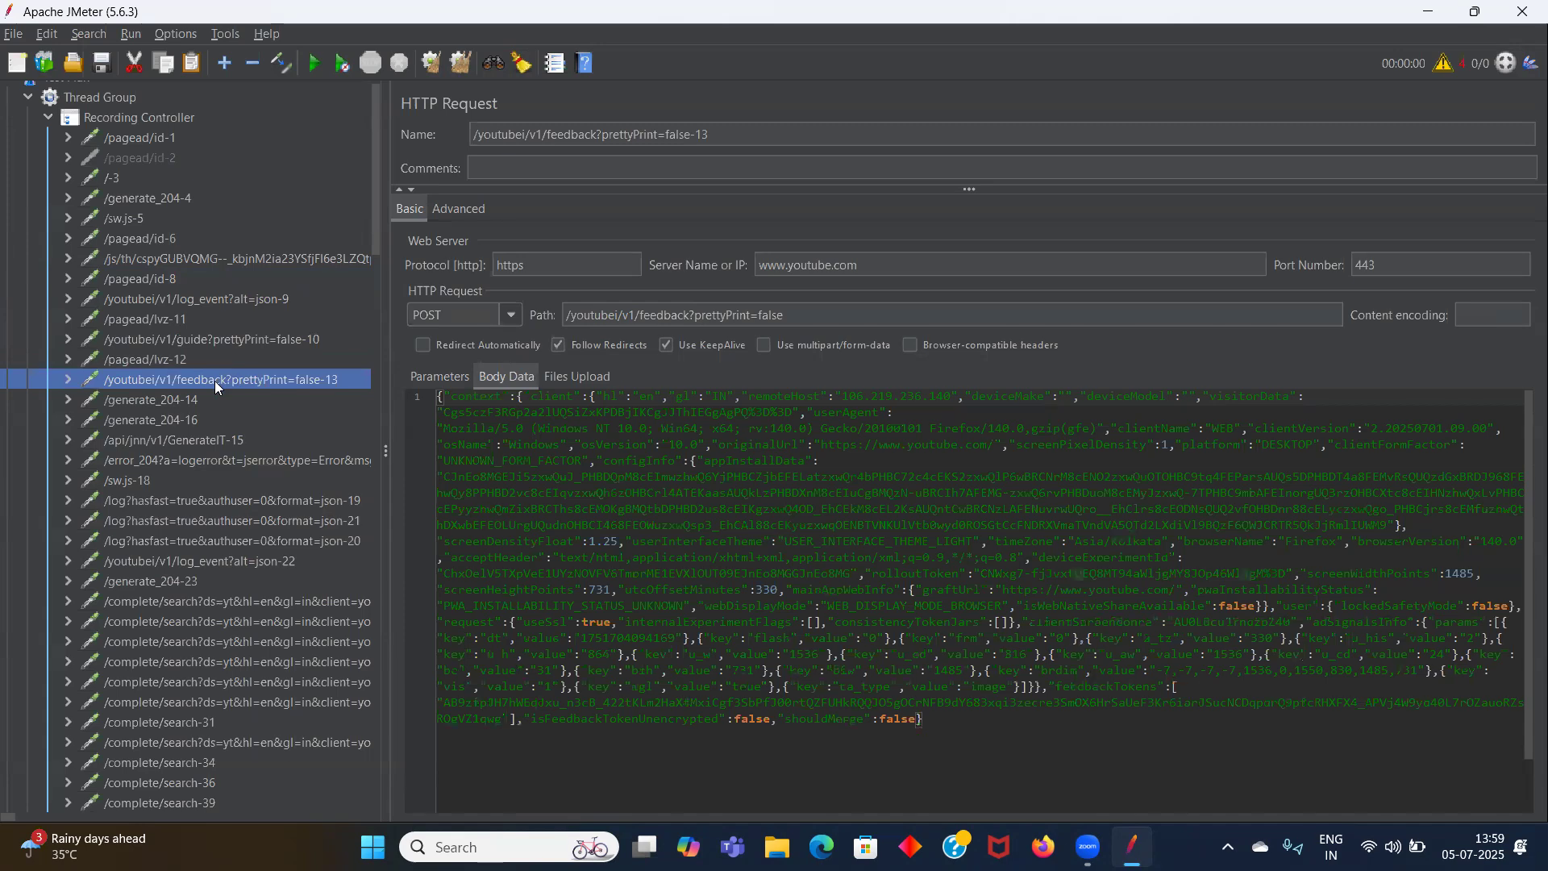
pyautogui.click(205, 411)
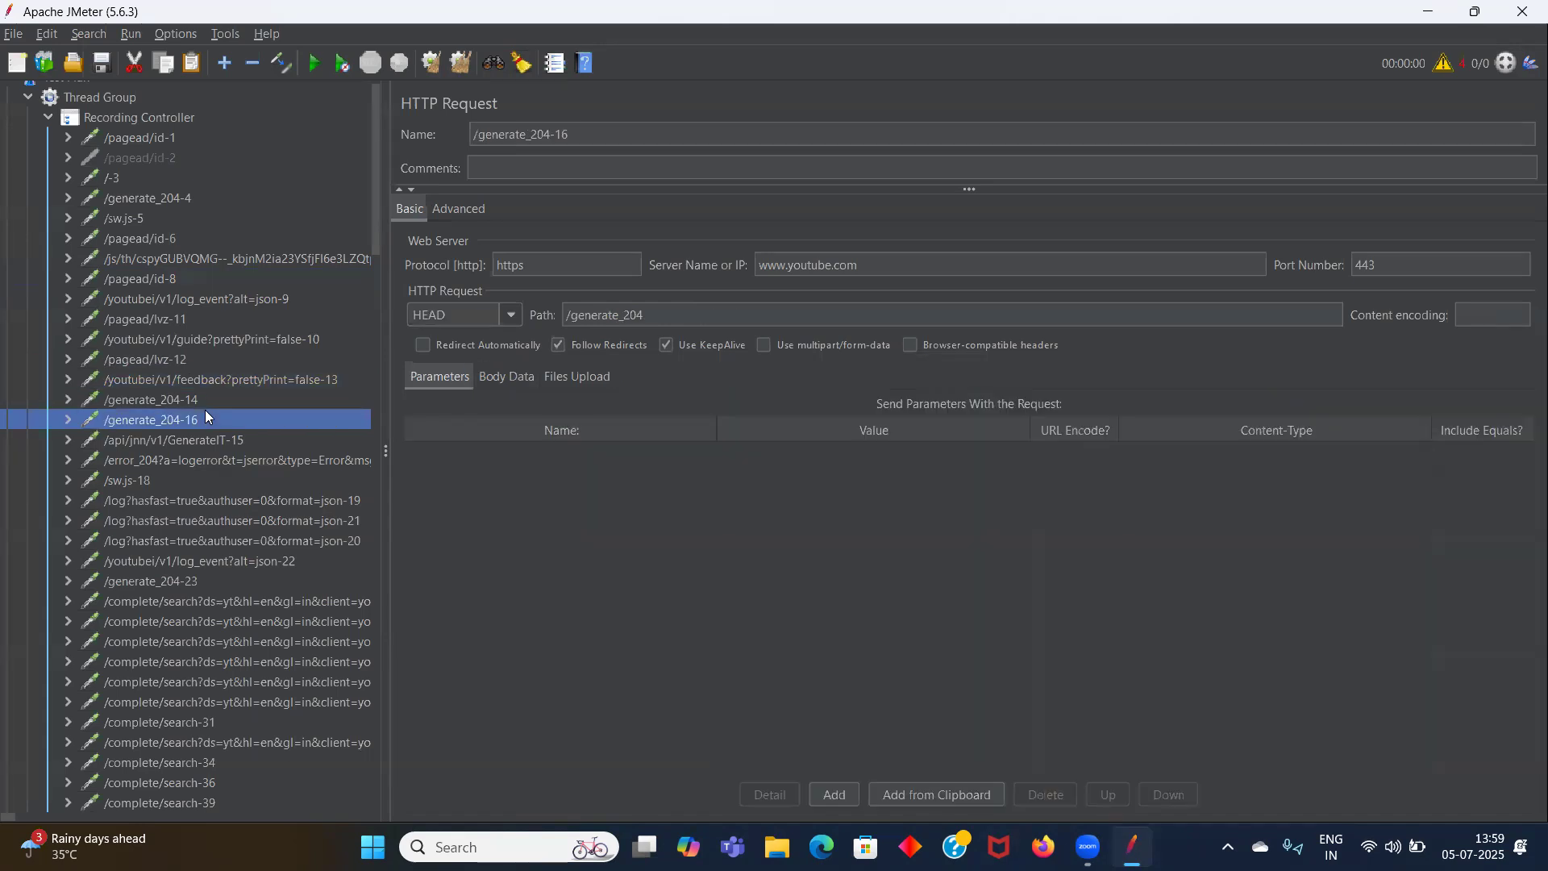
pyautogui.click(202, 478)
pyautogui.click(203, 539)
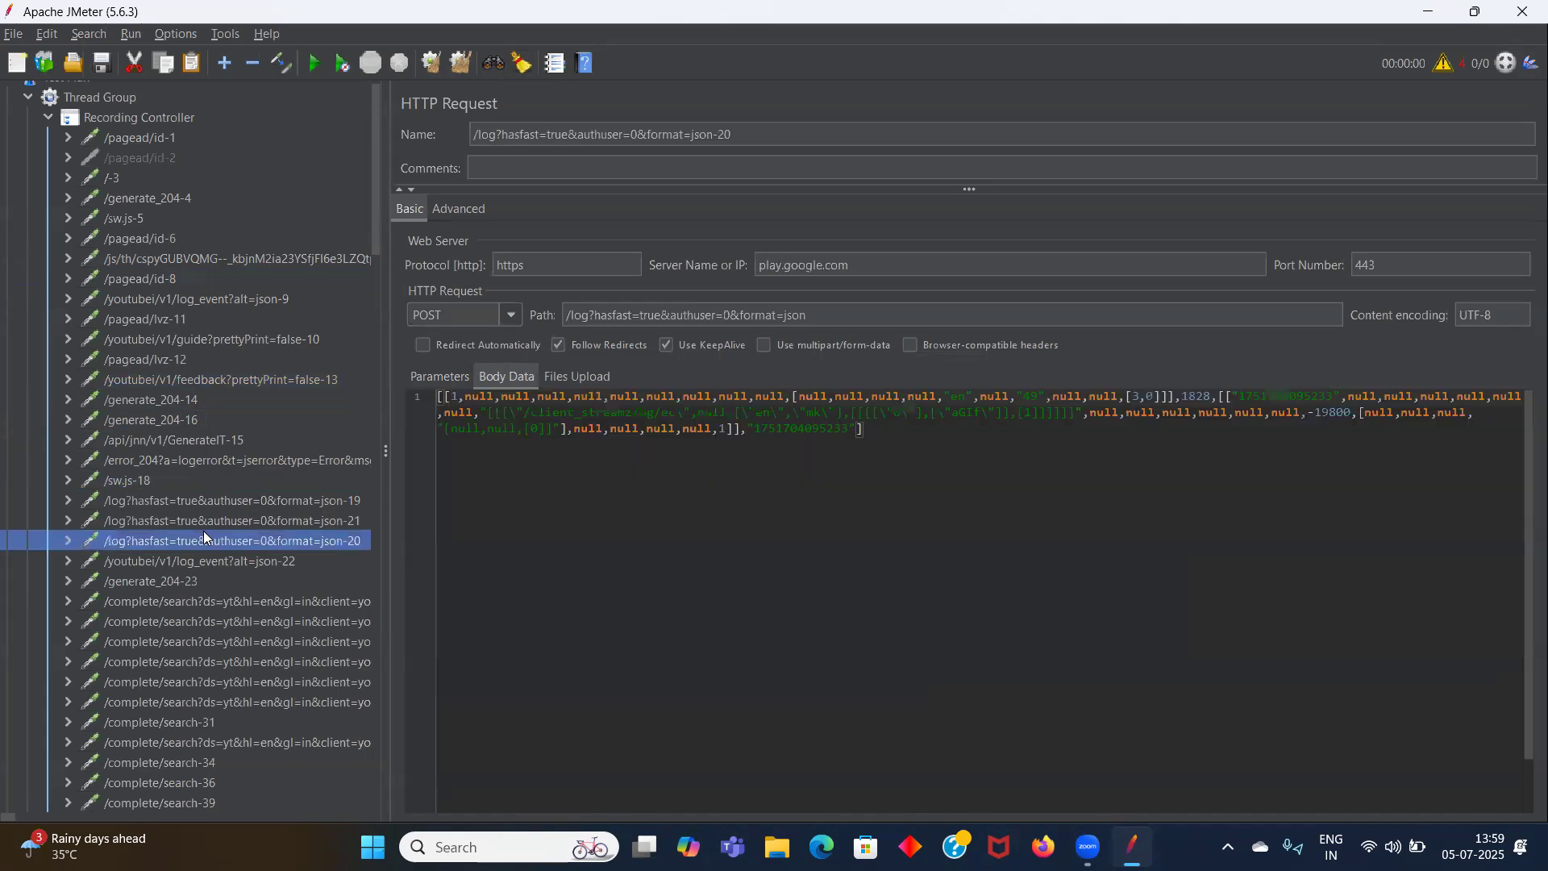
# - Examine the methods and parameters of the first recorded /complete/search requests, through /complete/search-36
pyautogui.click(203, 608)
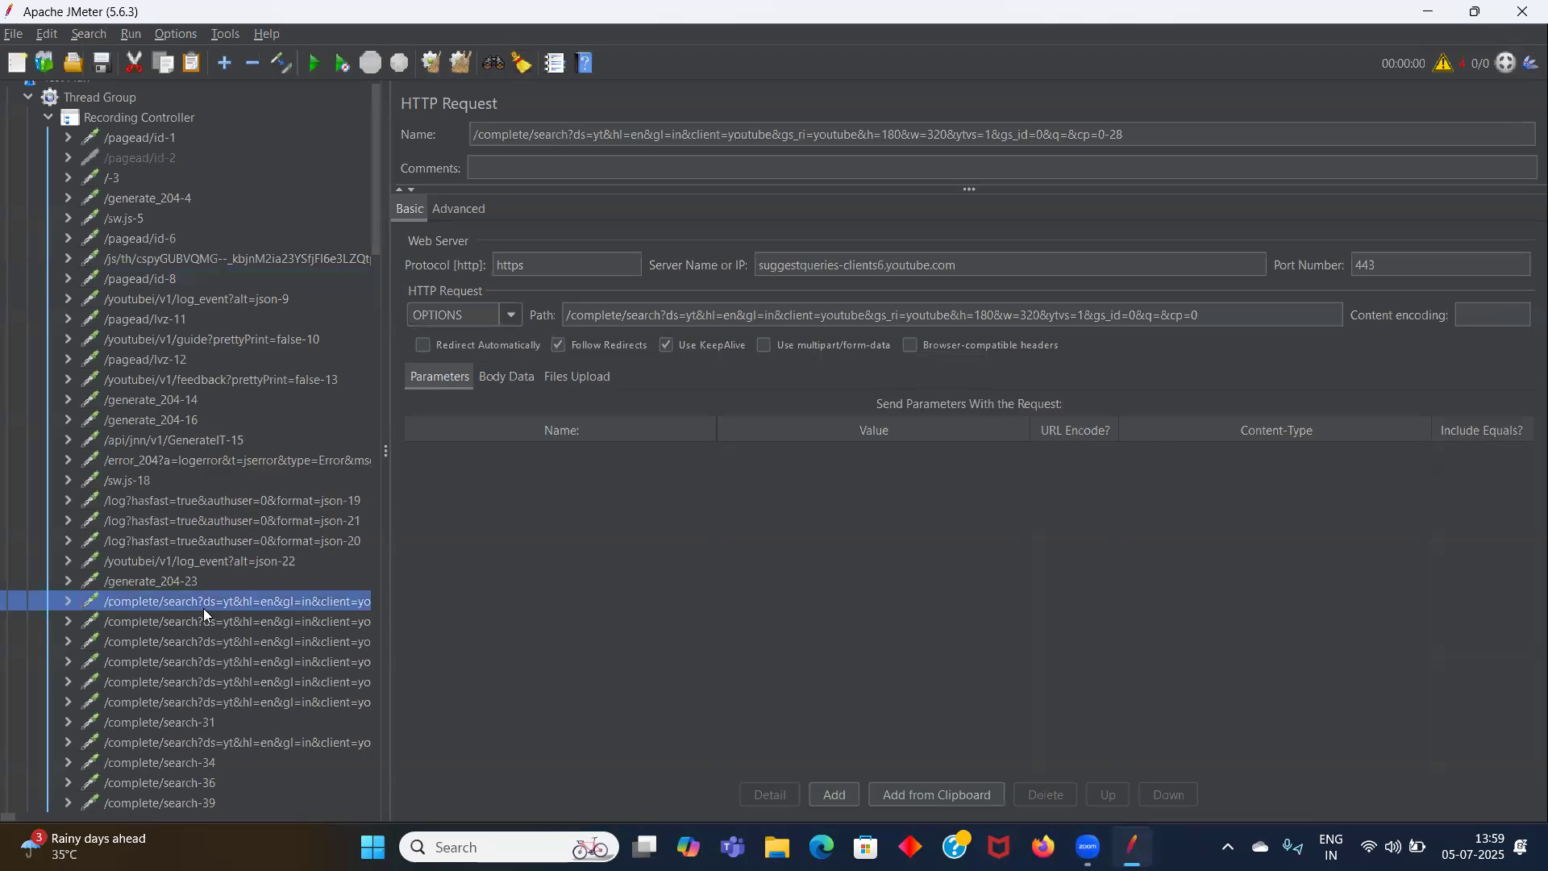
pyautogui.click(204, 644)
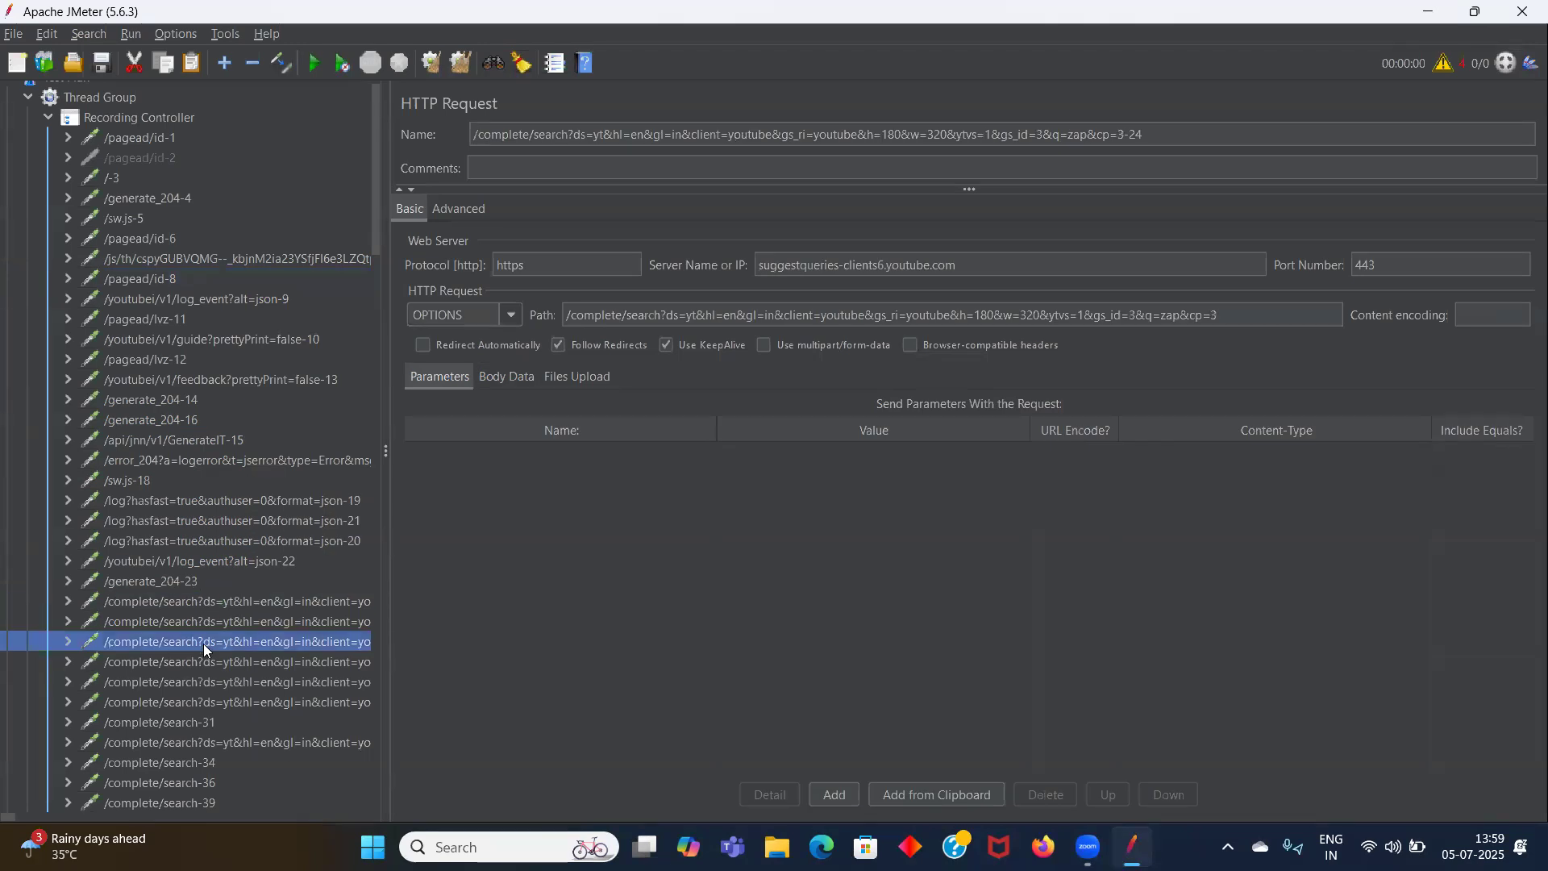
pyautogui.click(202, 687)
pyautogui.scroll(-1, 202, 690)
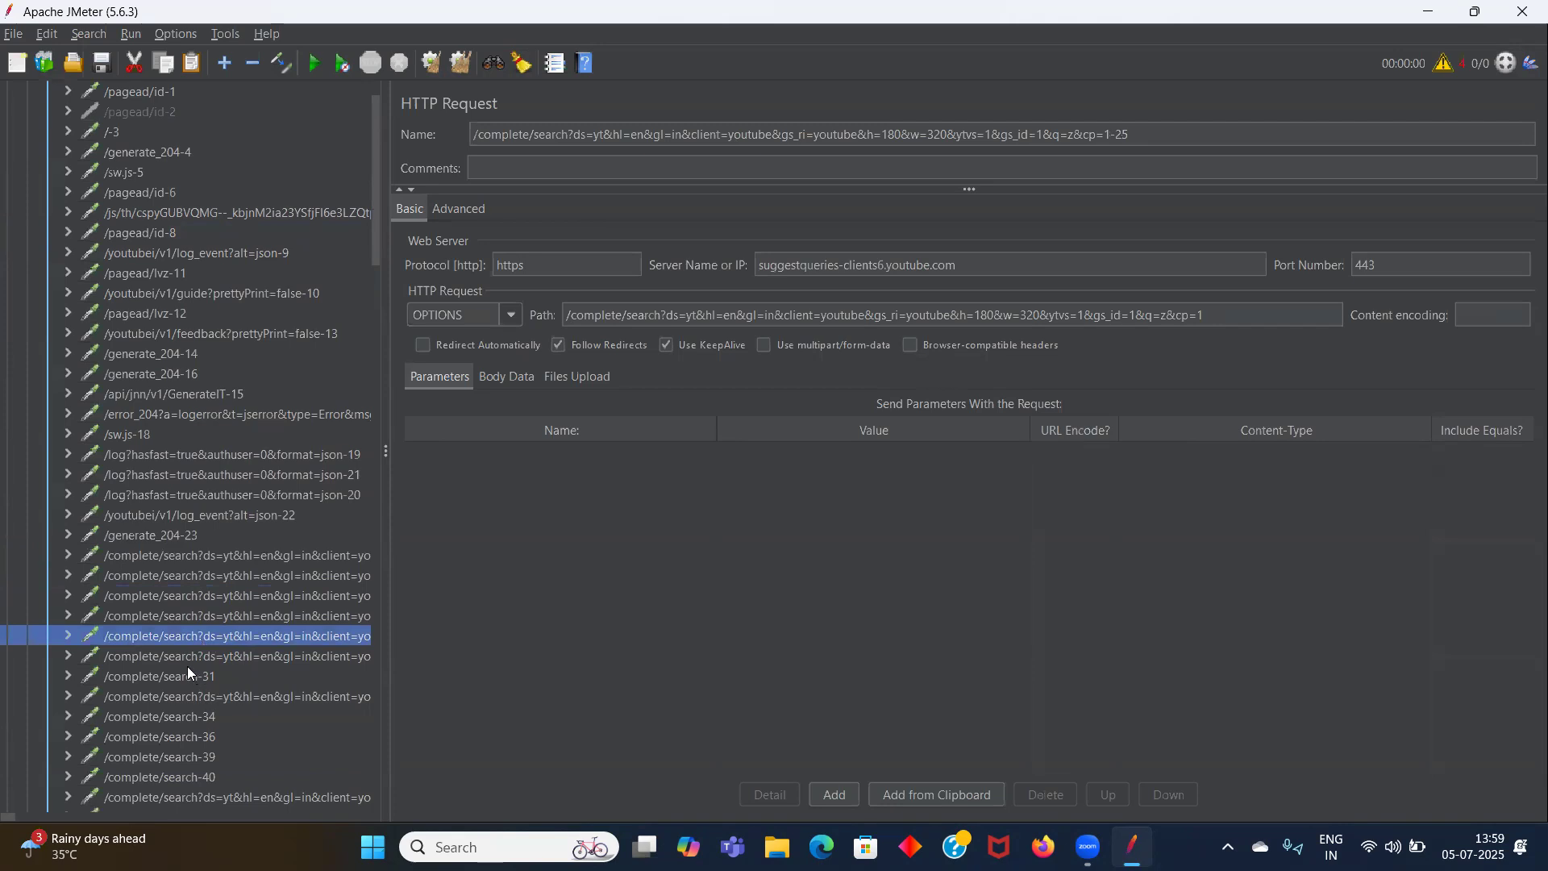
pyautogui.click(187, 676)
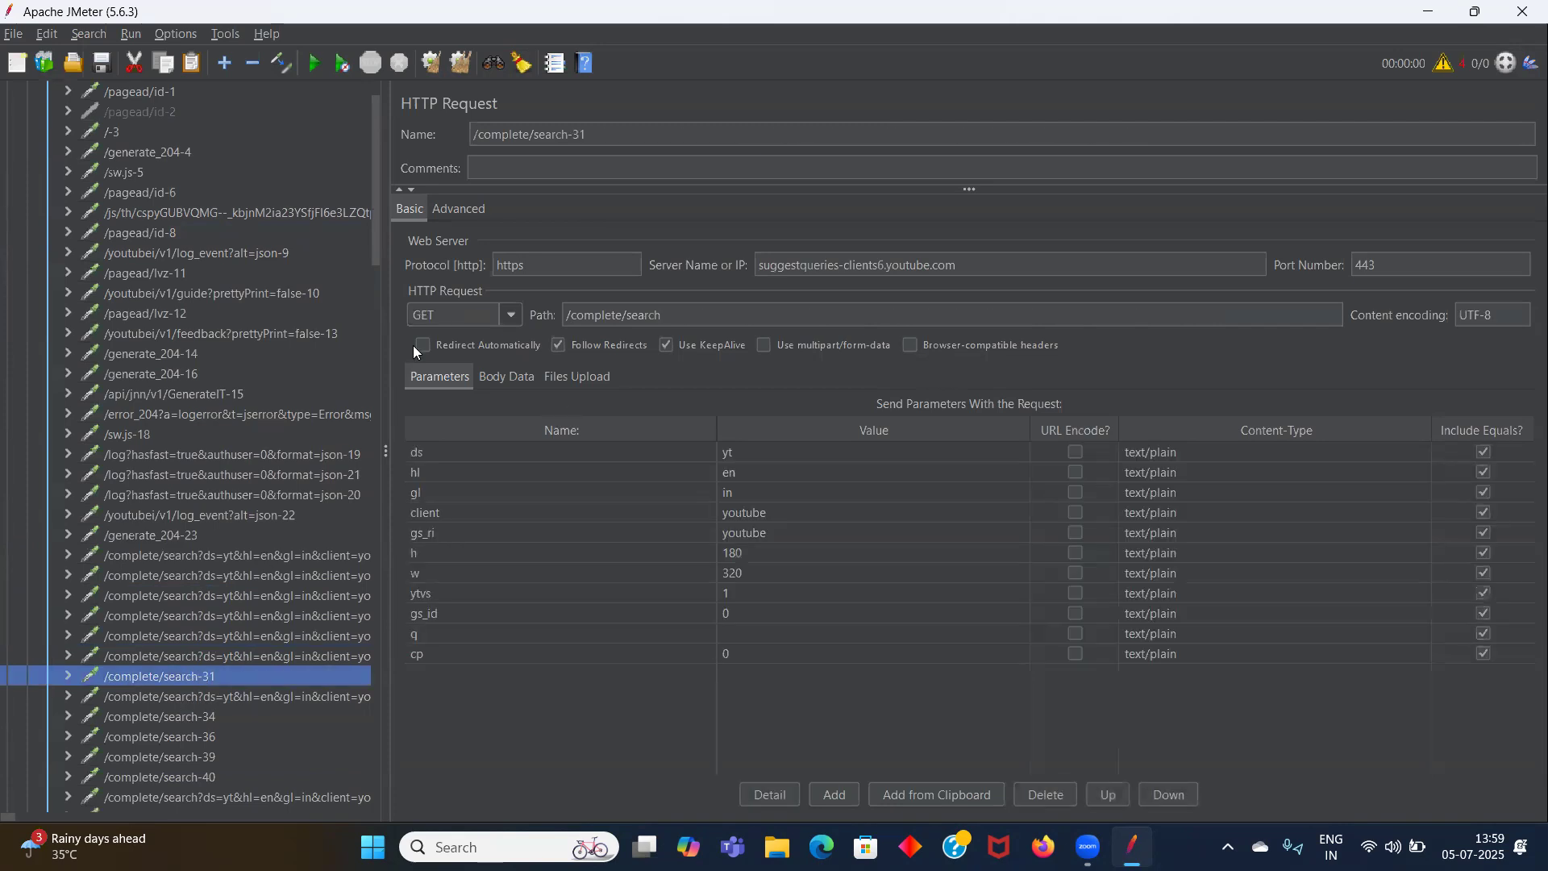
pyautogui.click(216, 697)
pyautogui.click(180, 722)
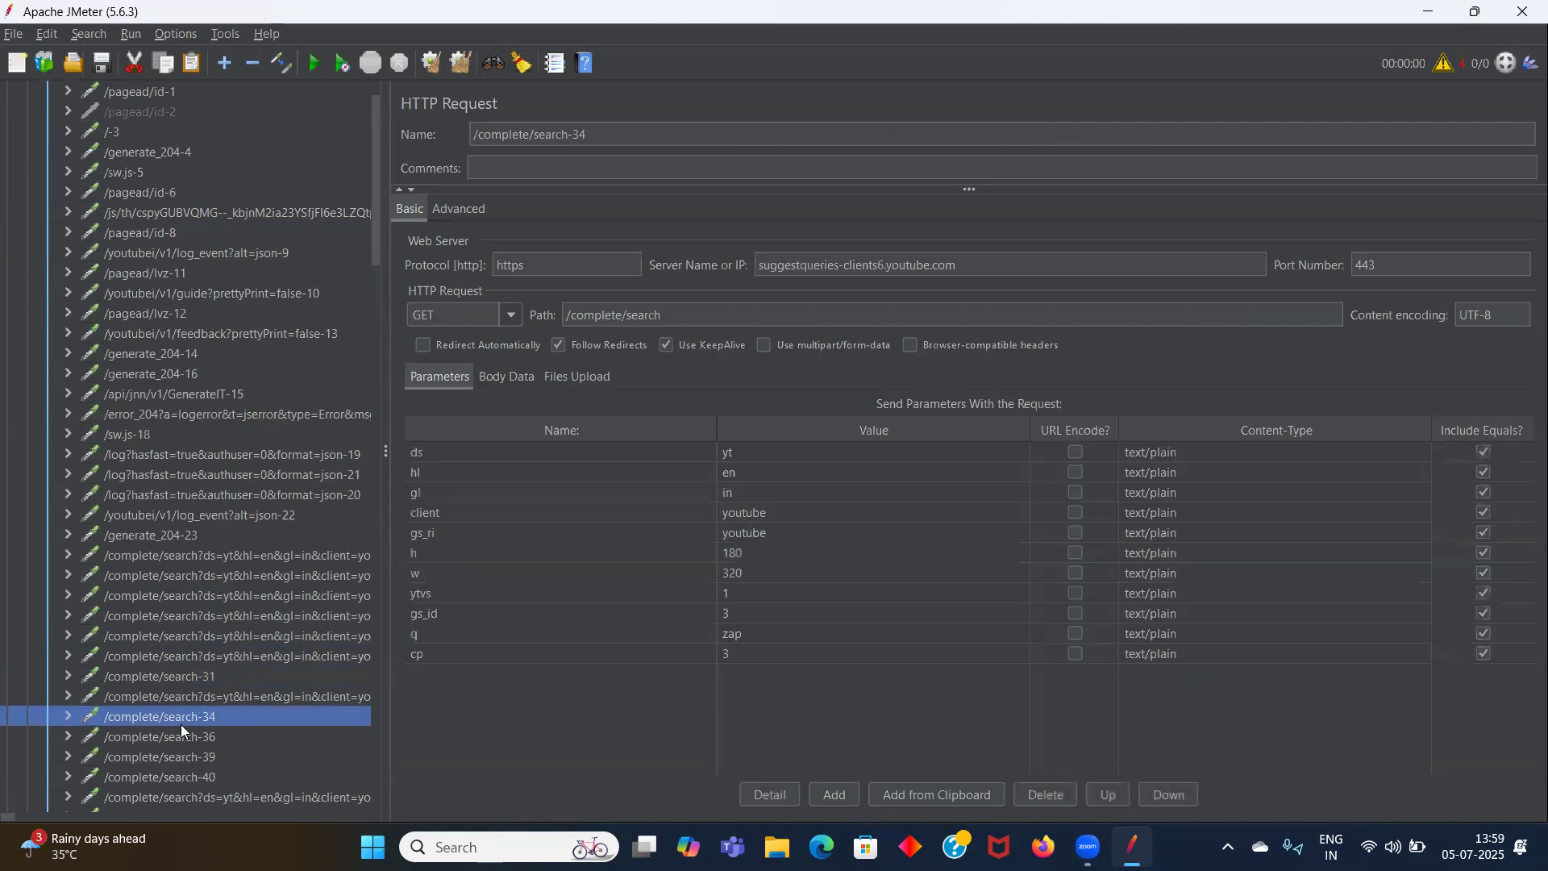
pyautogui.click(181, 737)
pyautogui.scroll(-3, 181, 740)
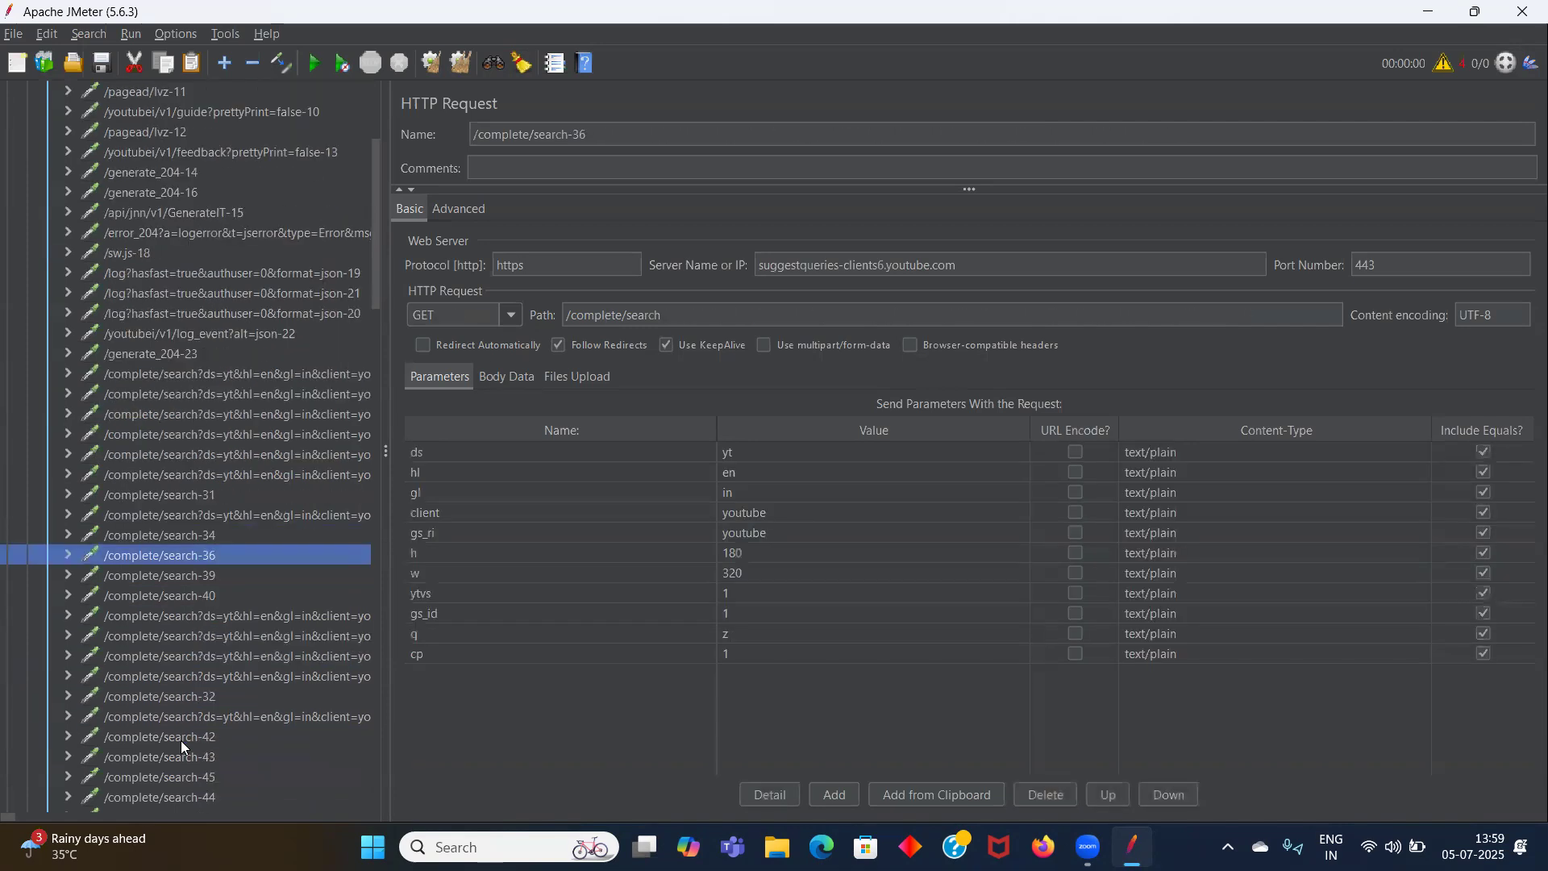
# - Compare the query values in the following /complete/search requests, including /complete/search-44 and /complete/search-42, up to the request numbered 48
pyautogui.click(197, 636)
pyautogui.click(201, 695)
pyautogui.click(196, 657)
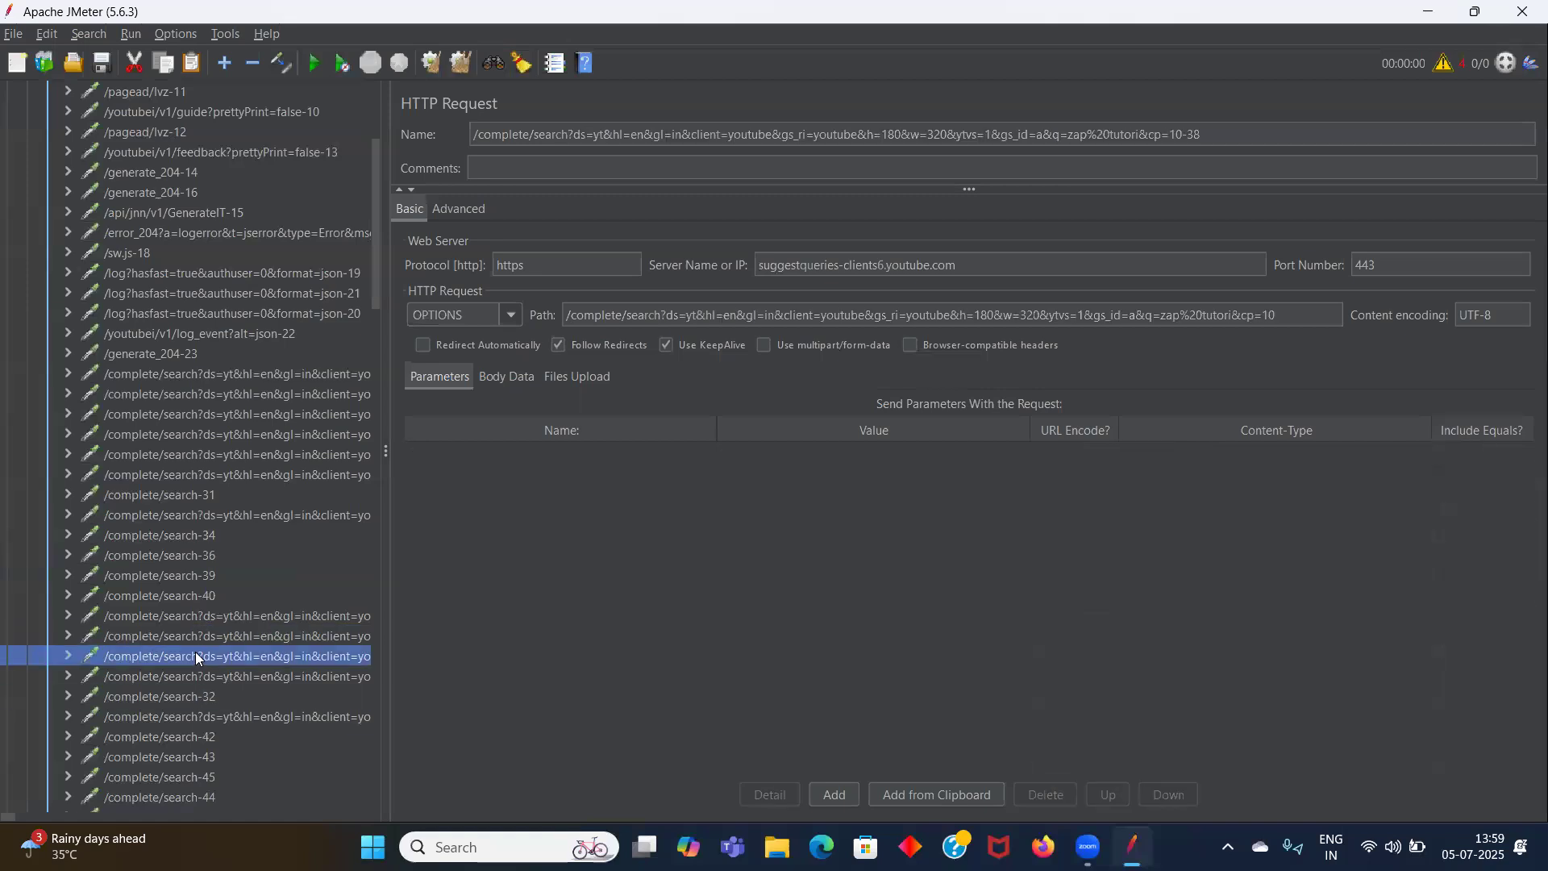
pyautogui.scroll(-3, 182, 726)
pyautogui.click(174, 606)
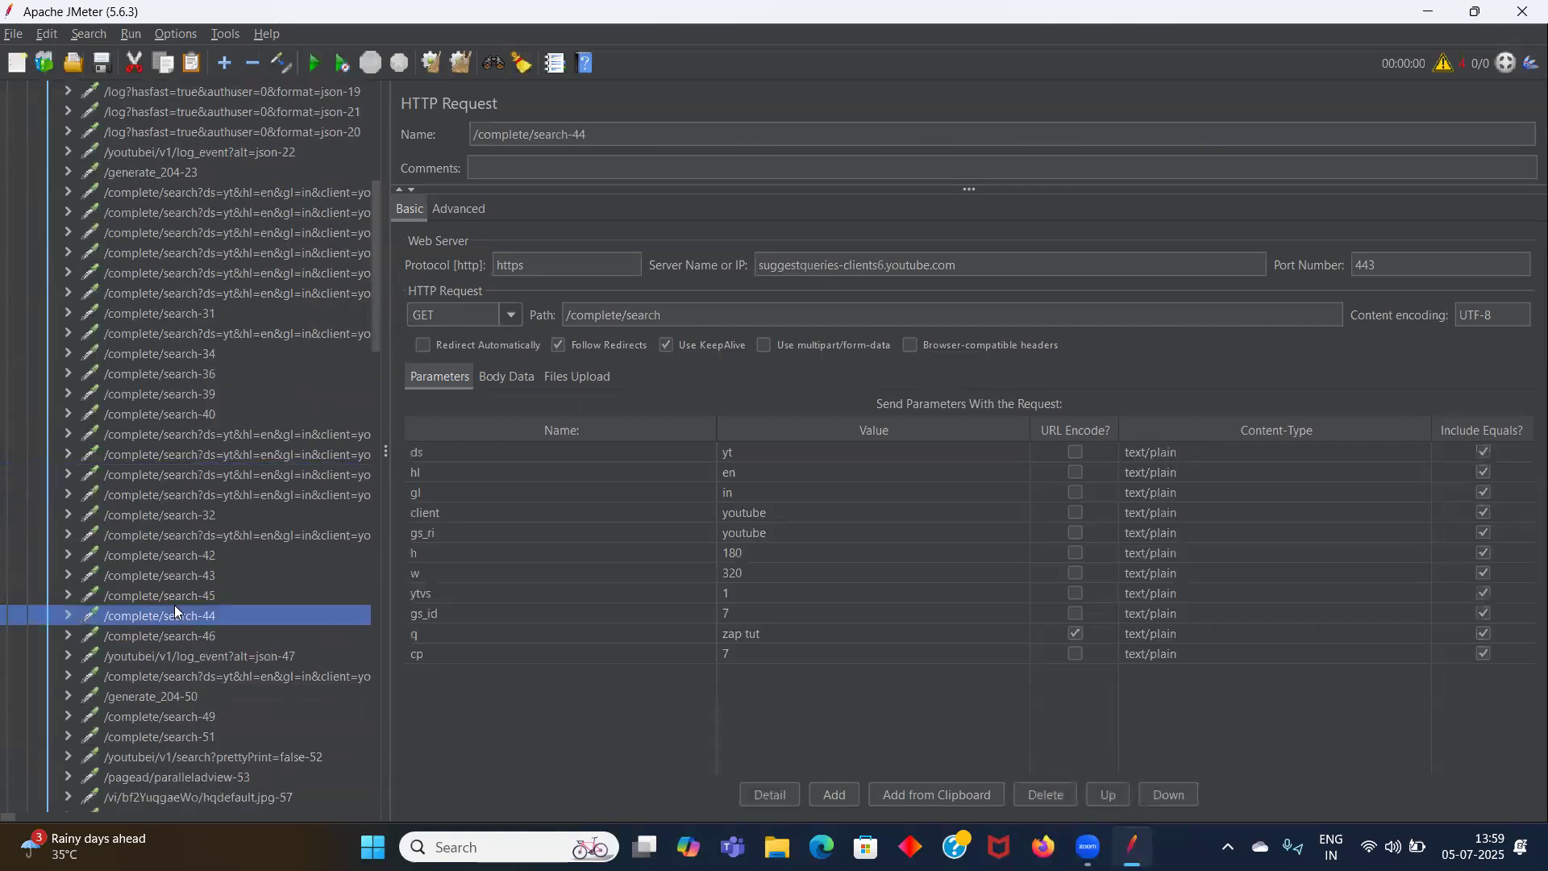
pyautogui.click(181, 550)
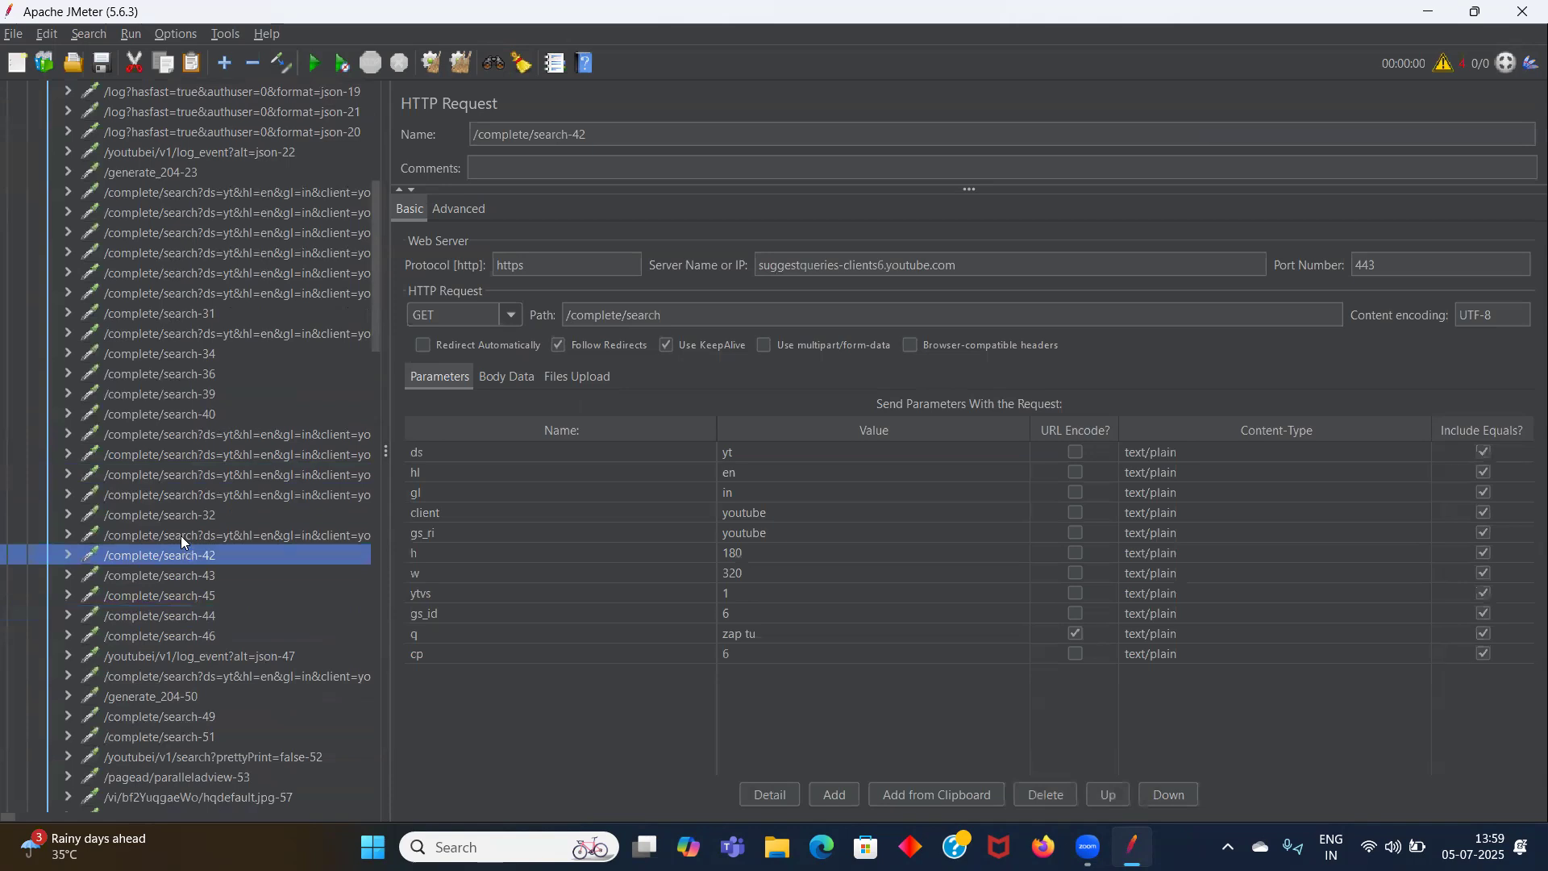
pyautogui.click(180, 536)
pyautogui.click(201, 677)
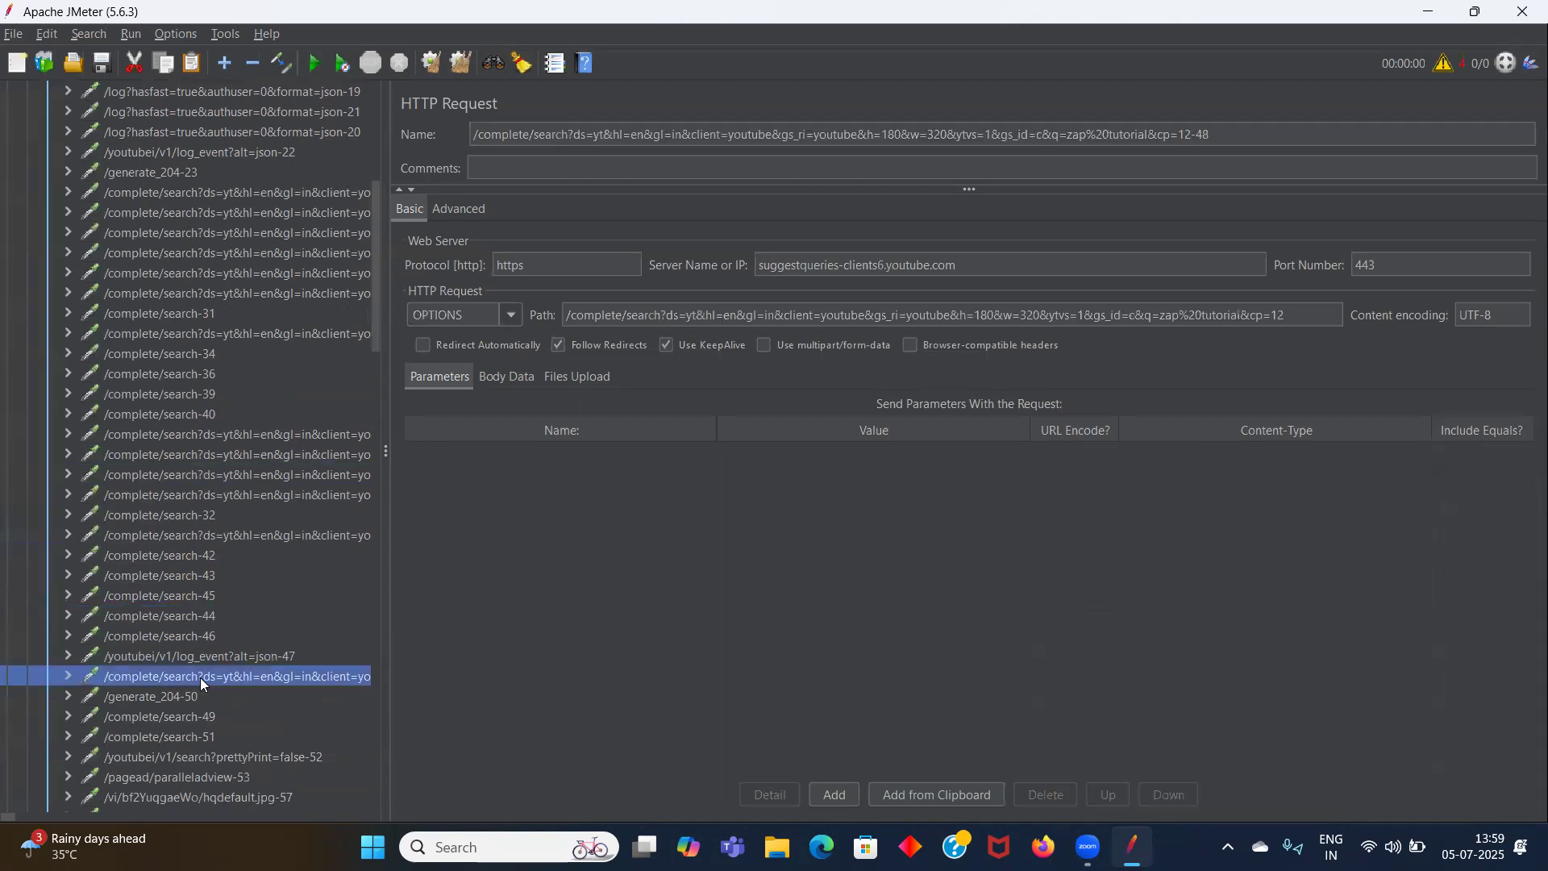
# - Review the remaining captured requests from /generate_204-50 to the end of the recording, including the search body, image and icon requests
pyautogui.scroll(-2, 201, 684)
pyautogui.click(187, 578)
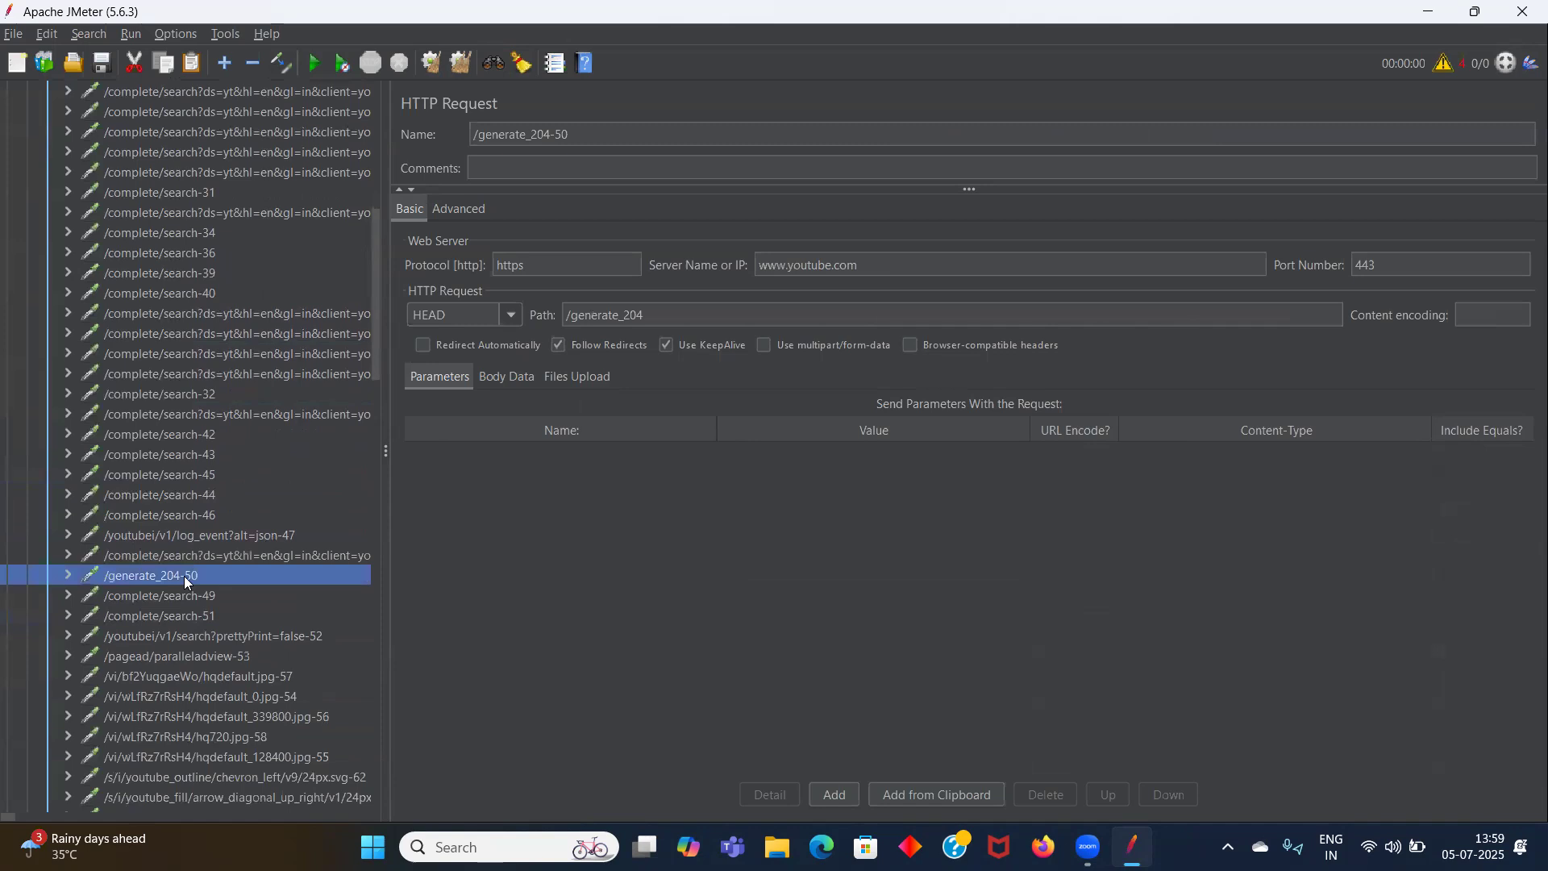
pyautogui.click(188, 596)
pyautogui.click(189, 632)
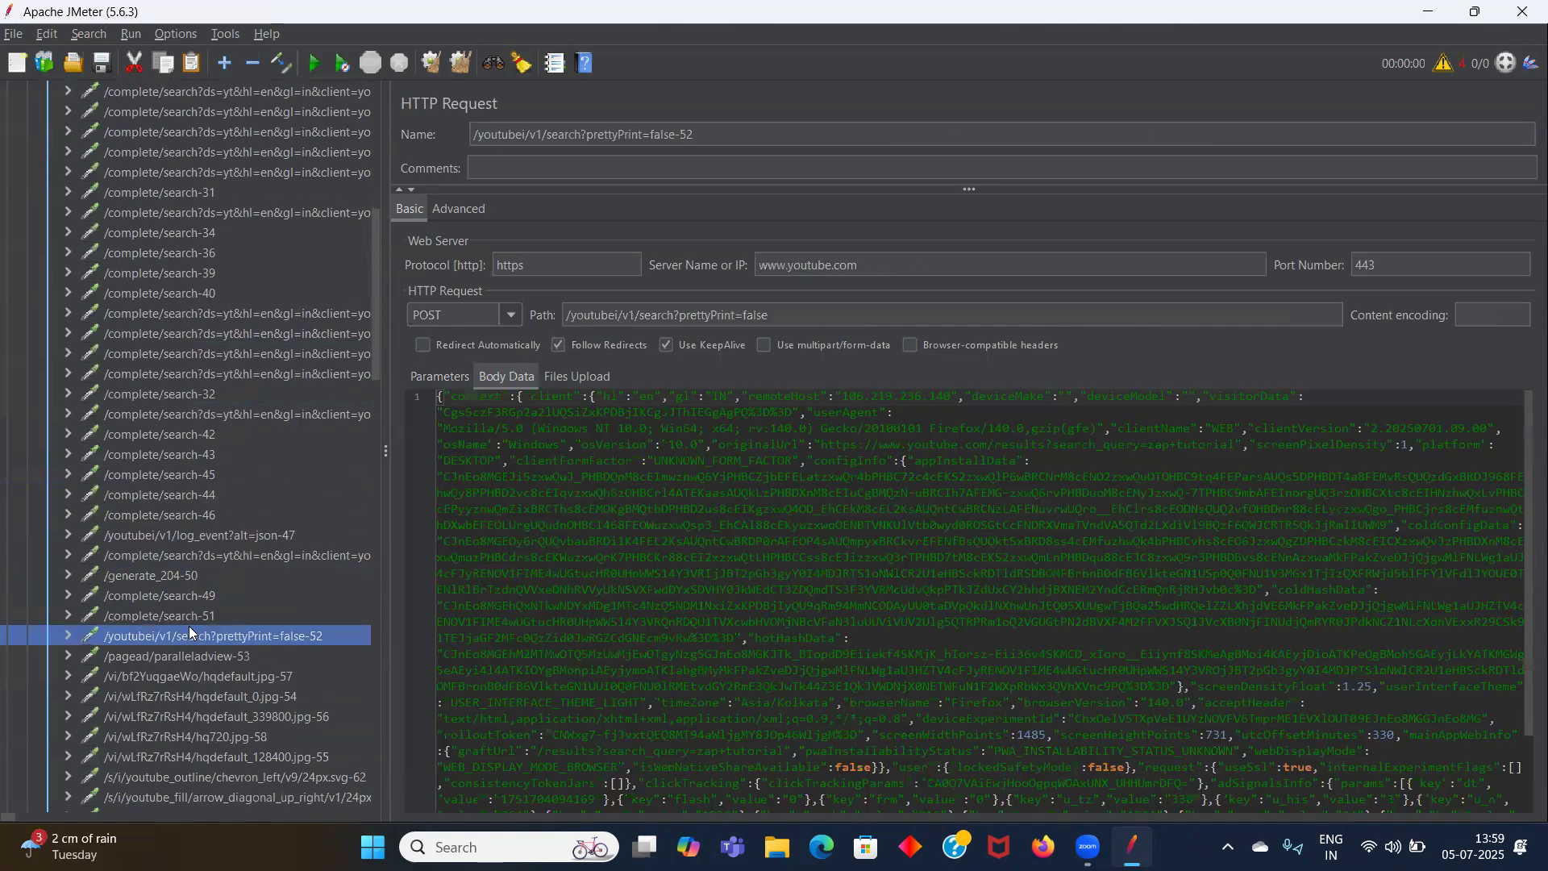
pyautogui.click(204, 713)
pyautogui.scroll(-10, 203, 708)
pyautogui.scroll(-8, 204, 710)
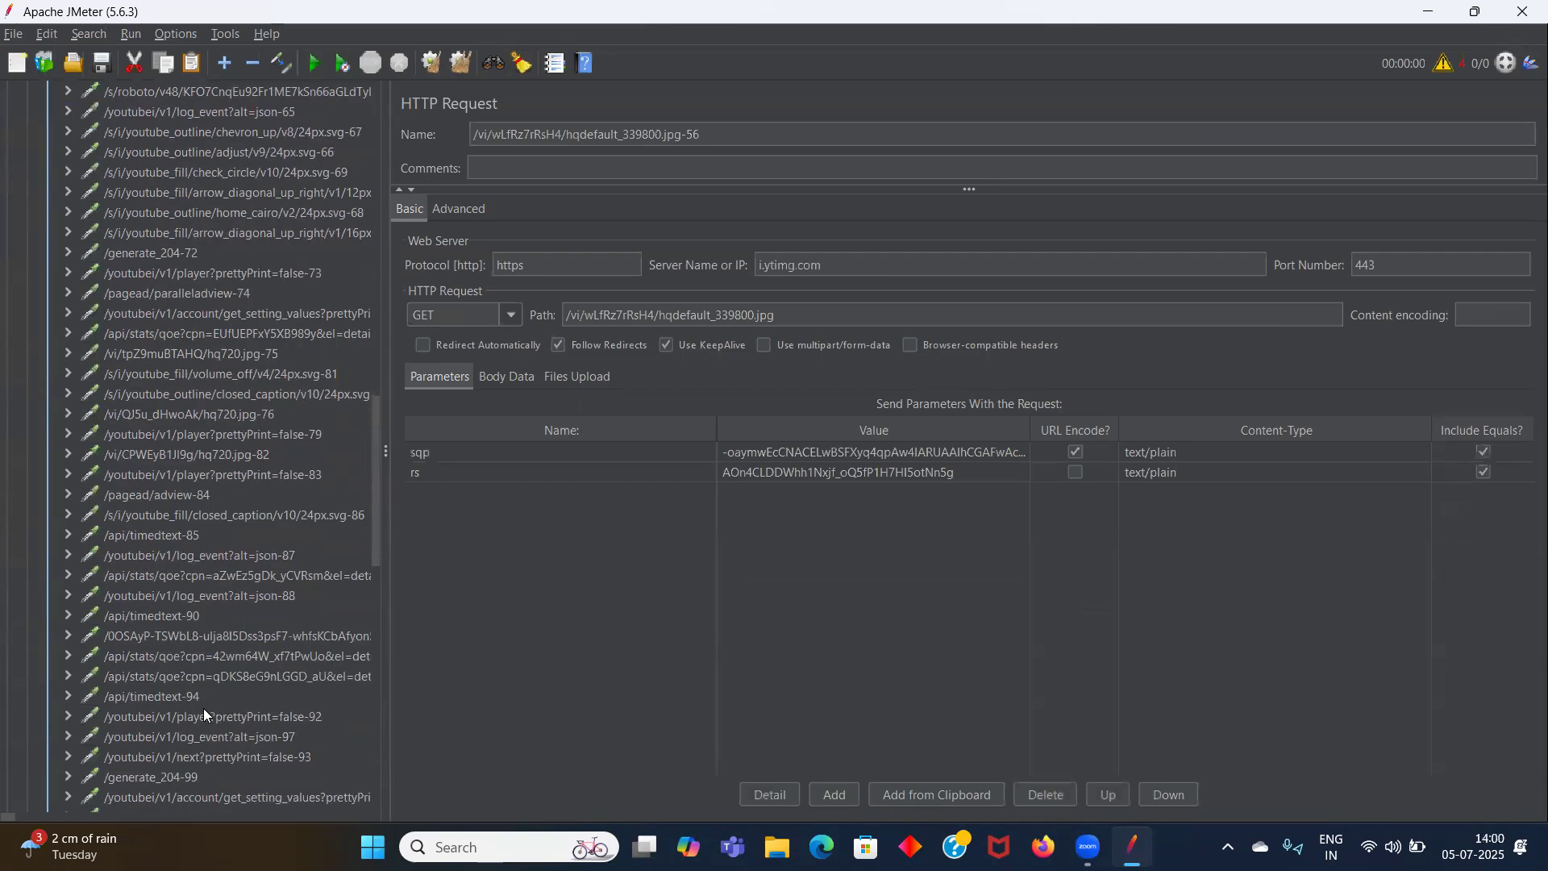
pyautogui.scroll(-4, 203, 707)
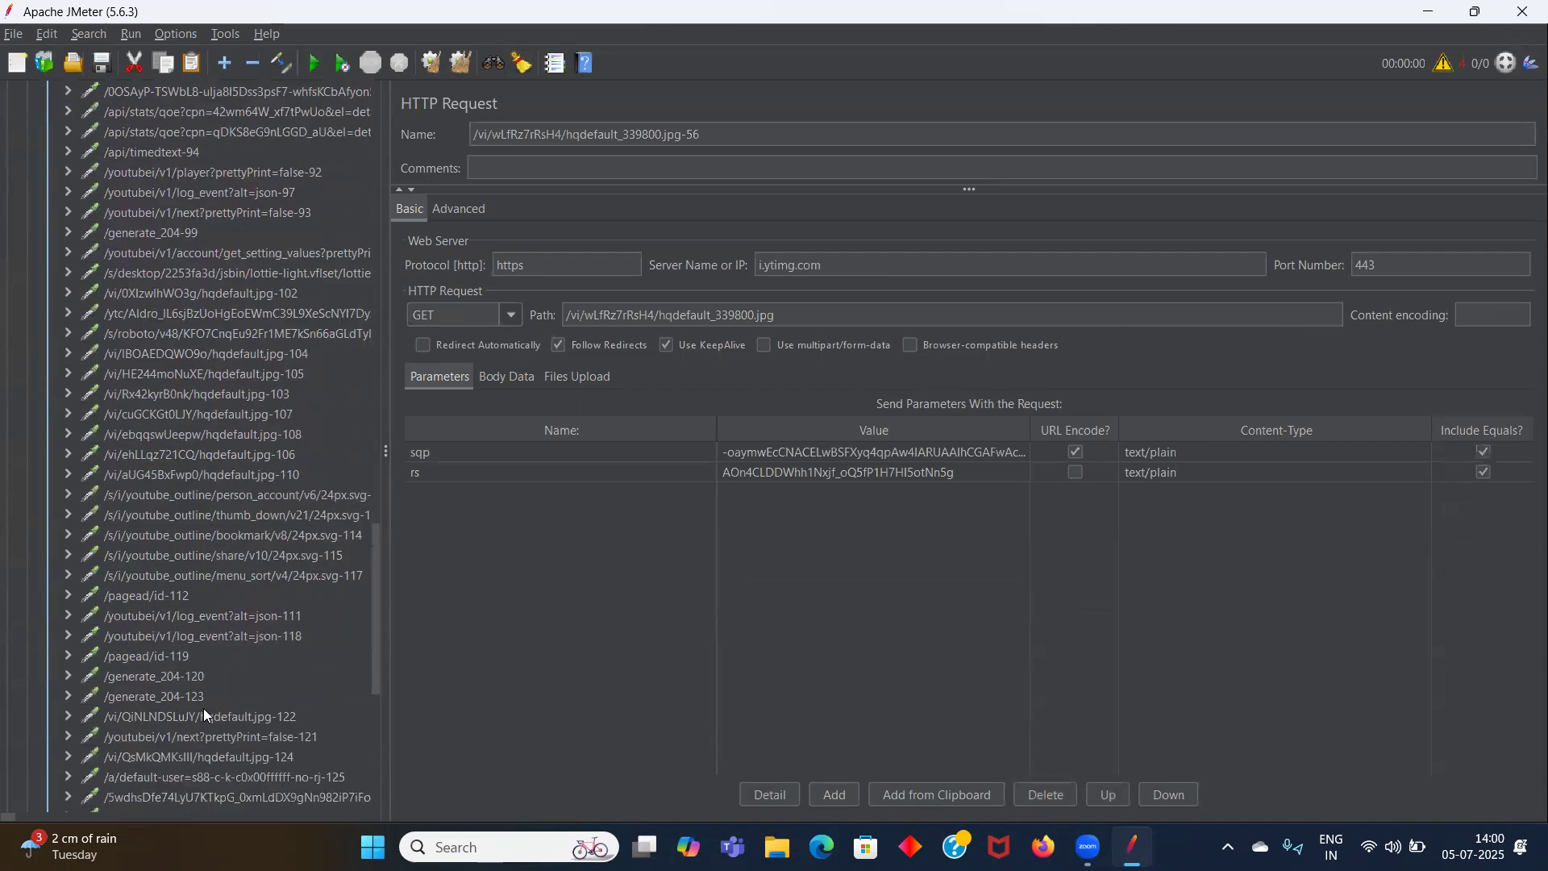
pyautogui.click(229, 536)
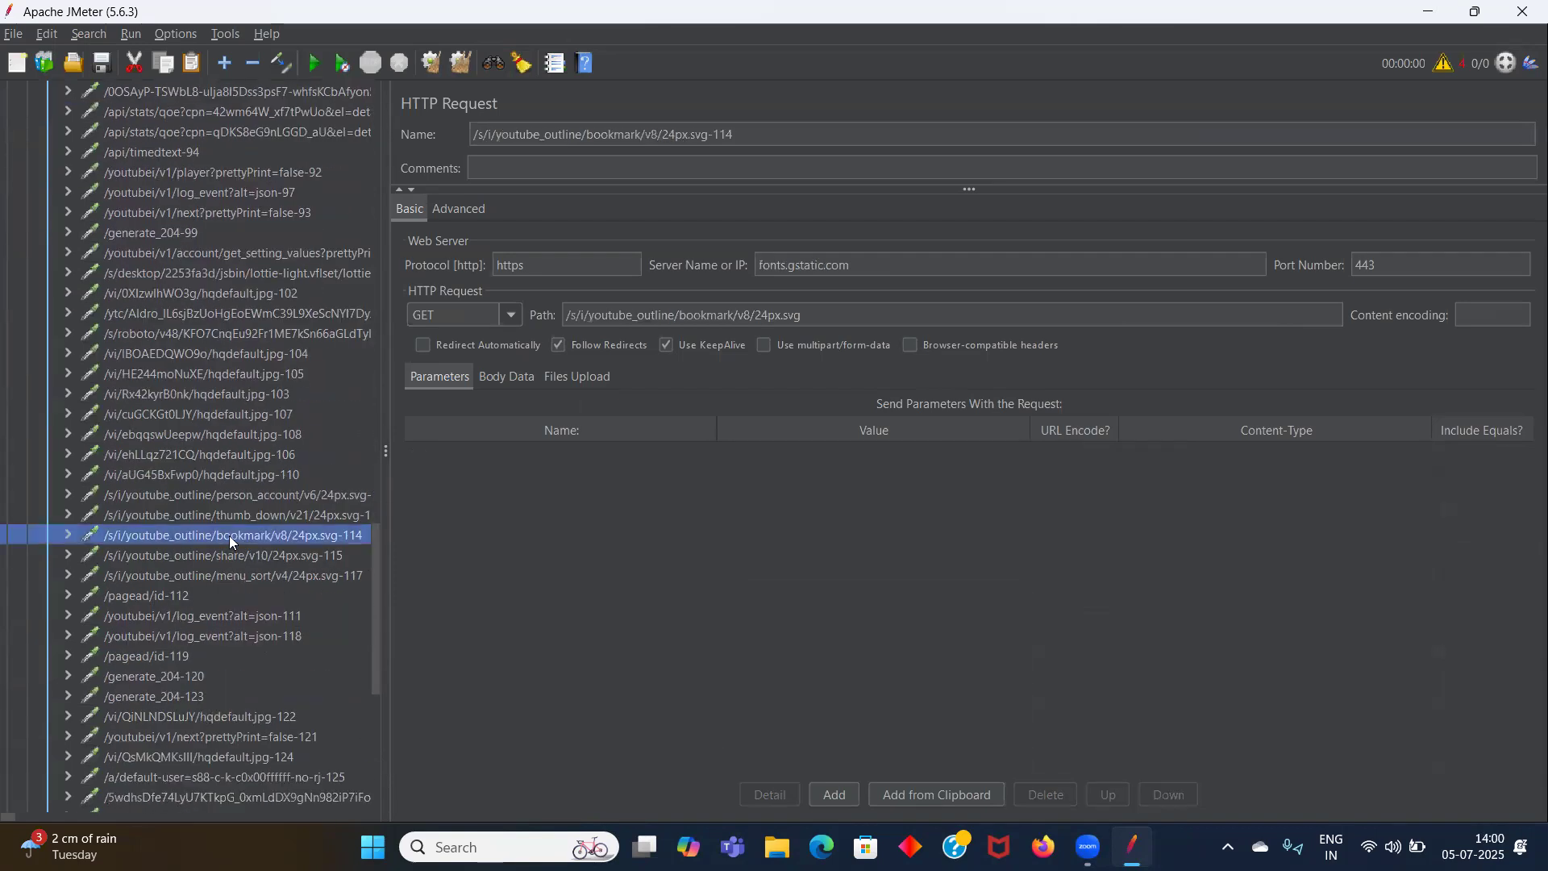
pyautogui.click(202, 697)
pyautogui.scroll(-8, 203, 704)
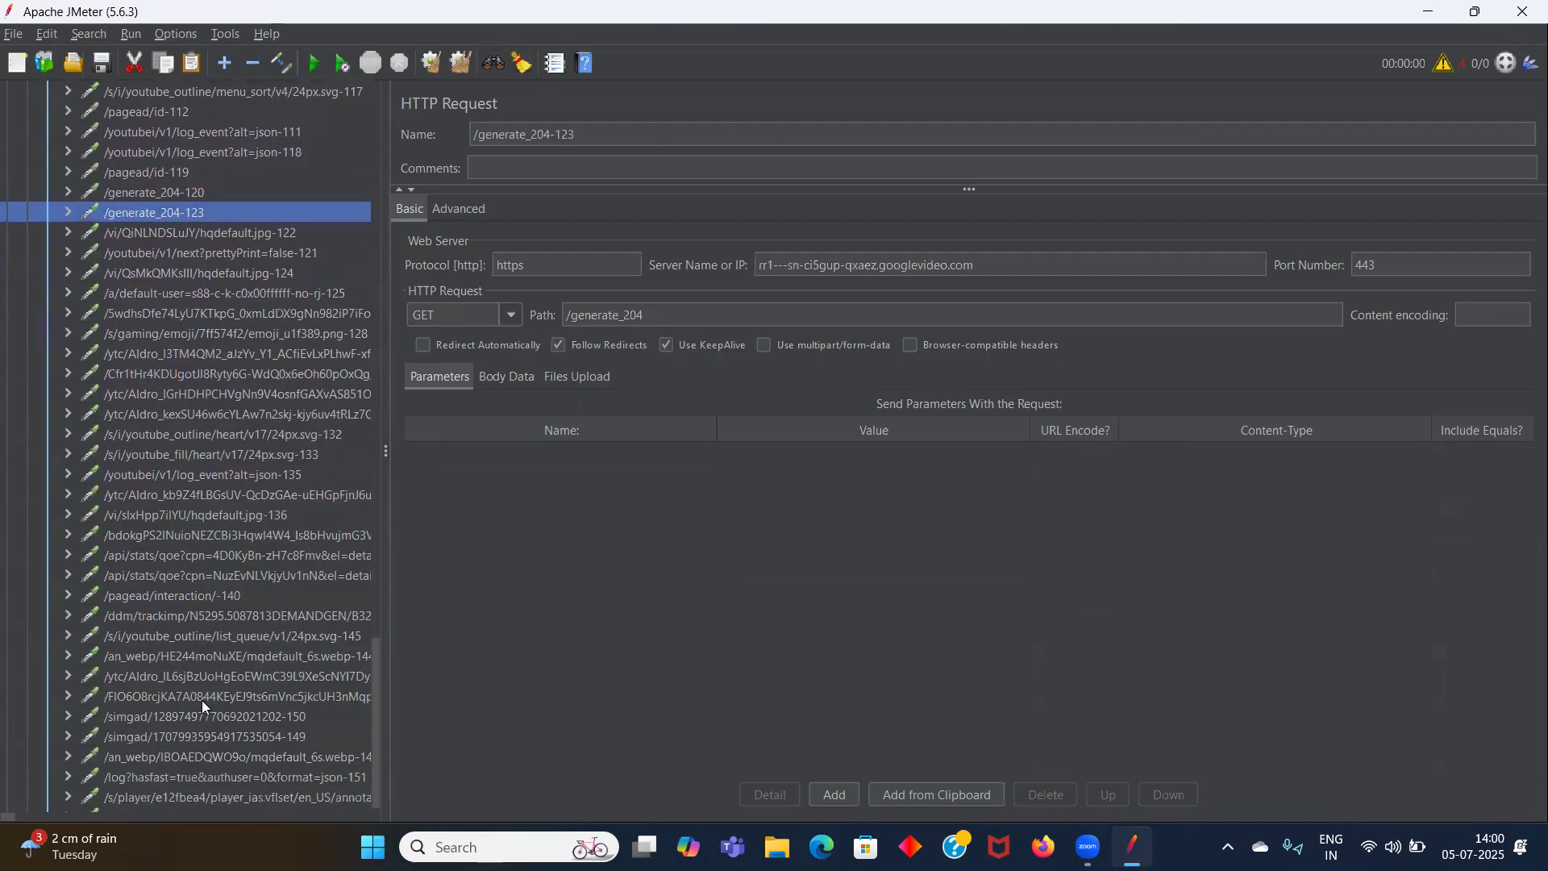
pyautogui.scroll(-2, 202, 704)
pyautogui.click(203, 703)
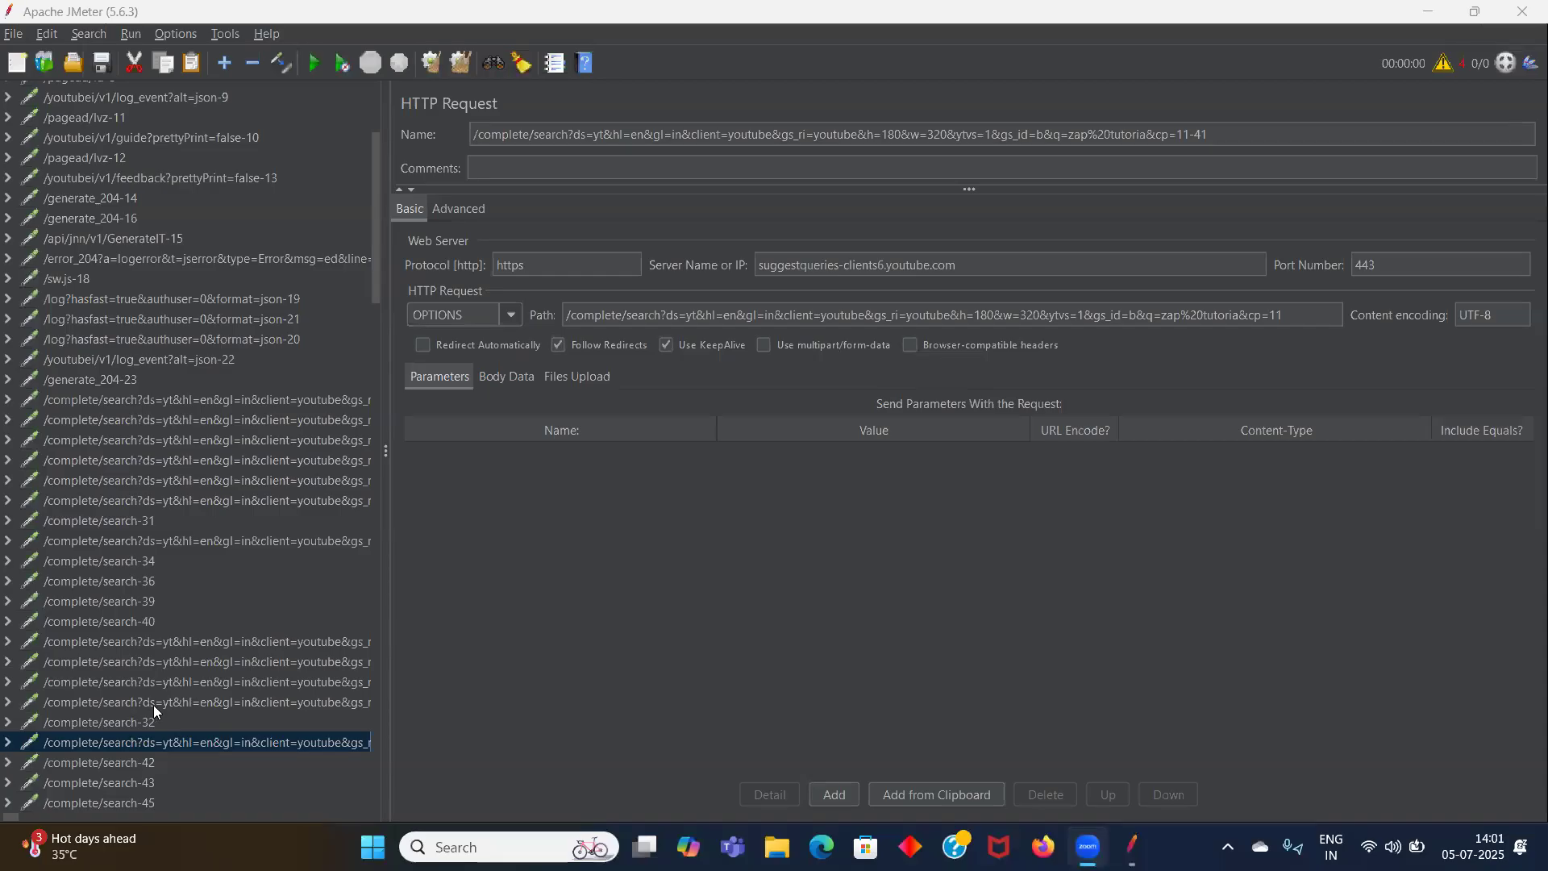
# - Go through the requests from /complete/search-42 past /youtubei/v1/search?prettyPrint=false-52, checking each q parameter value and the search request's body data
pyautogui.click(147, 767)
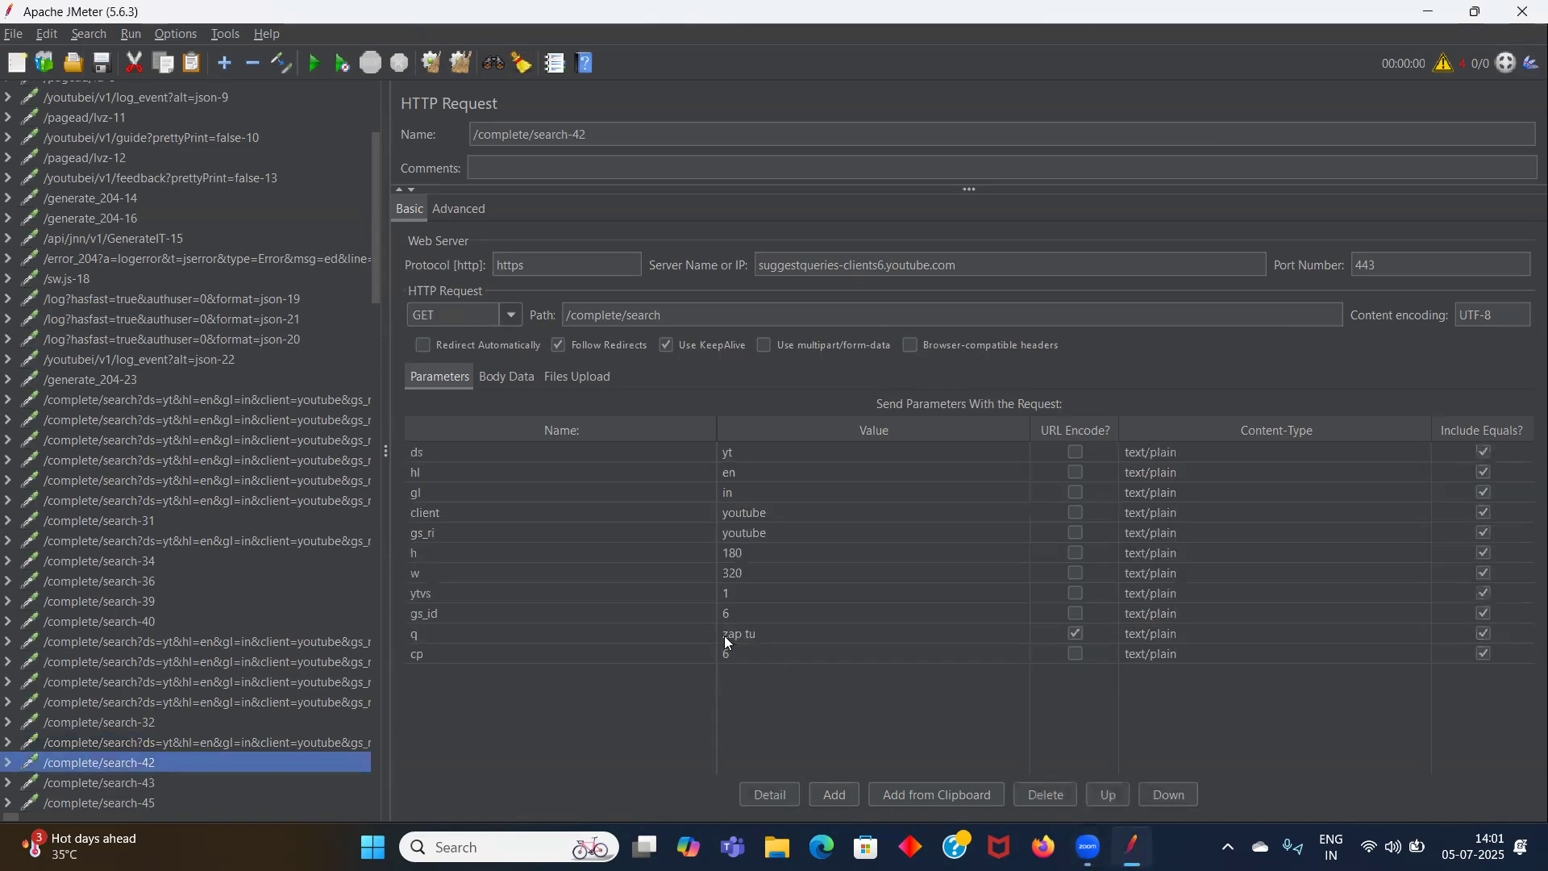
pyautogui.press('Down')
pyautogui.press('Down')
pyautogui.press('Down')
pyautogui.press('Down')
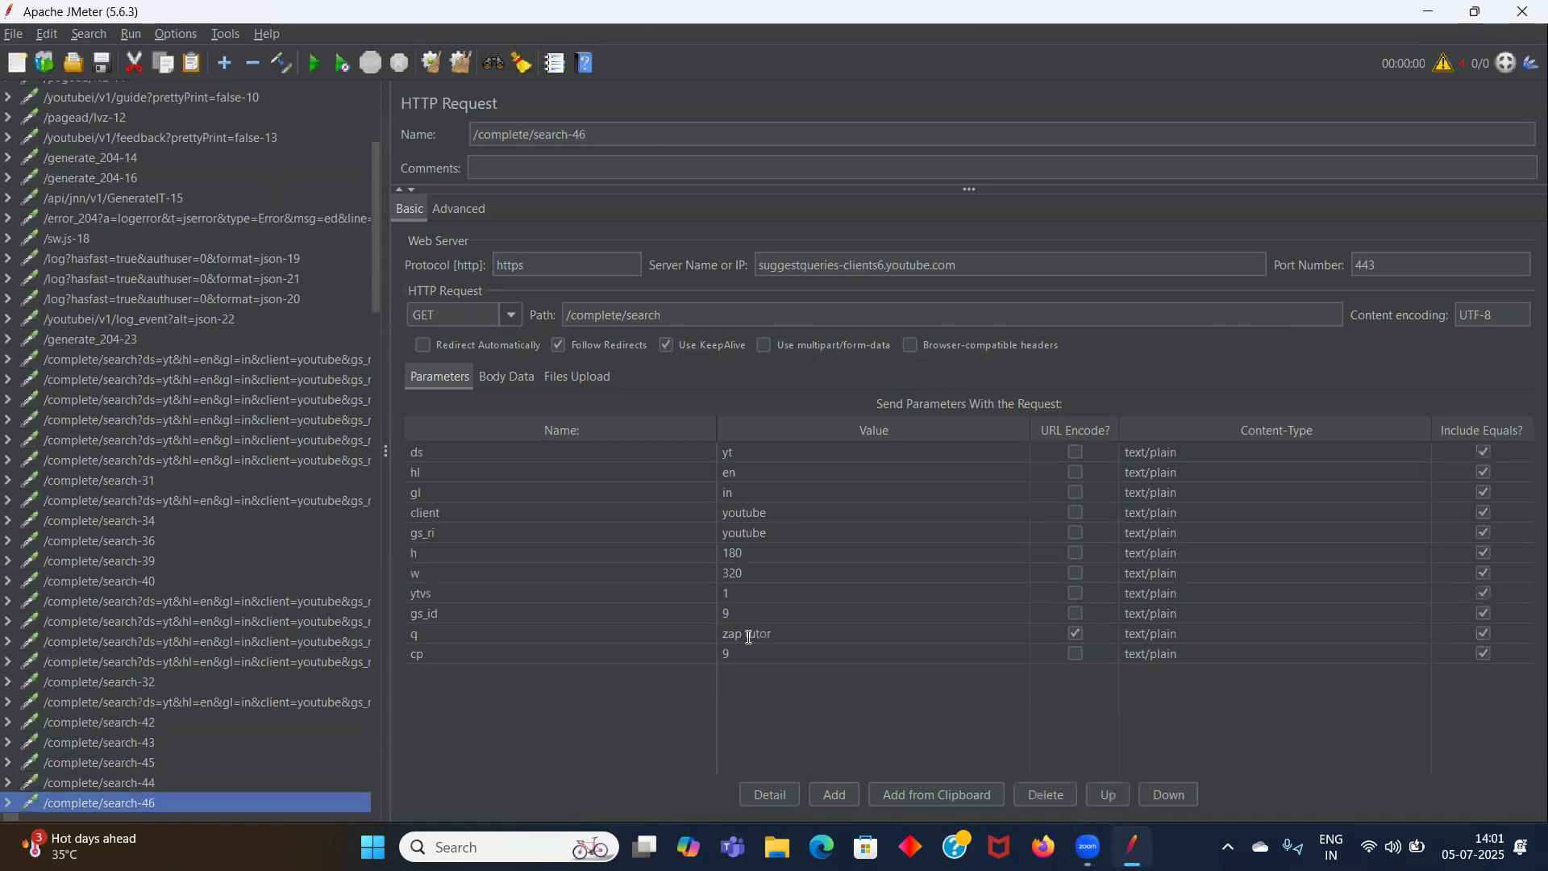
pyautogui.press('Down')
pyautogui.press('Down')
pyautogui.press('Down')
pyautogui.press('Down')
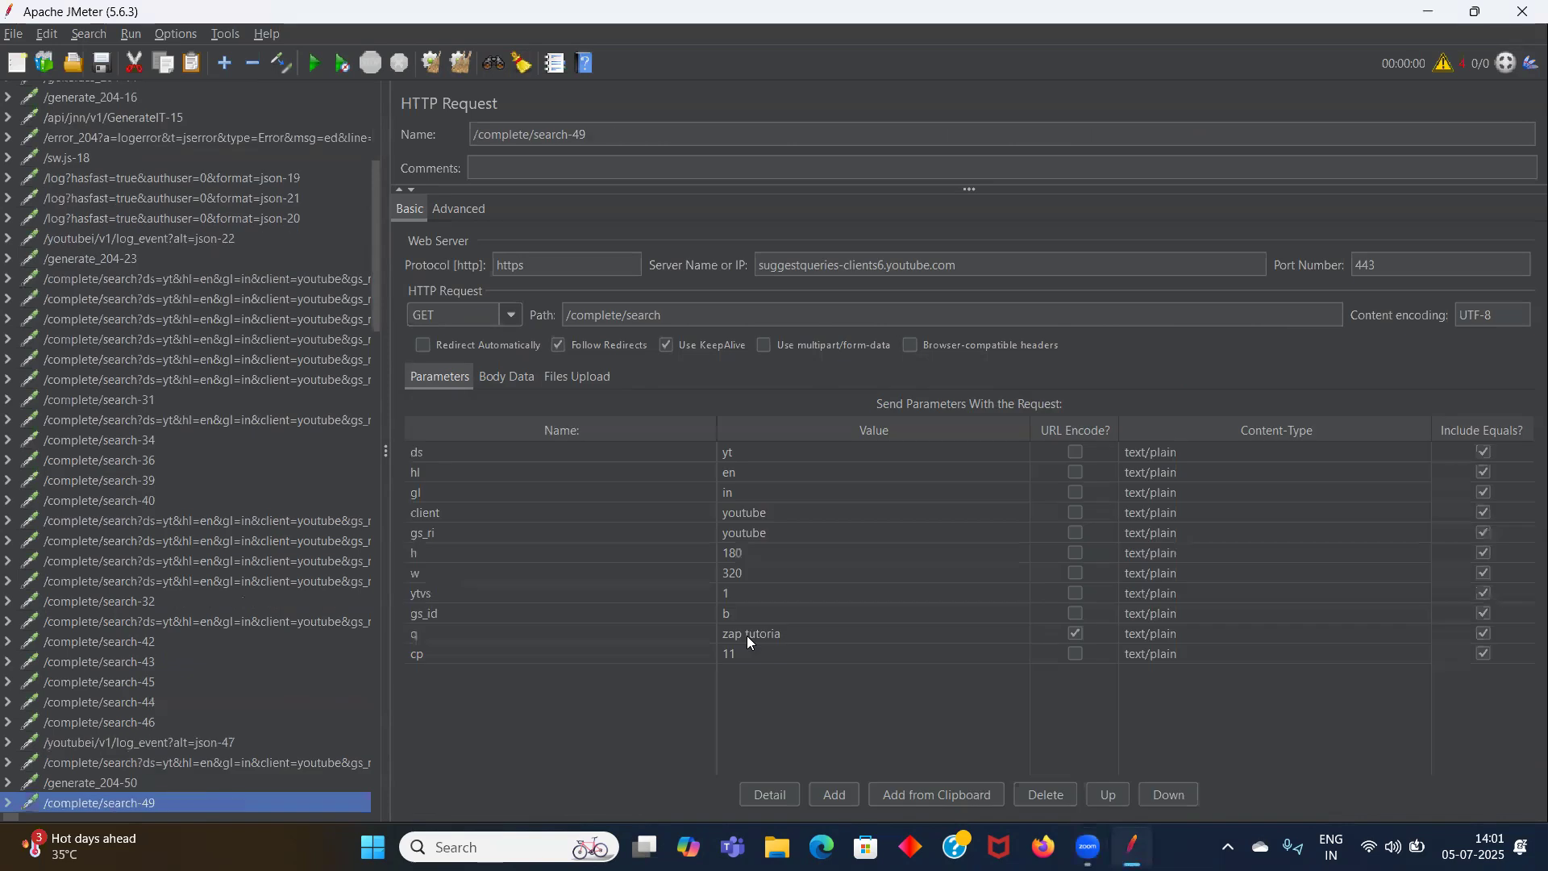
pyautogui.press('Down')
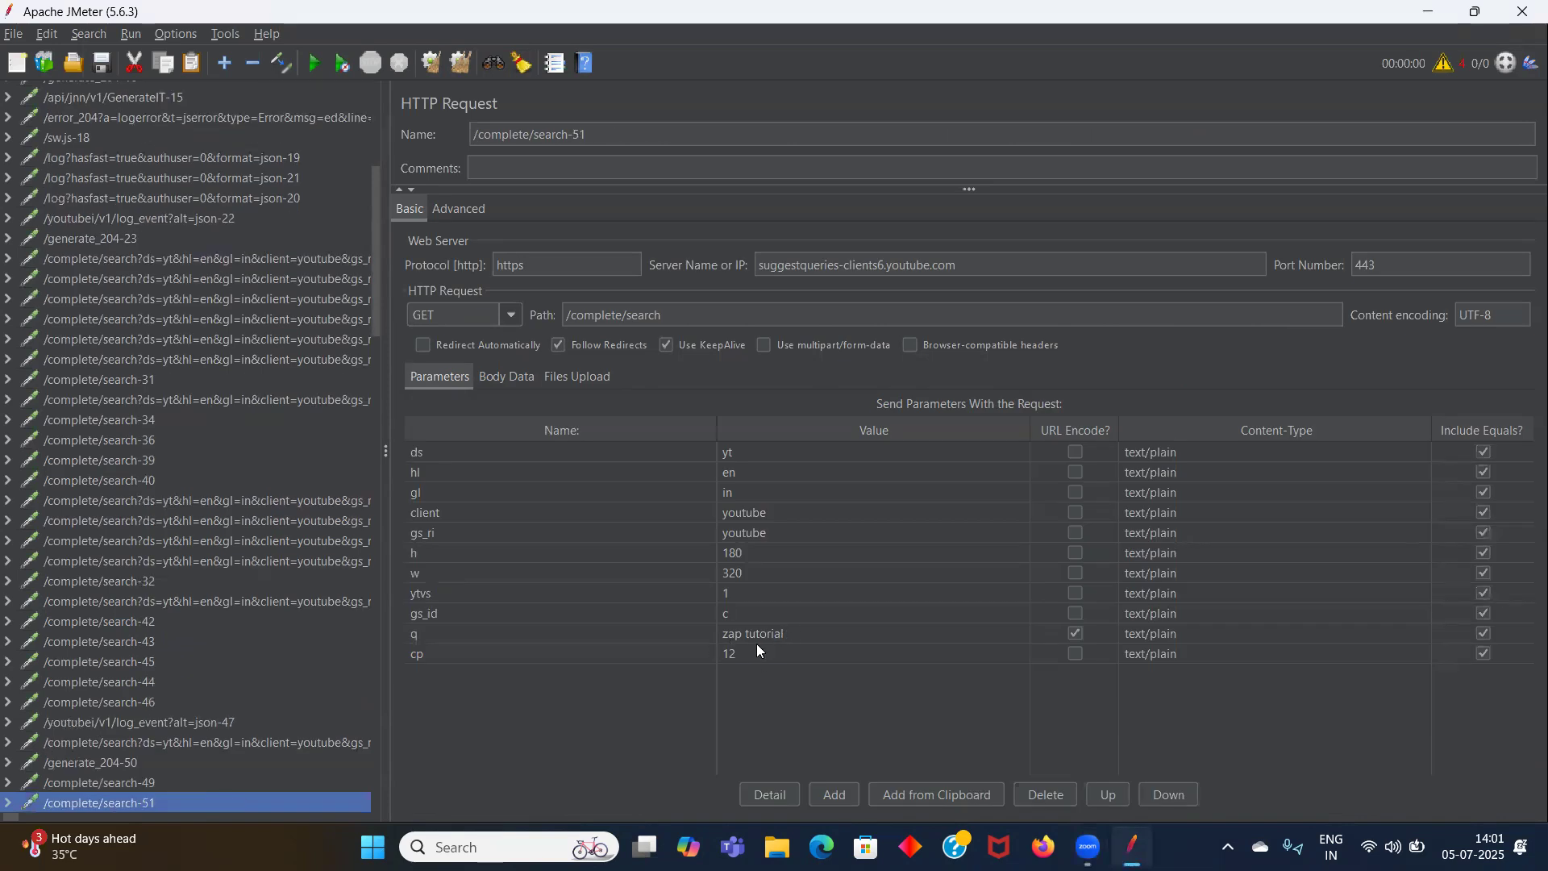
pyautogui.press('Down')
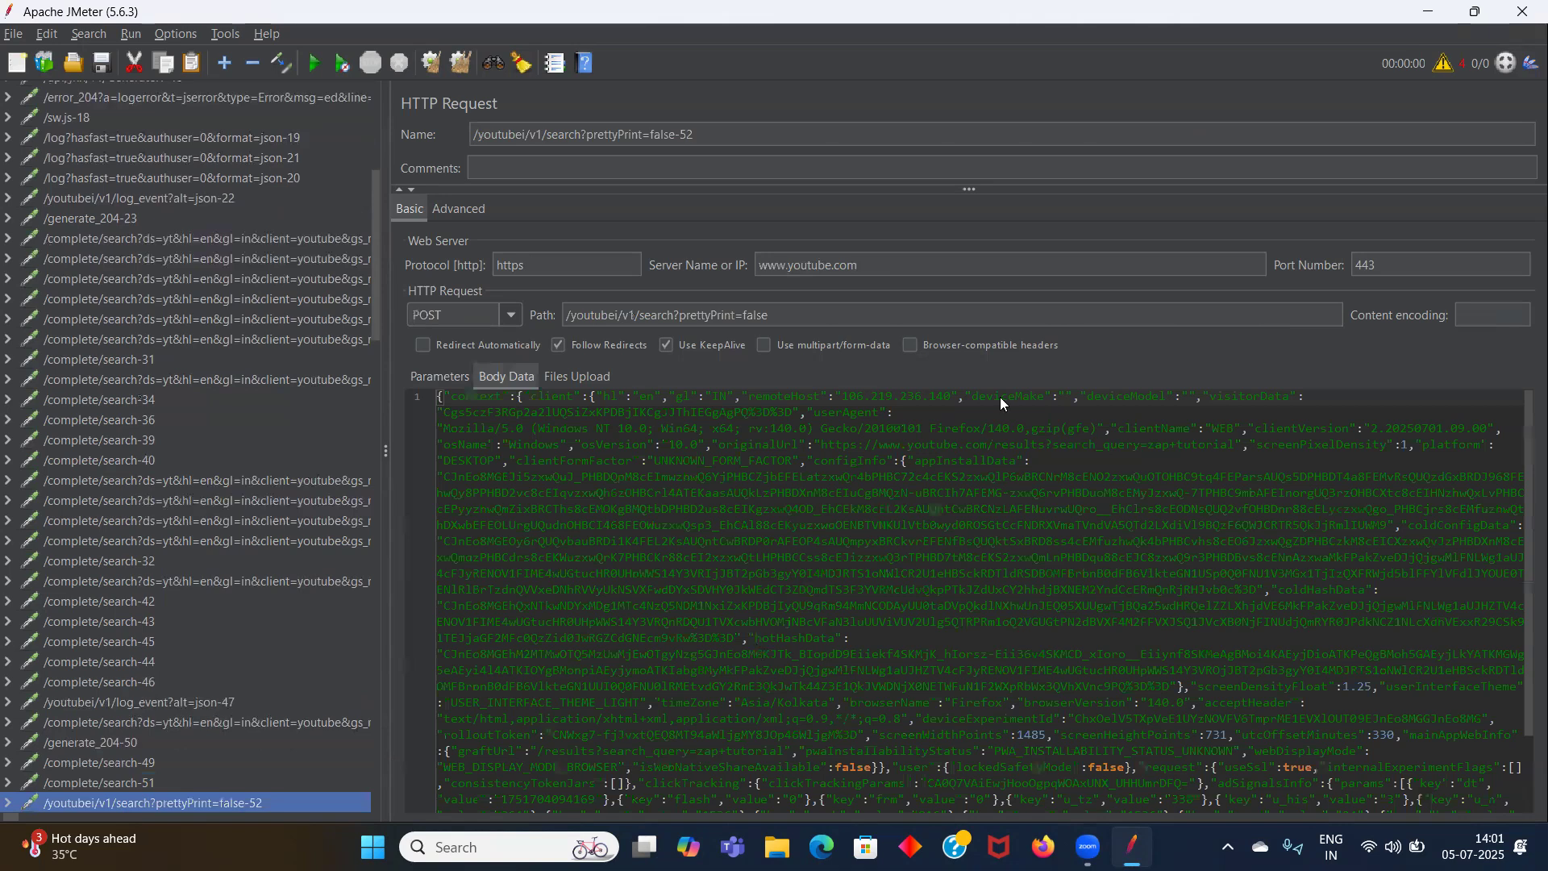
pyautogui.press('Down')
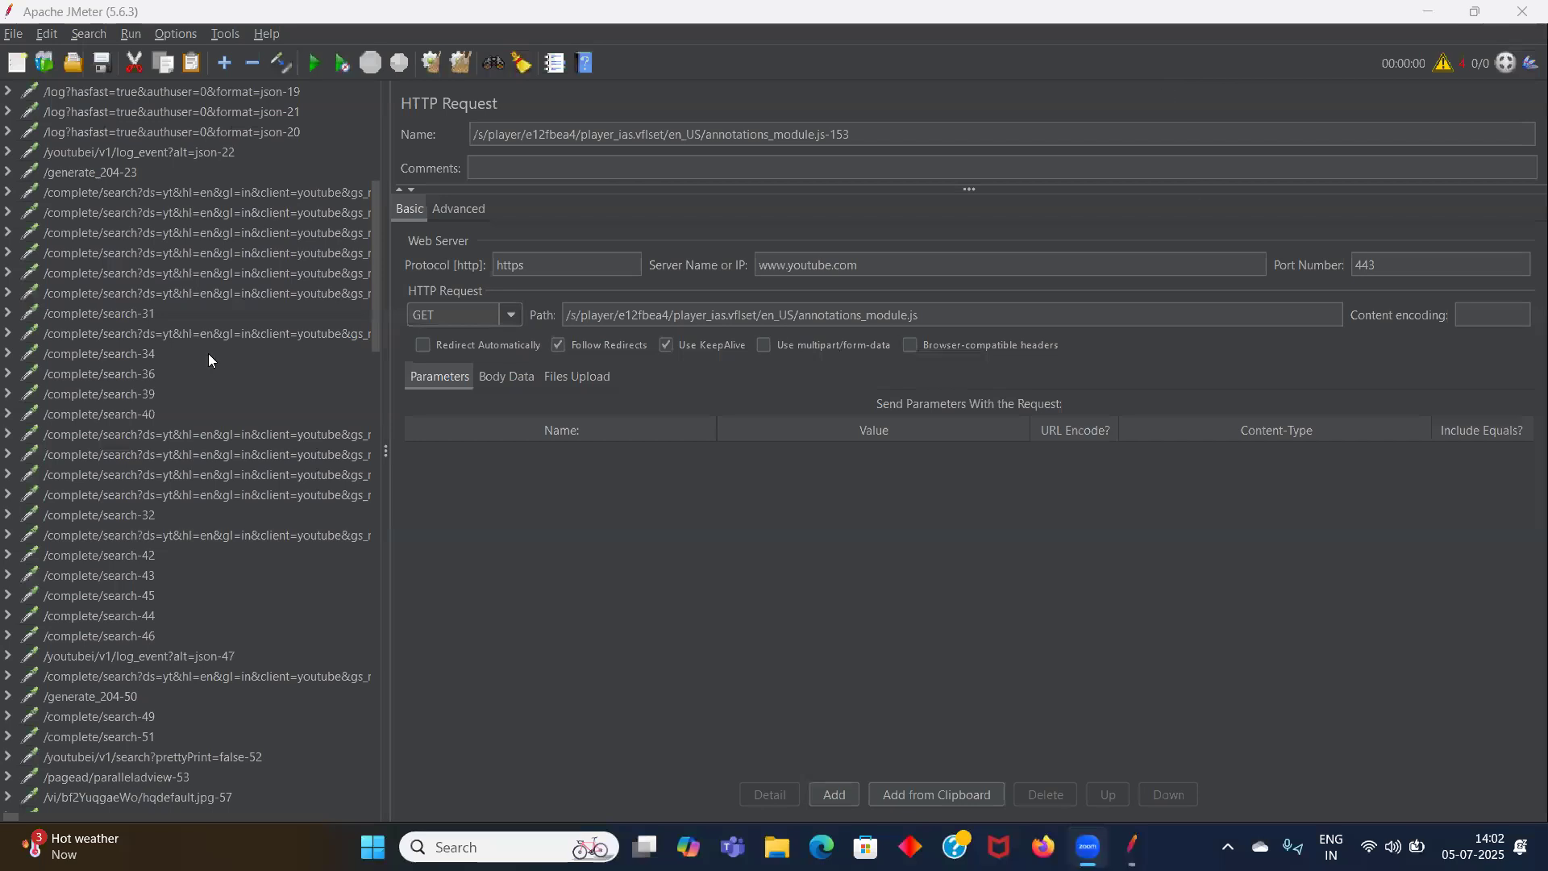
# - Remove the /pagead/id-1 request from the Recording Controller, confirming the deletion, and collapse the controller's list of recorded requests
pyautogui.scroll(1, 196, 181)
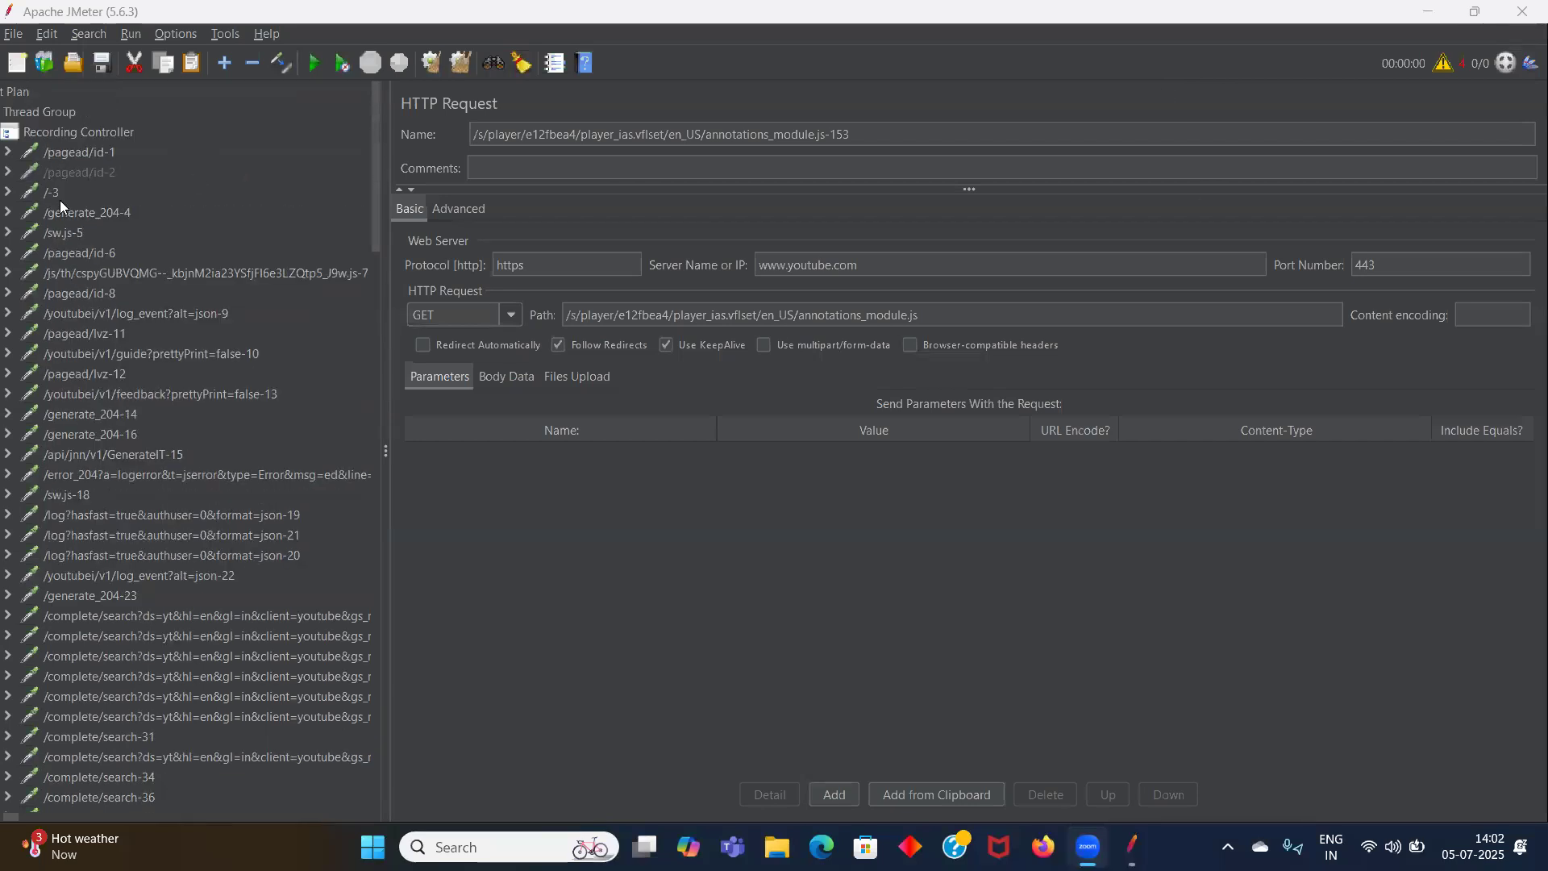
pyautogui.click(88, 160)
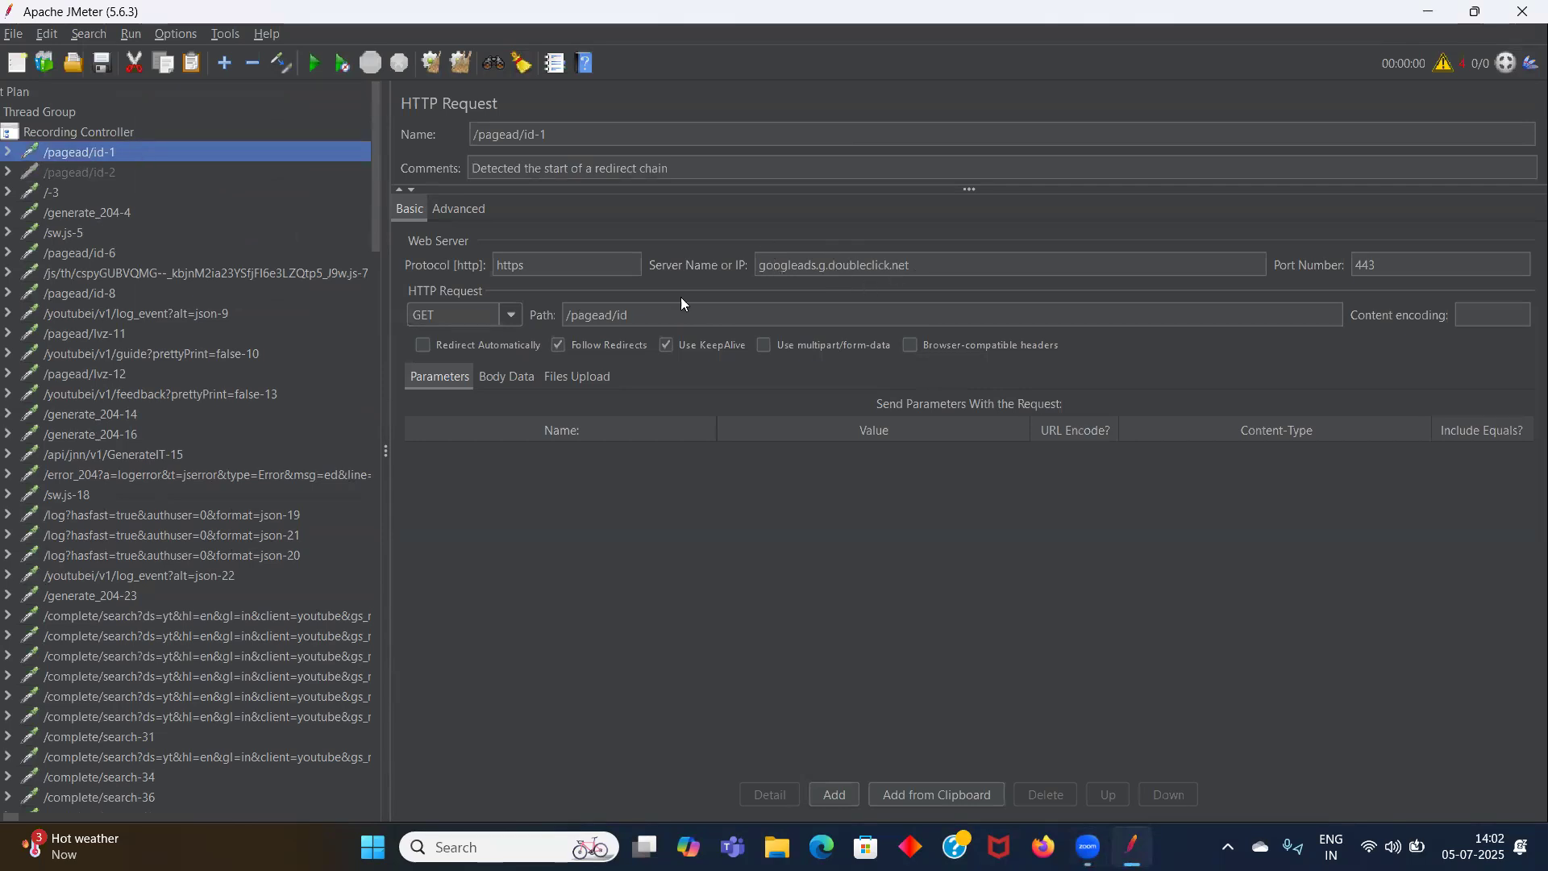
pyautogui.rightClick(209, 157)
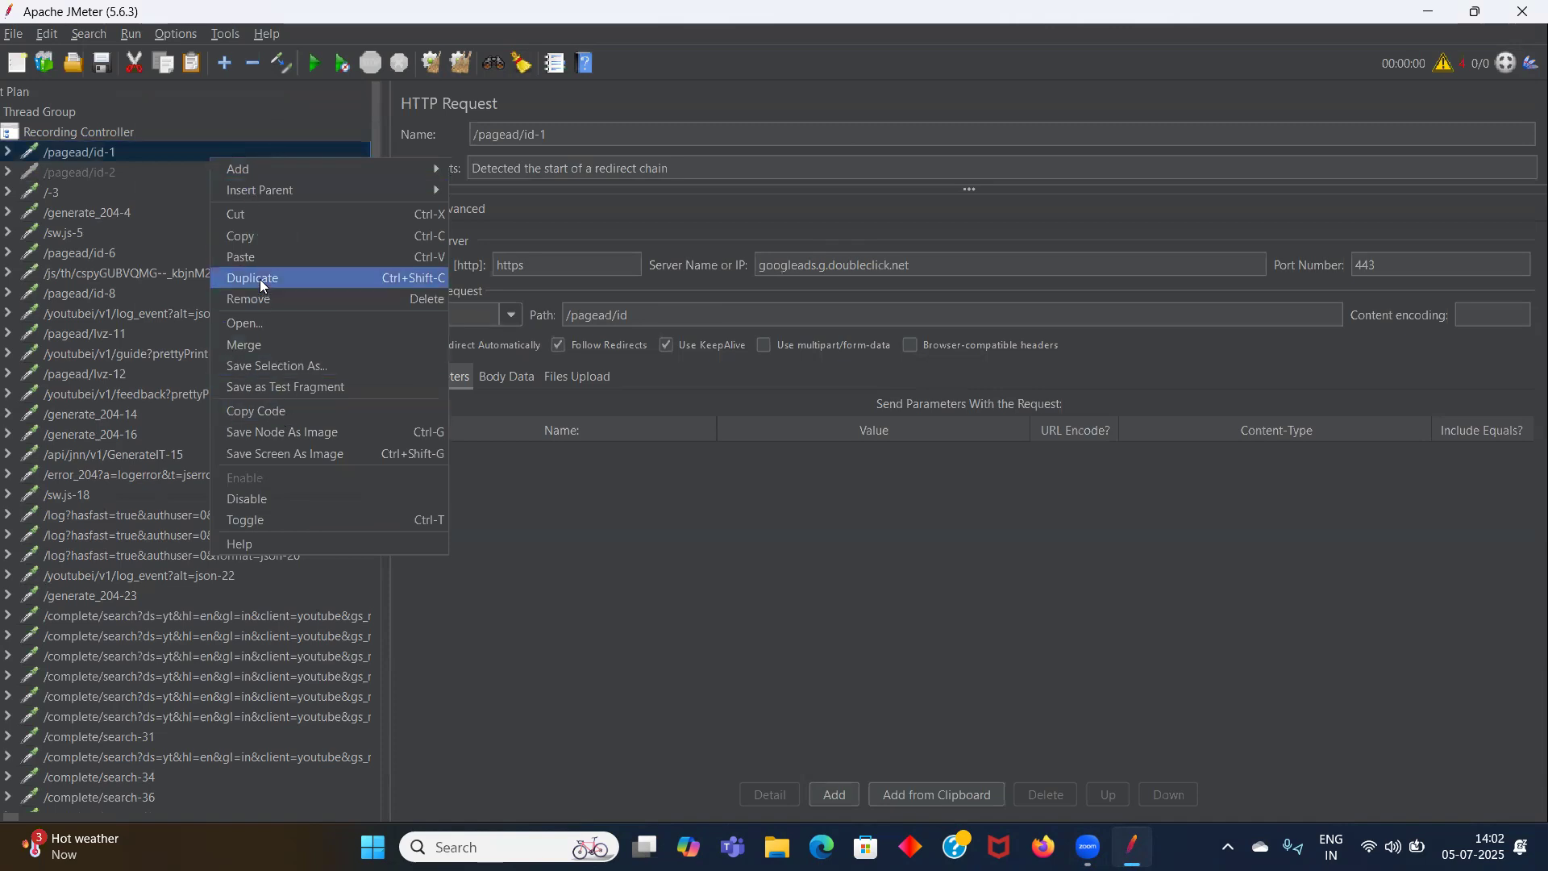
pyautogui.click(258, 300)
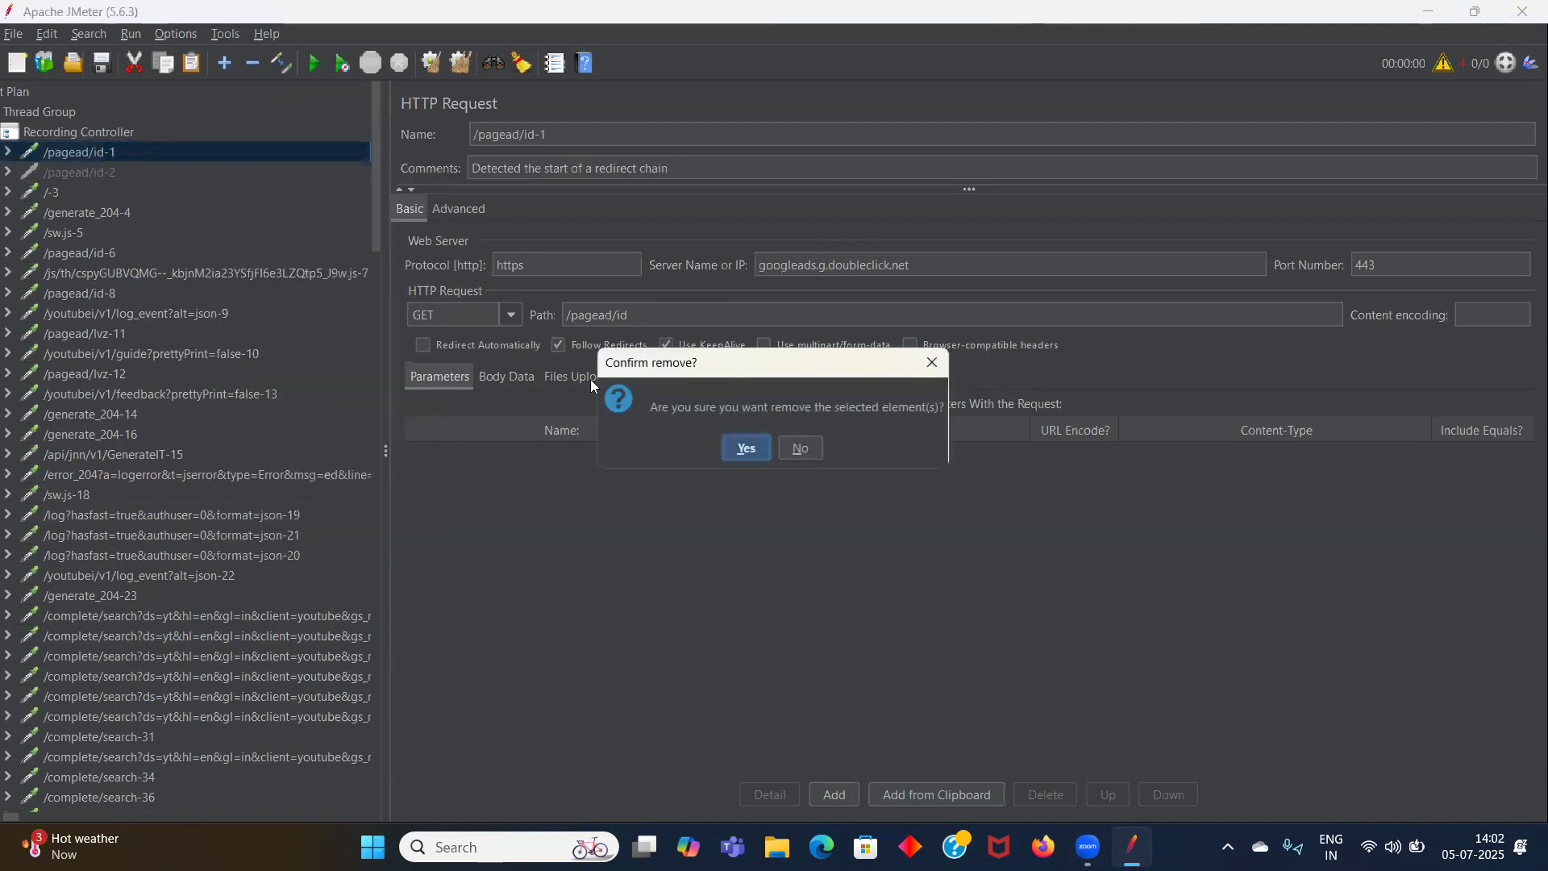
pyautogui.click(748, 449)
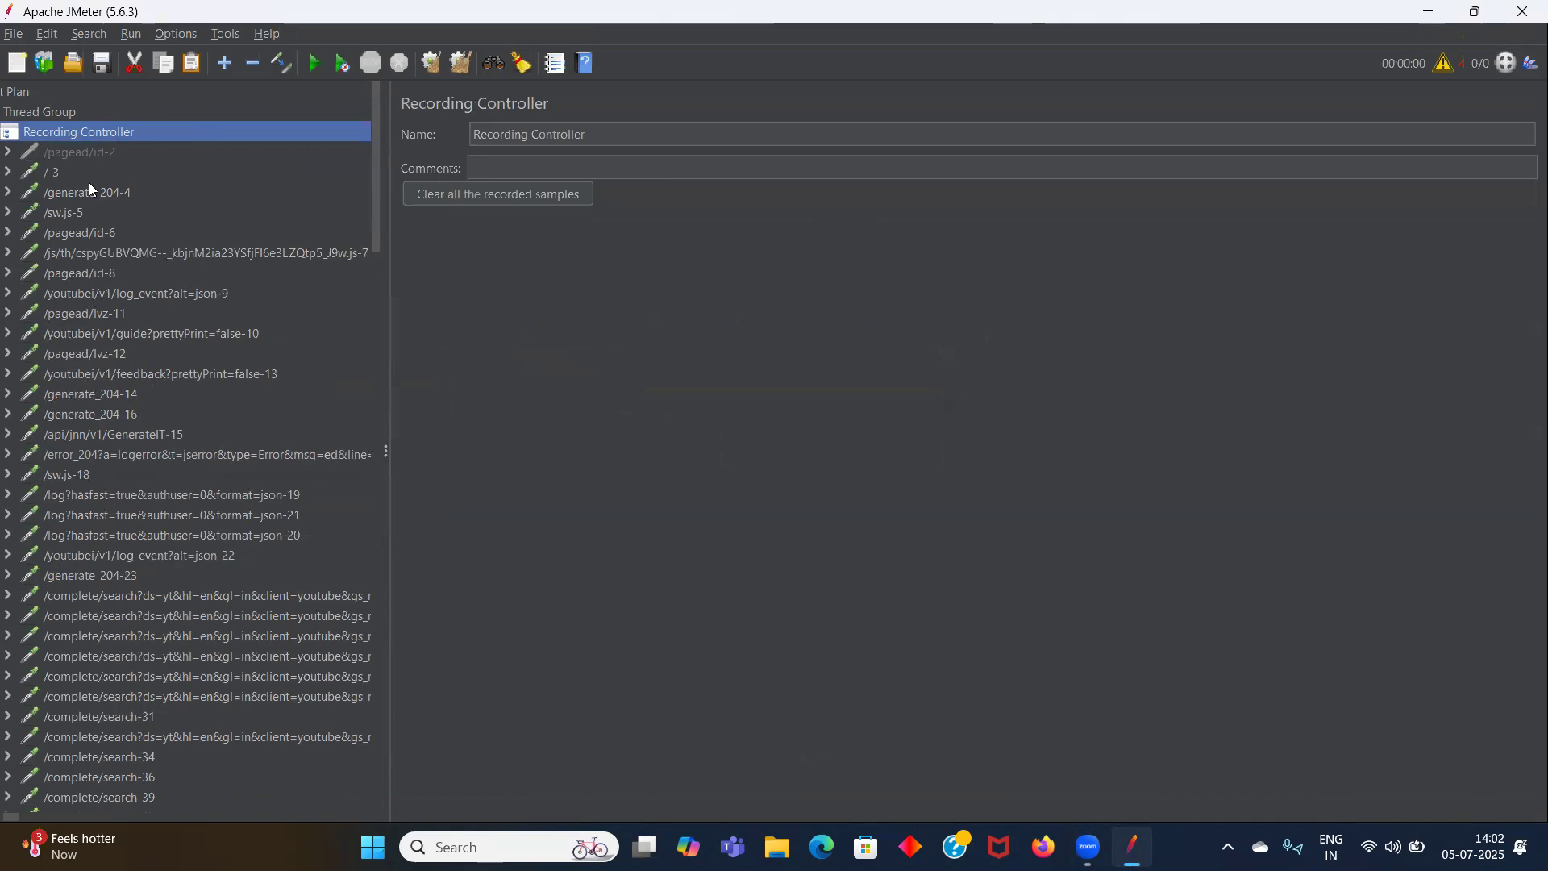
pyautogui.hscroll(-3, 88, 183)
pyautogui.click(22, 132)
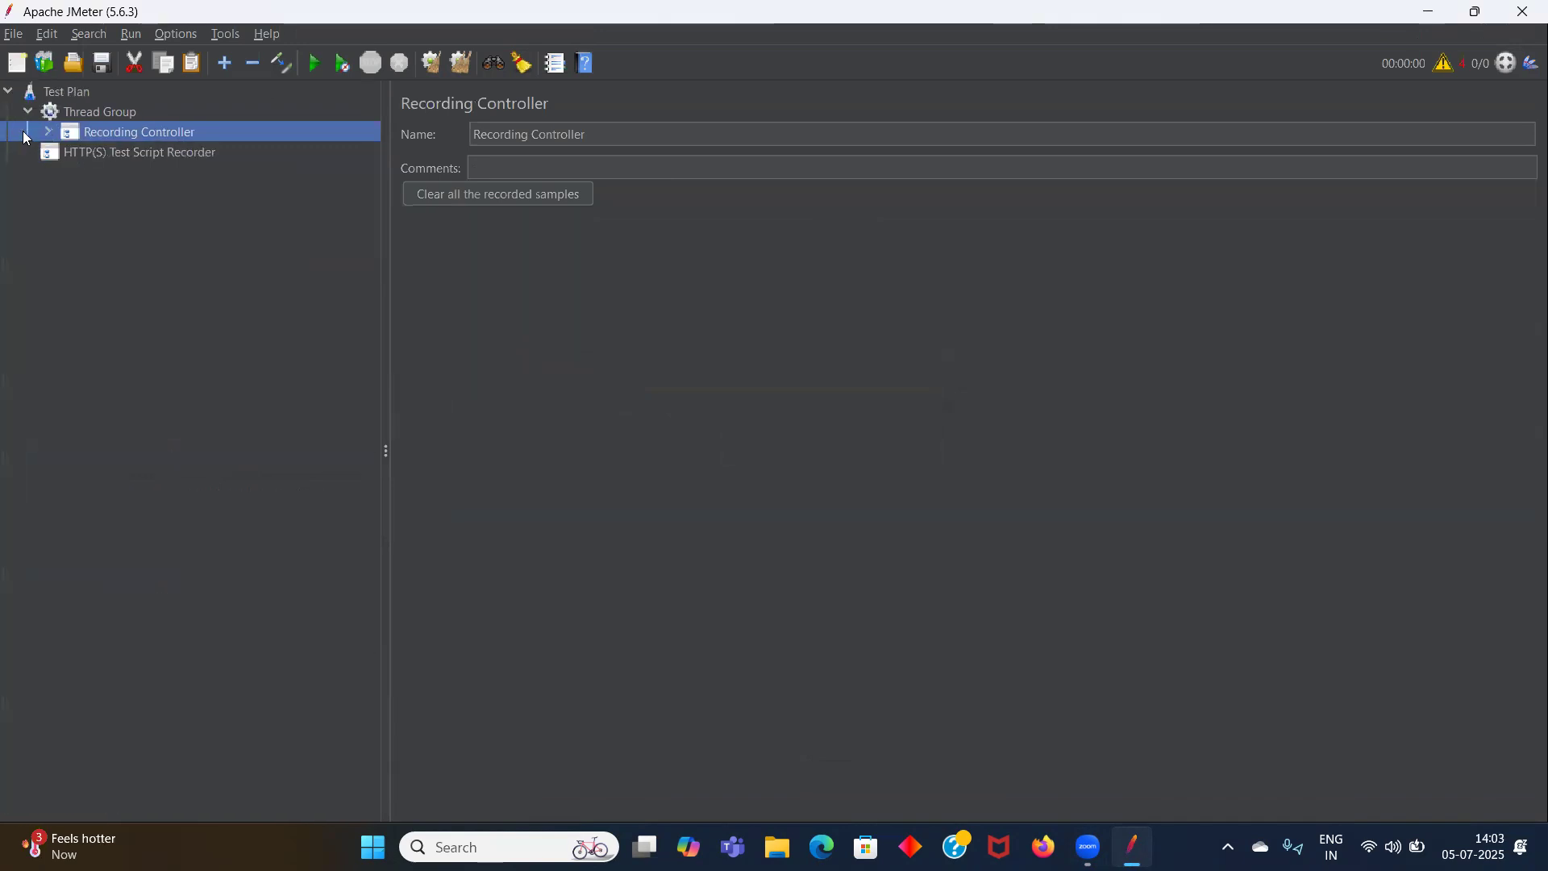